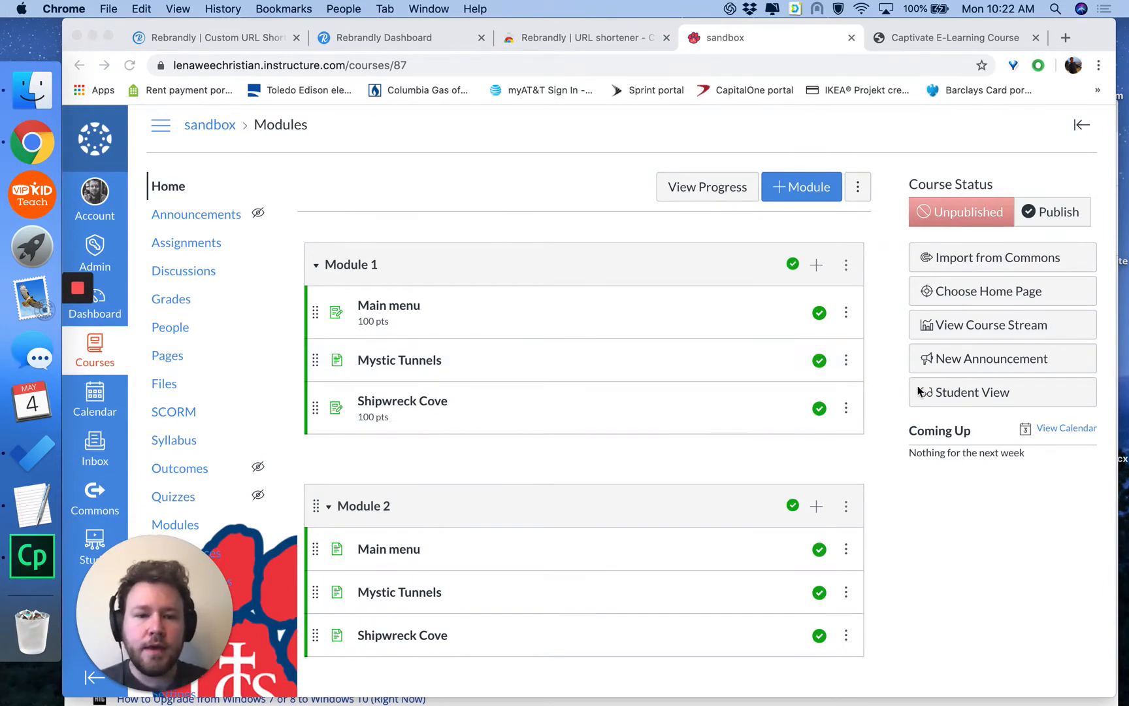
- Enter Student View, open Module 2's Main menu page, launch its linked Main menu assignment in a new window, and close that window
click(932, 400)
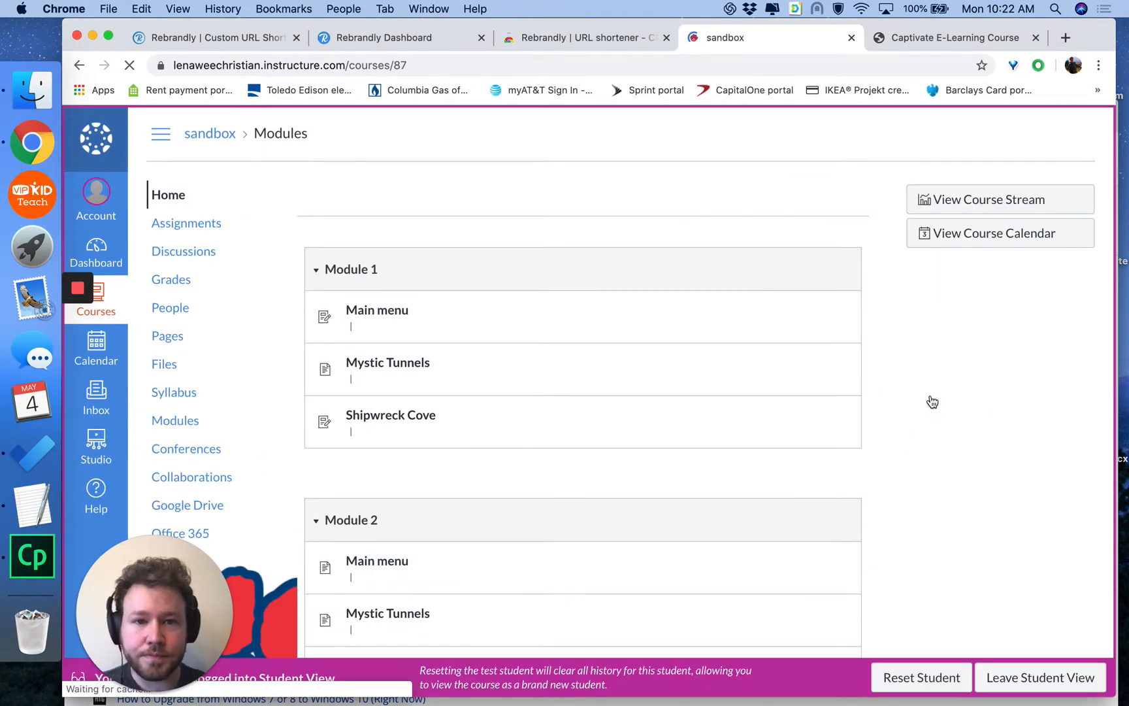
scroll(882, 456, down, 3)
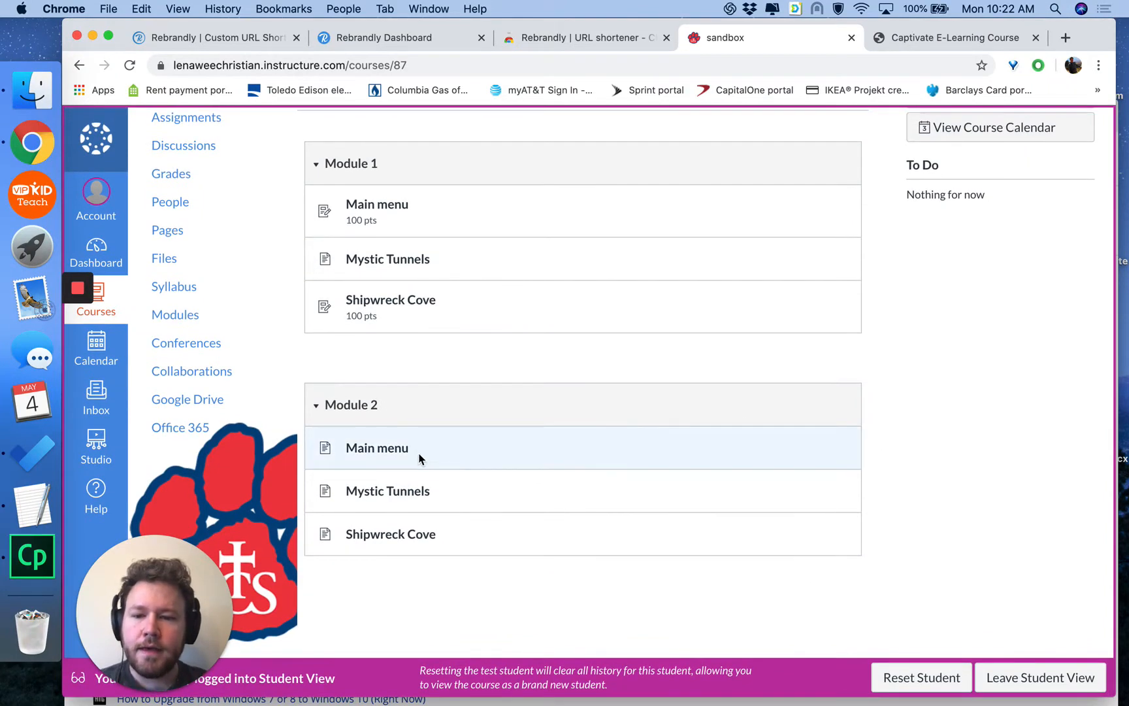
click(379, 452)
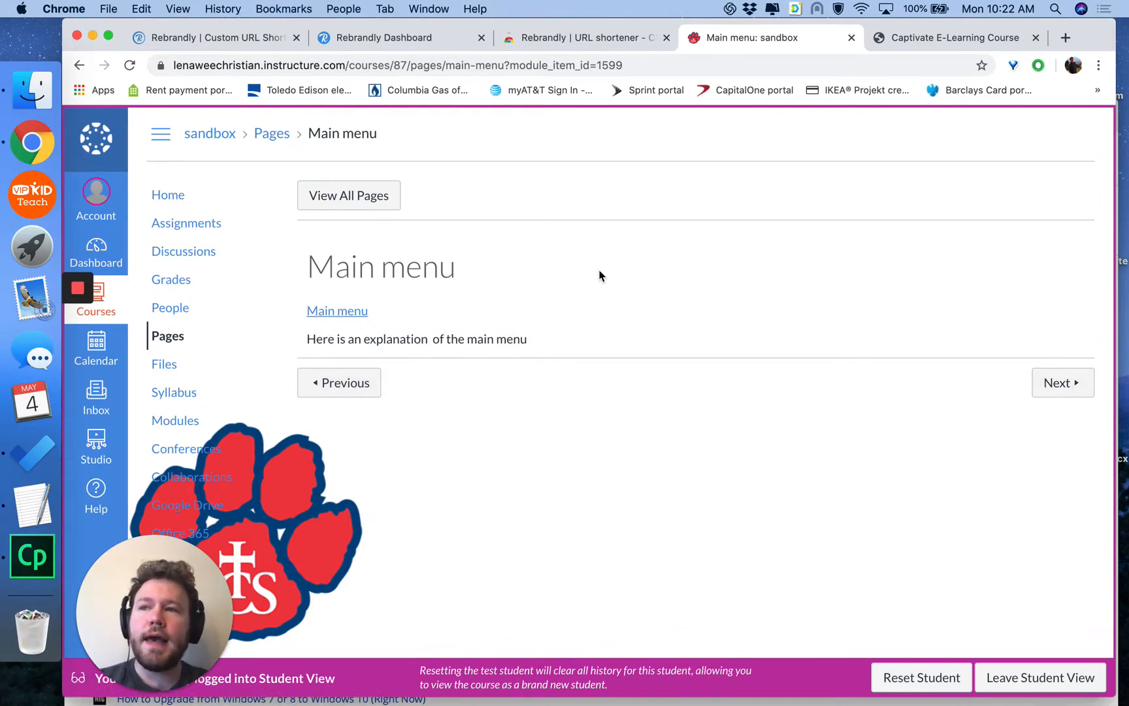
click(350, 315)
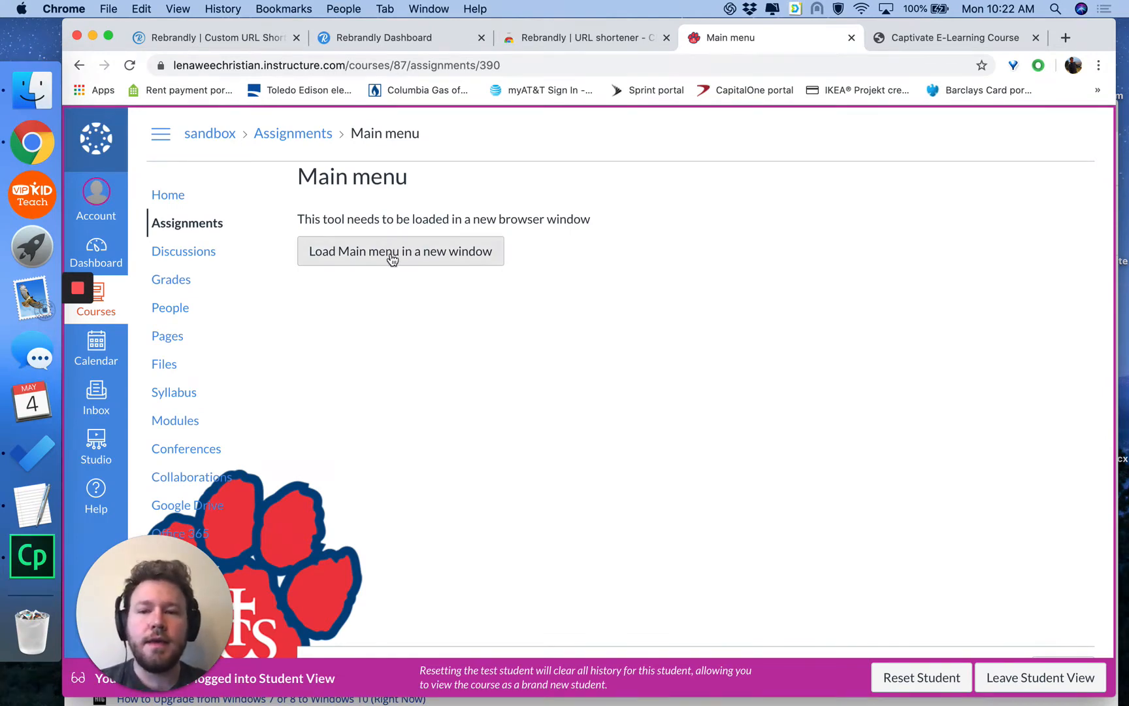
click(392, 259)
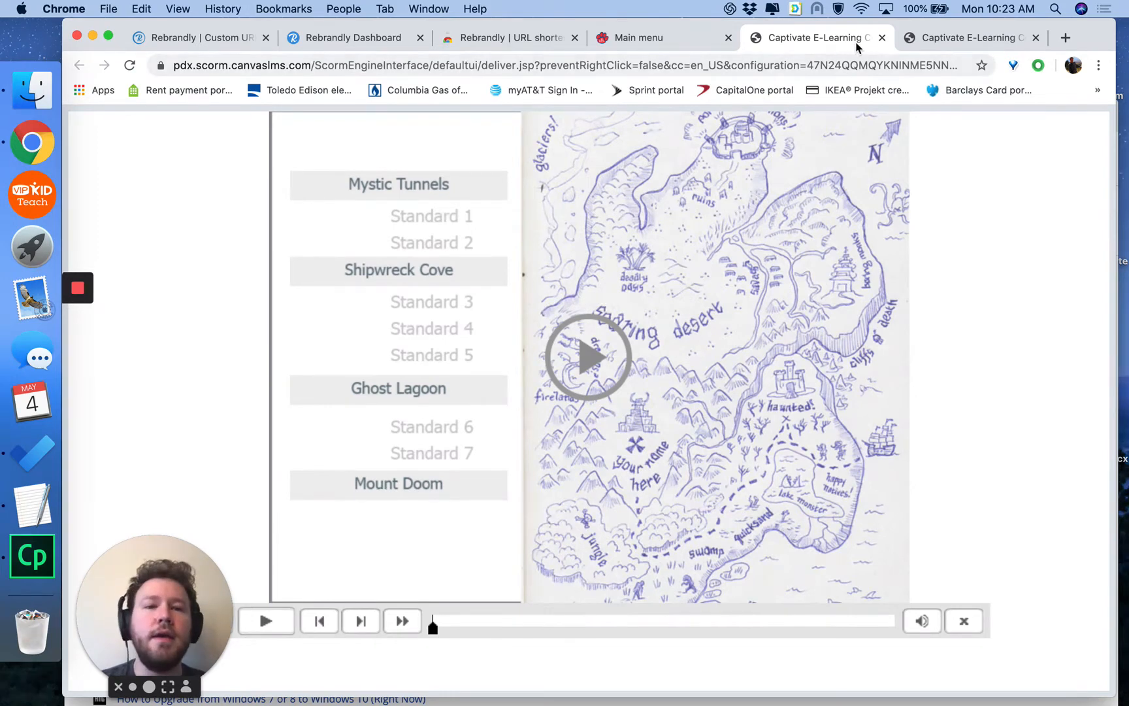
click(881, 40)
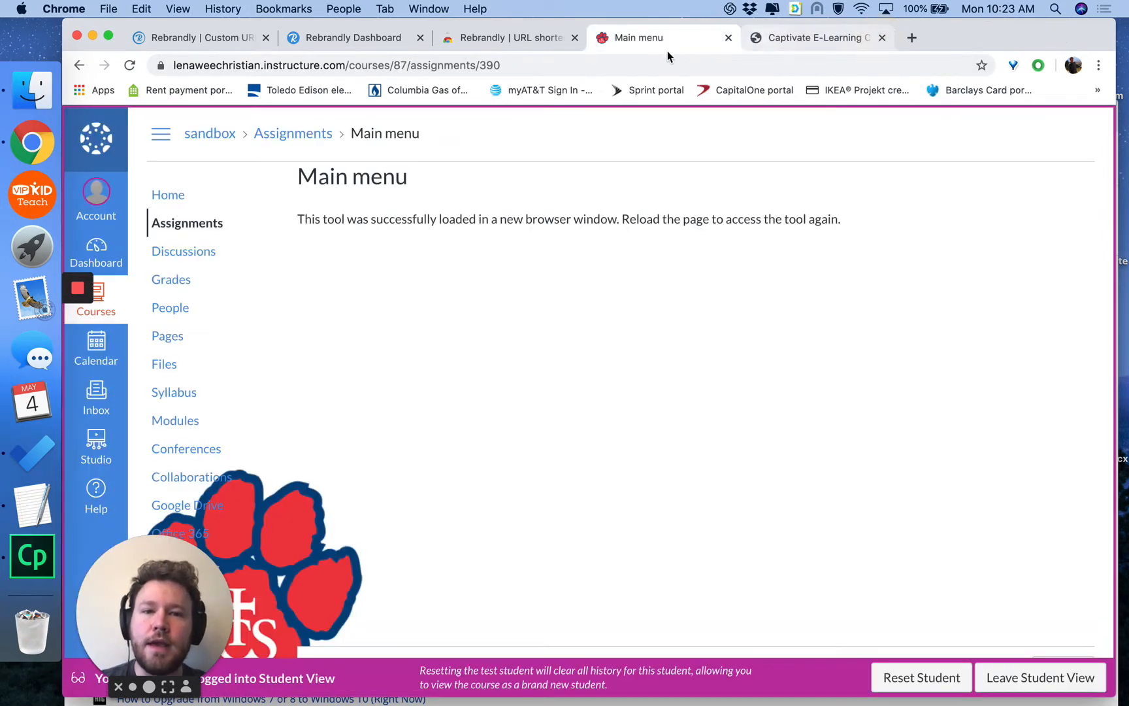
- Go to the Mystic Tunnels page following the Main menu assignment, preview its linked index.html file, and return to the page
scroll(521, 287, down, 2)
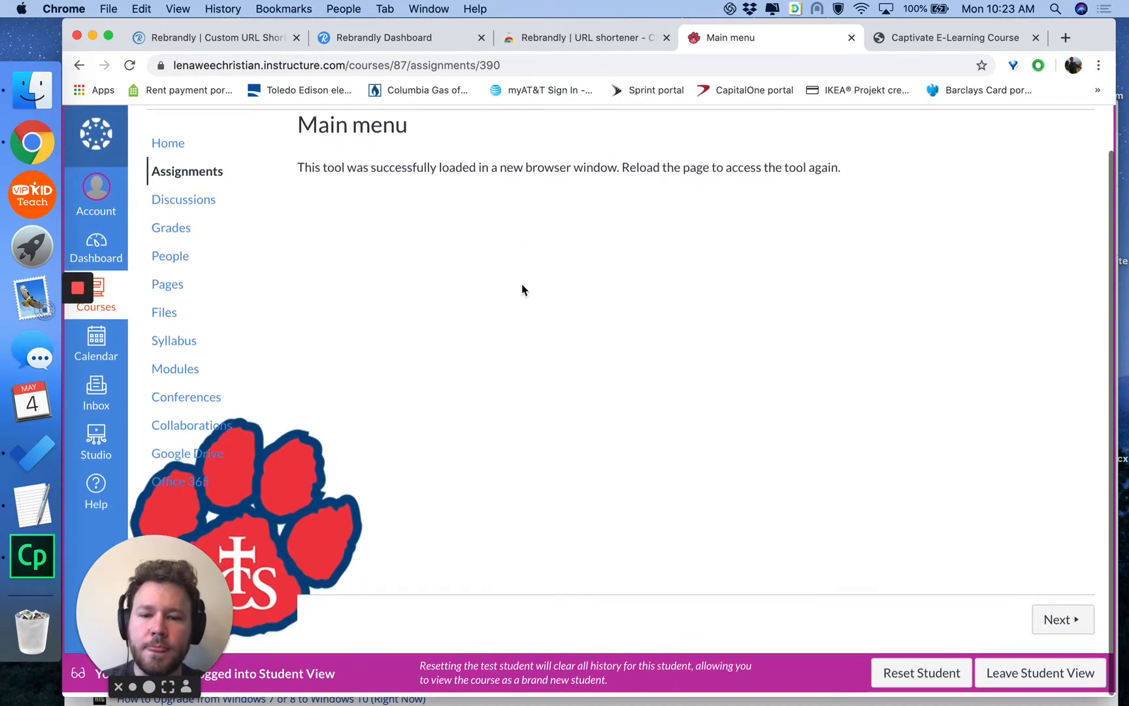
click(1075, 623)
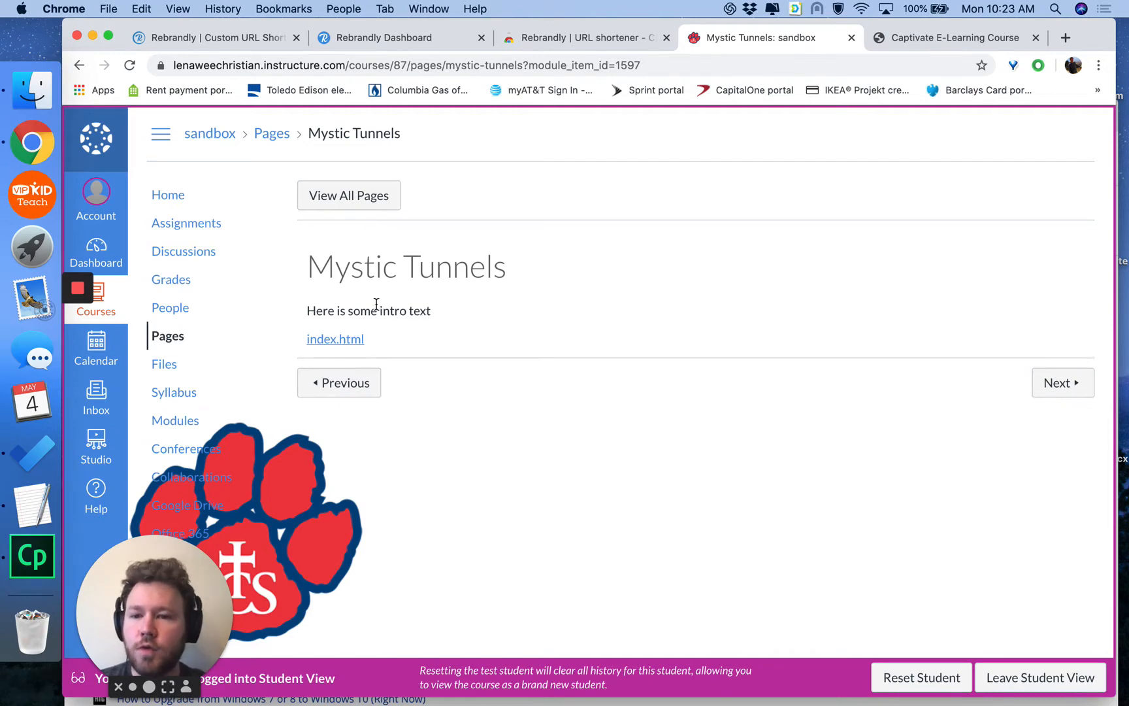
click(339, 342)
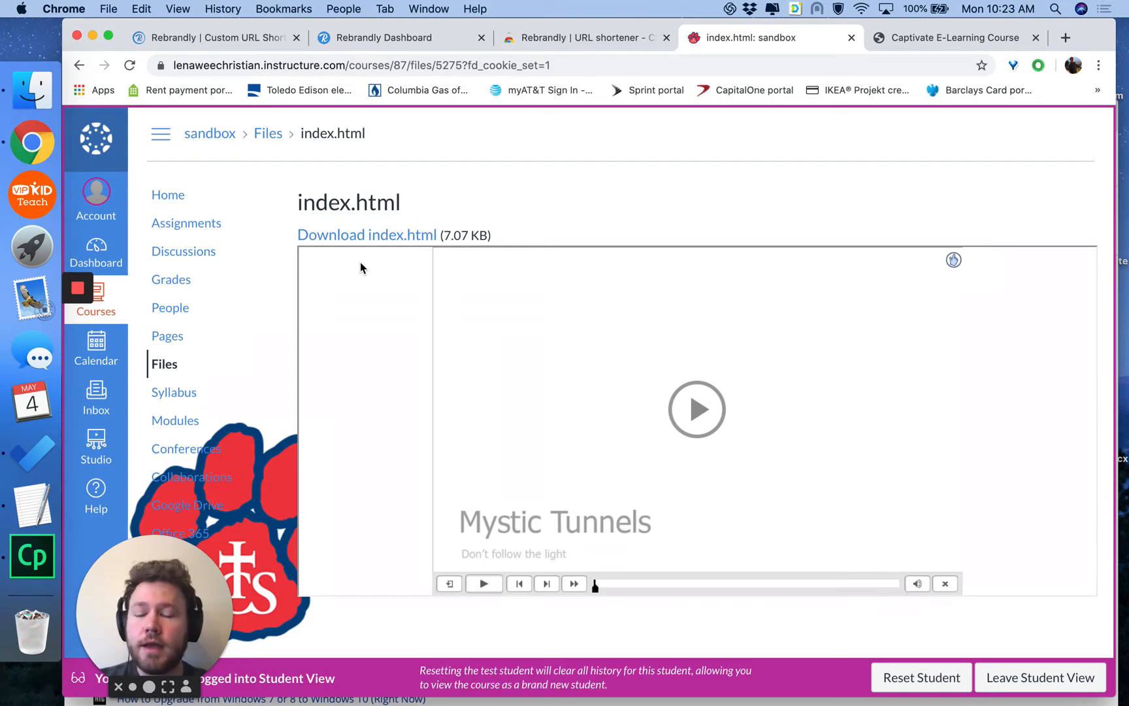
scroll(706, 540, down, 2)
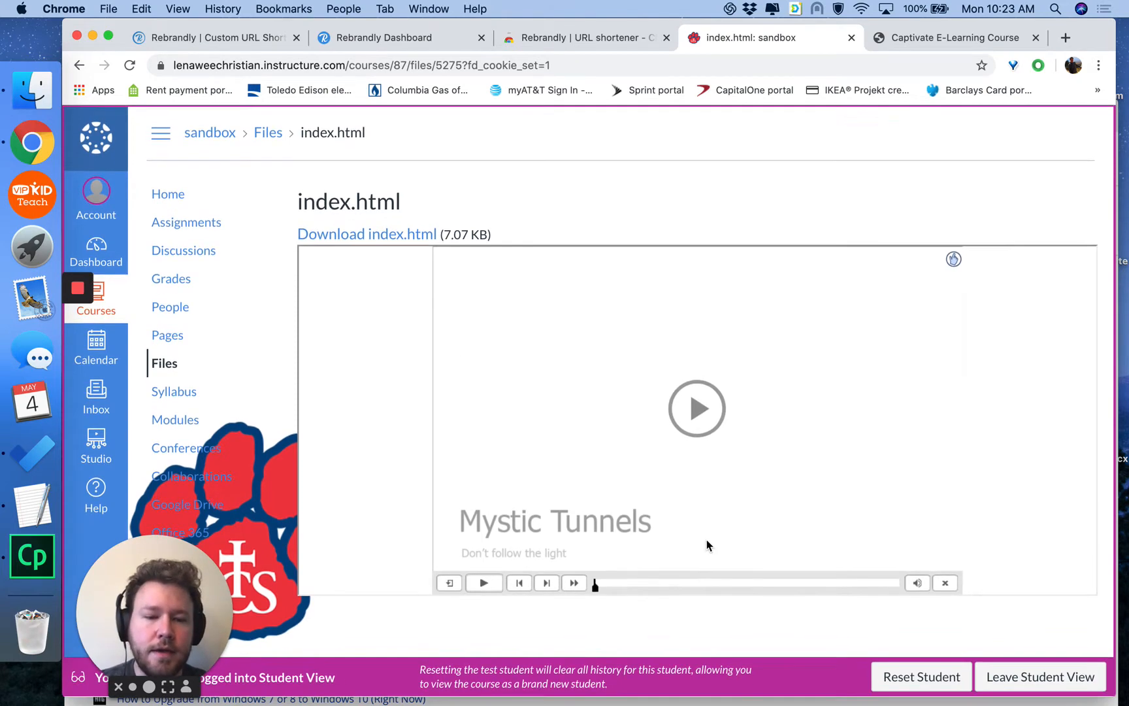
scroll(706, 541, up, 2)
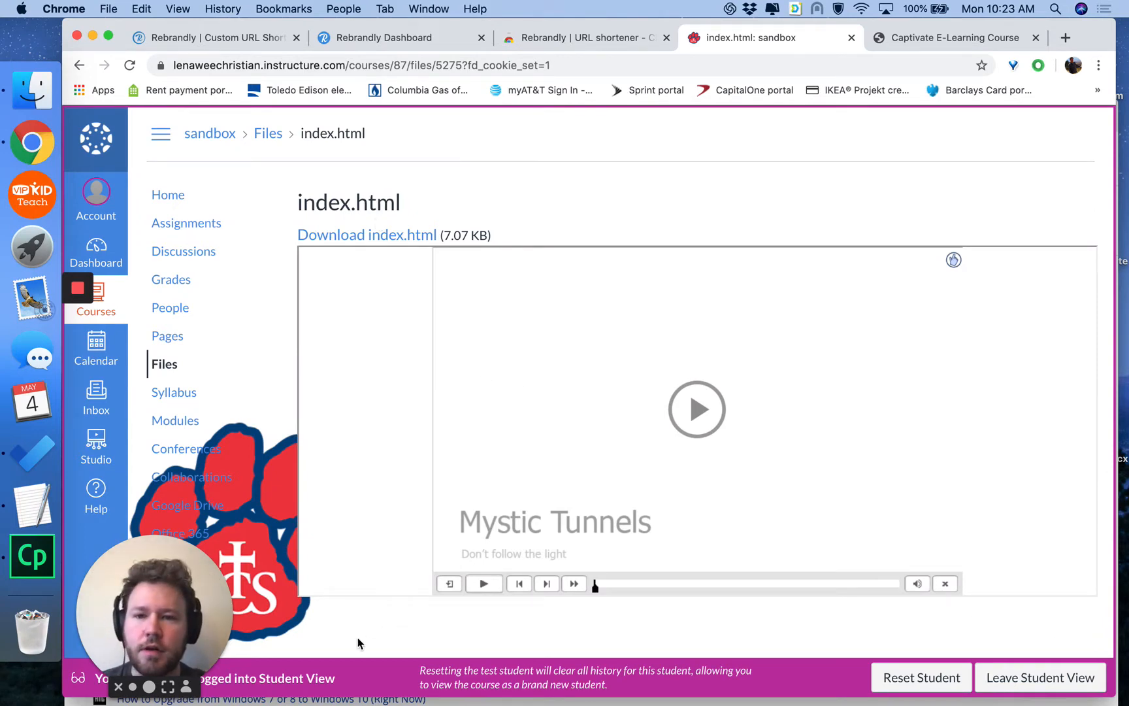
click(79, 65)
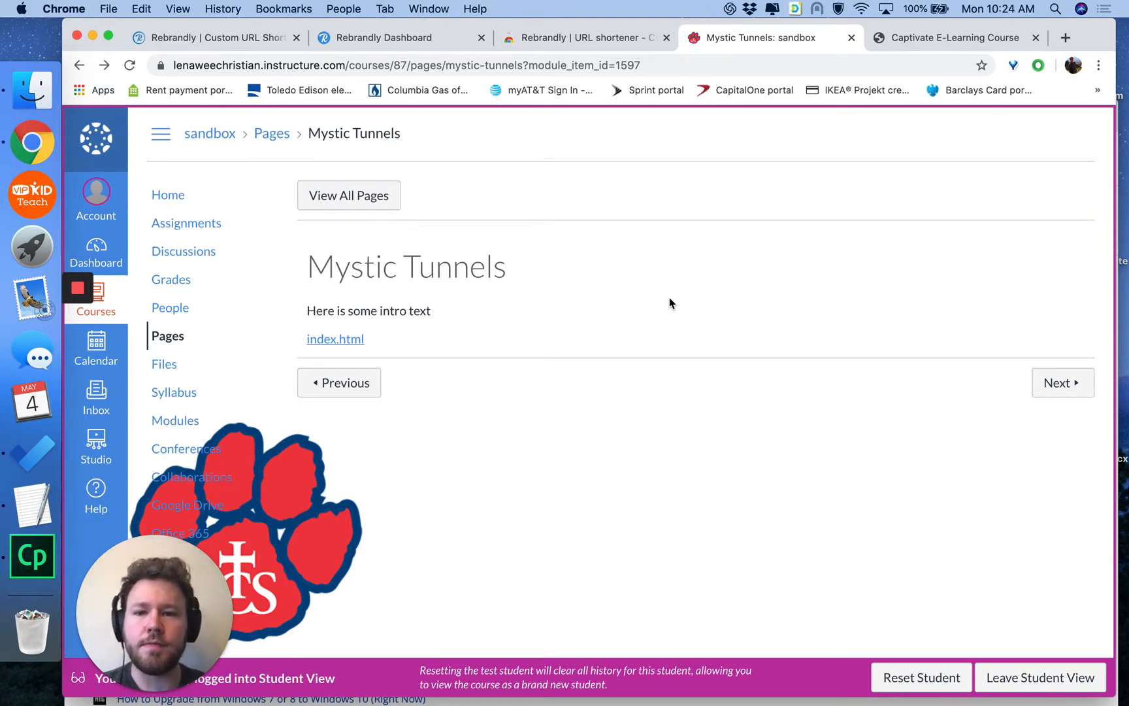
- Switch to the open Captivate E-Learning Course and play the main menu project briefly before pausing it
click(921, 38)
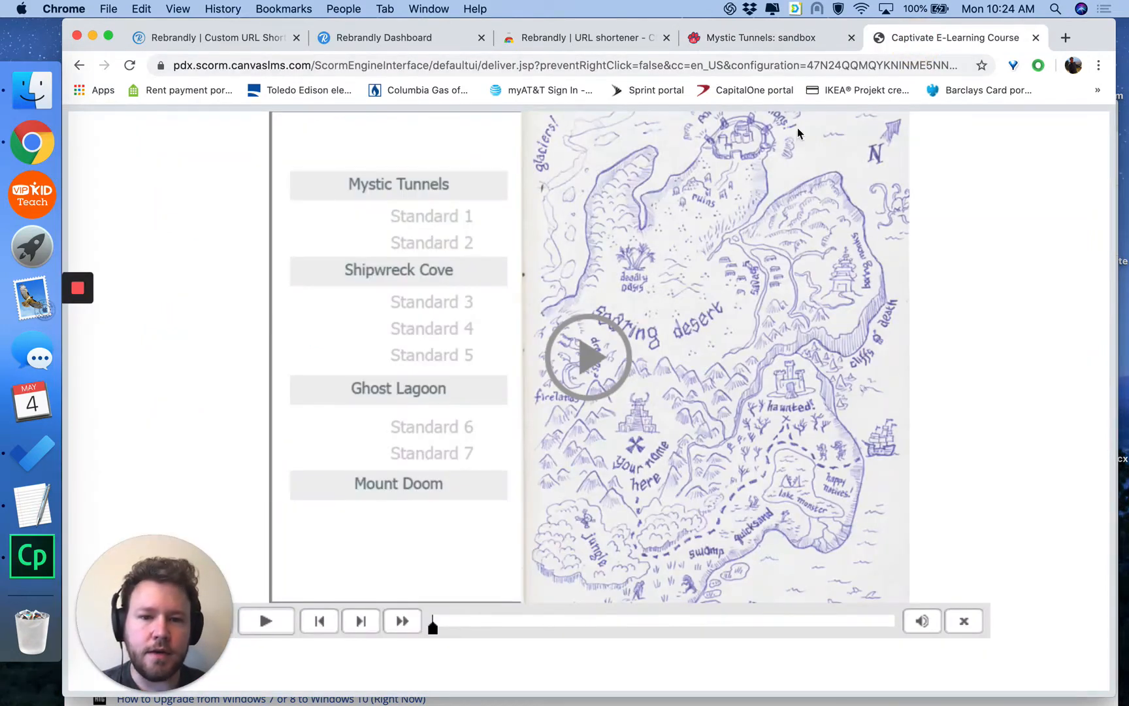
click(588, 355)
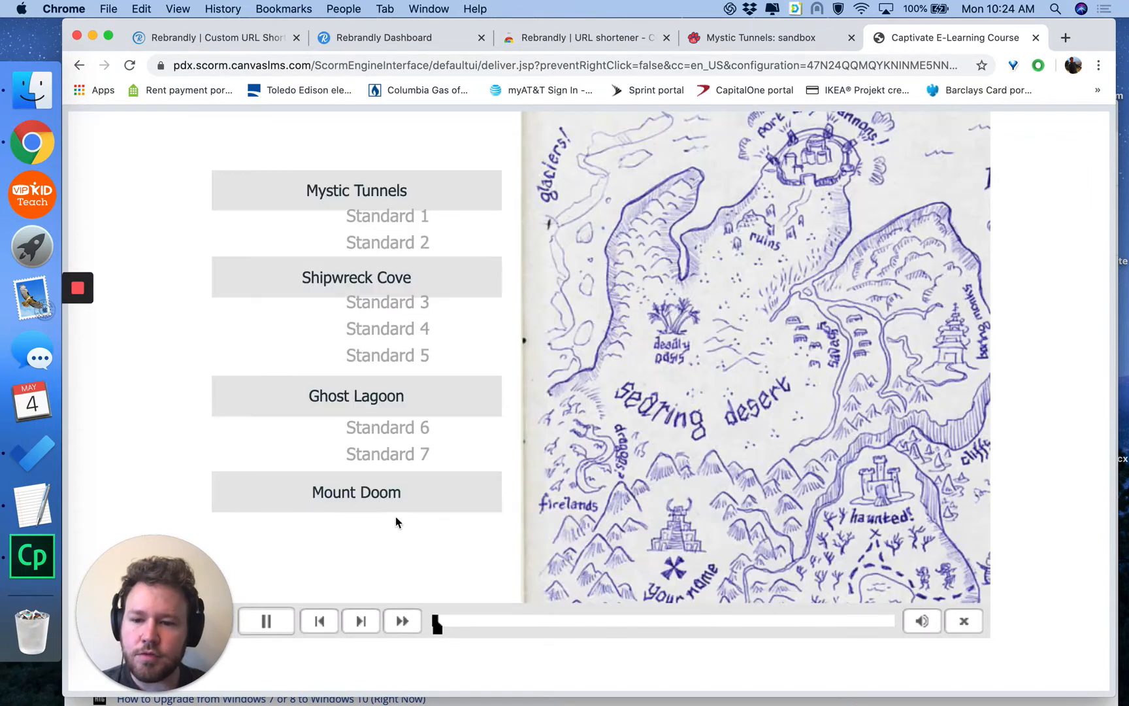
click(267, 622)
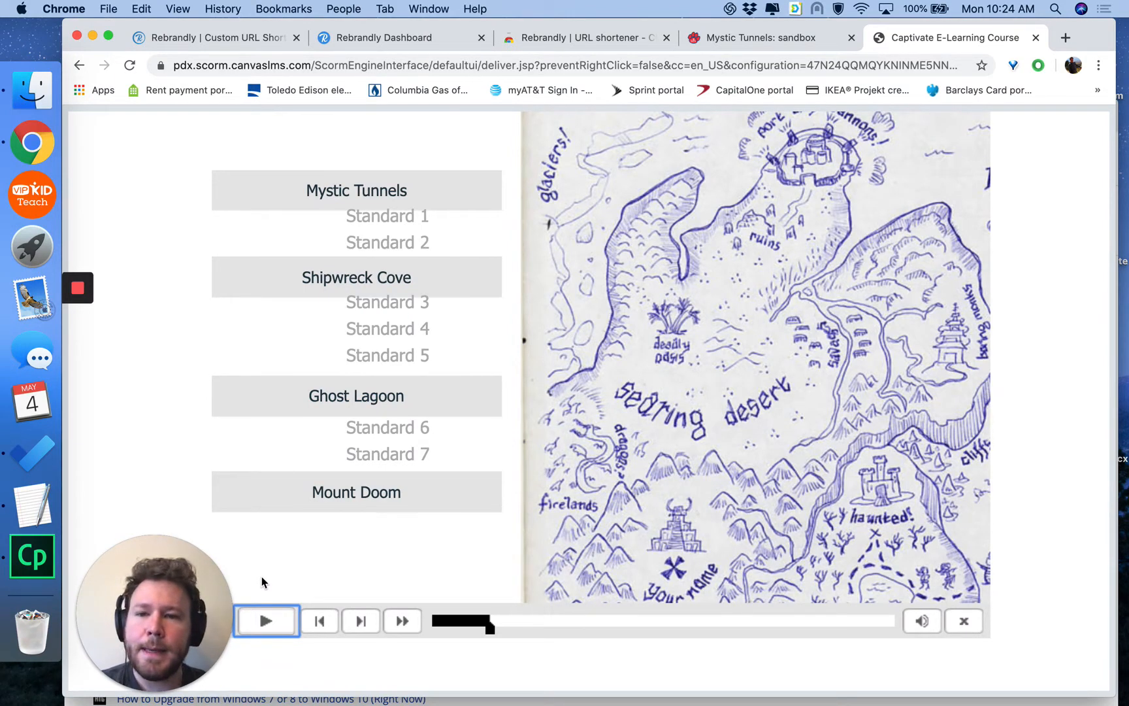
- Follow the main menu's Mystic Tunnels link, play that project up to its map, and return with Back to the ship!
click(332, 190)
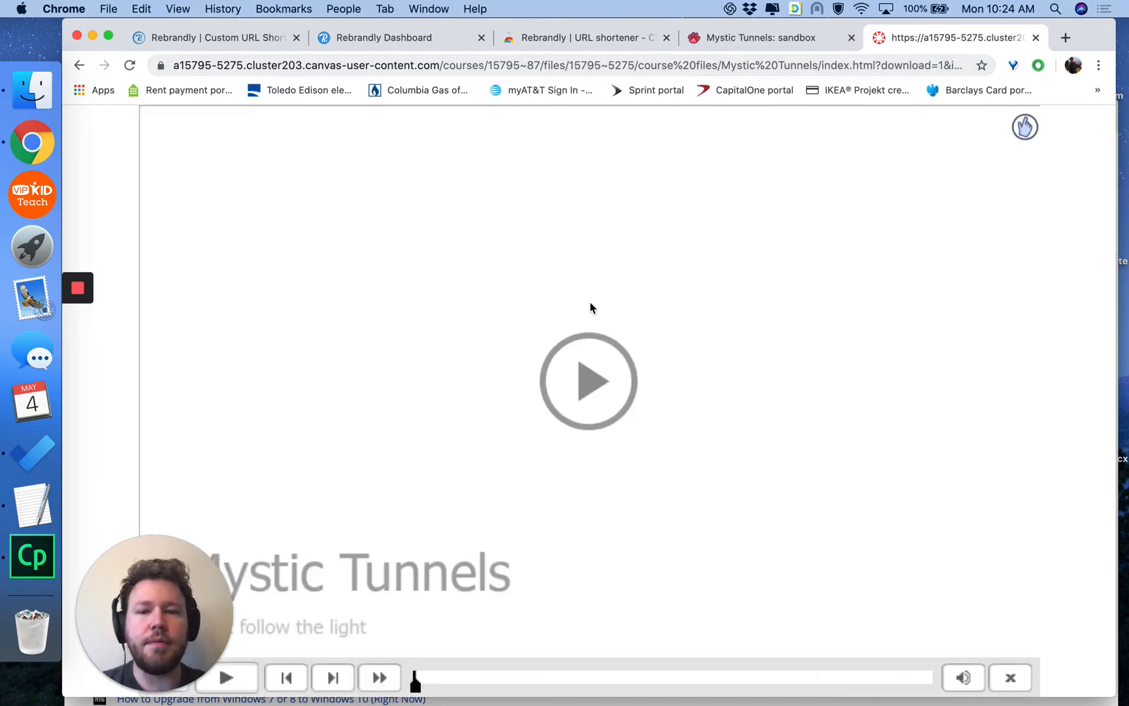
click(588, 382)
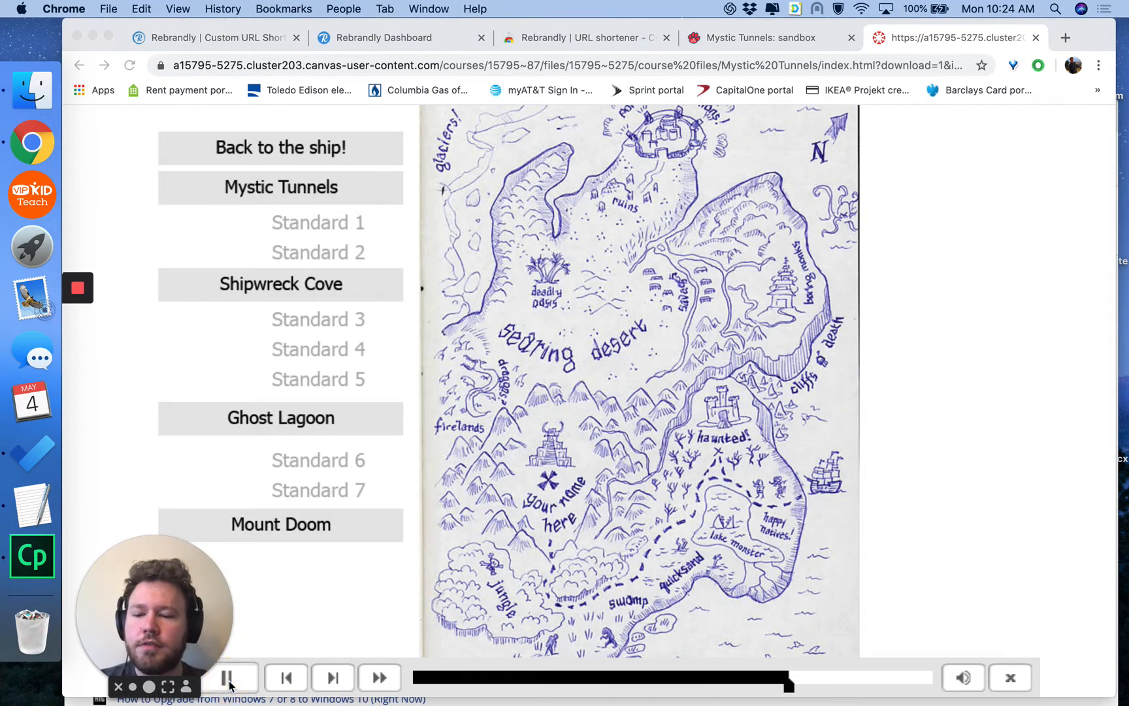
click(226, 678)
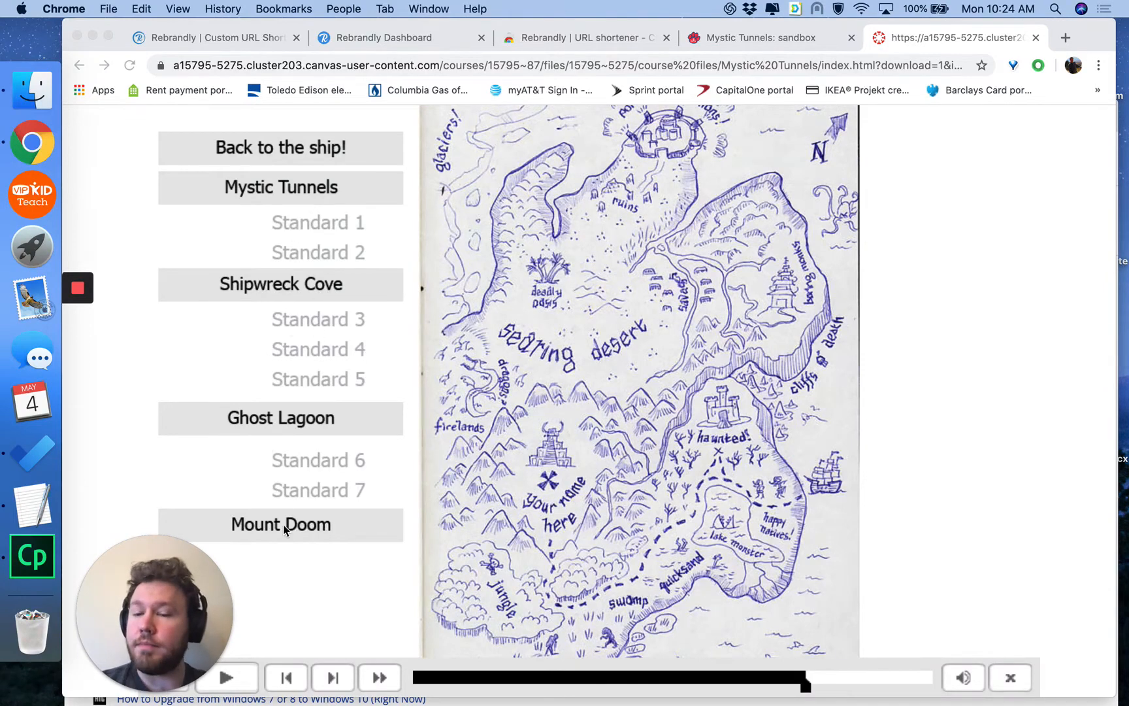
click(282, 147)
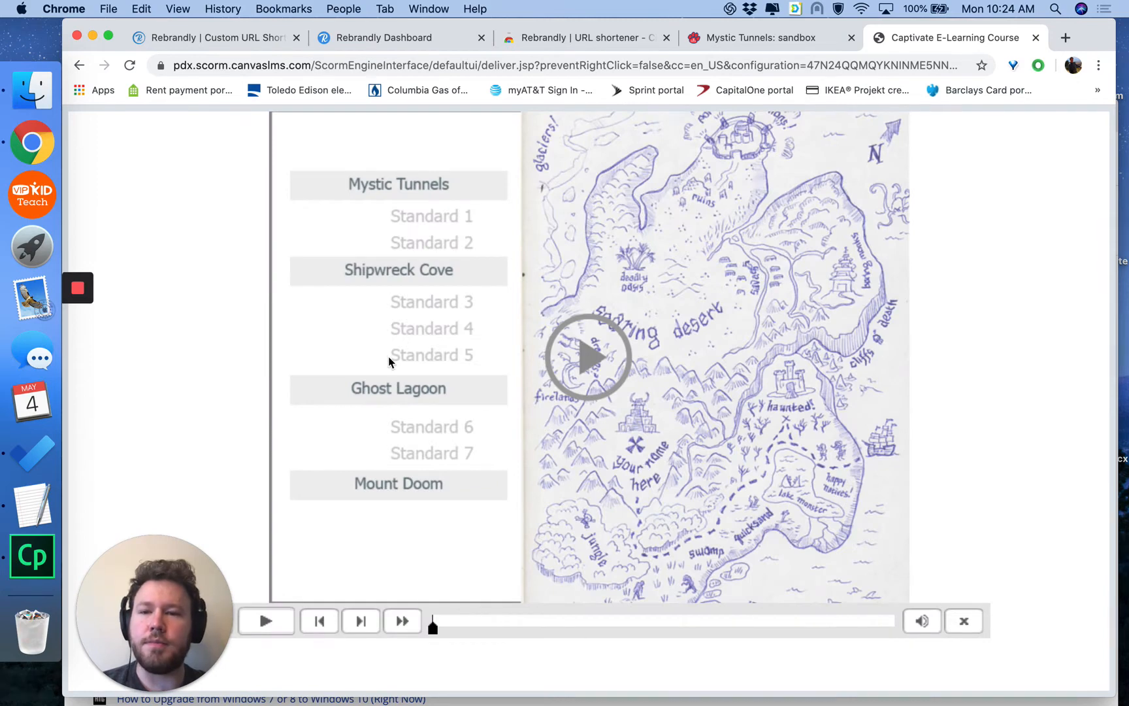
- Play the main menu project and follow its Shipwreck Cove link
click(601, 356)
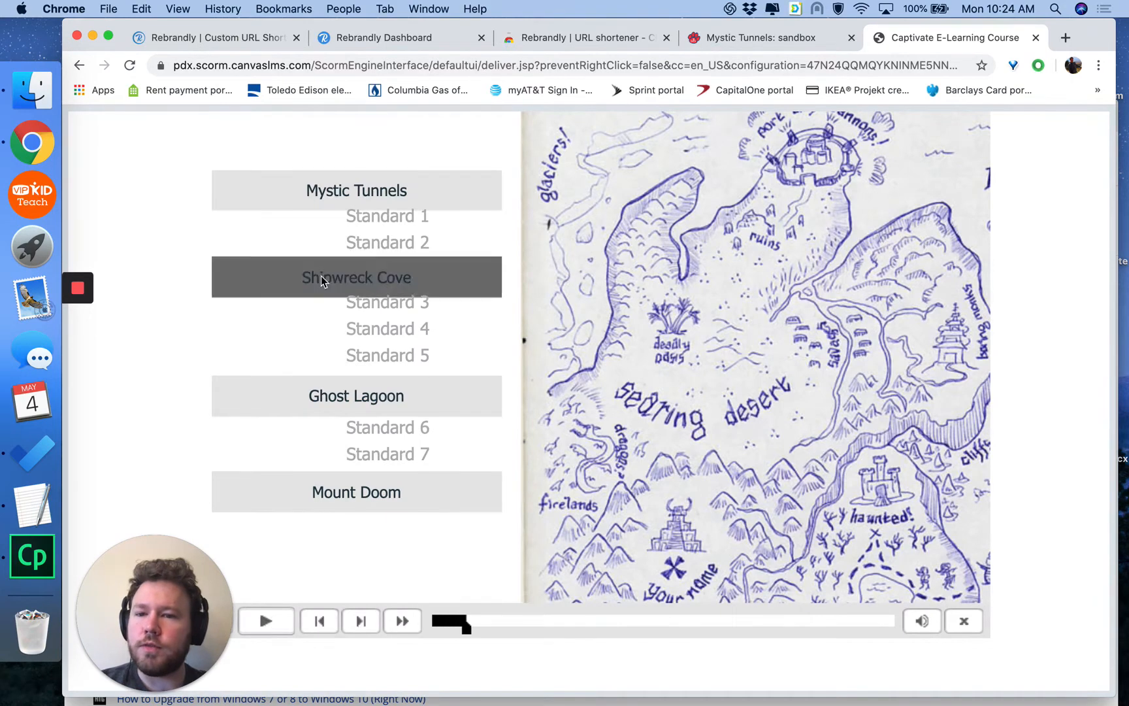
click(321, 277)
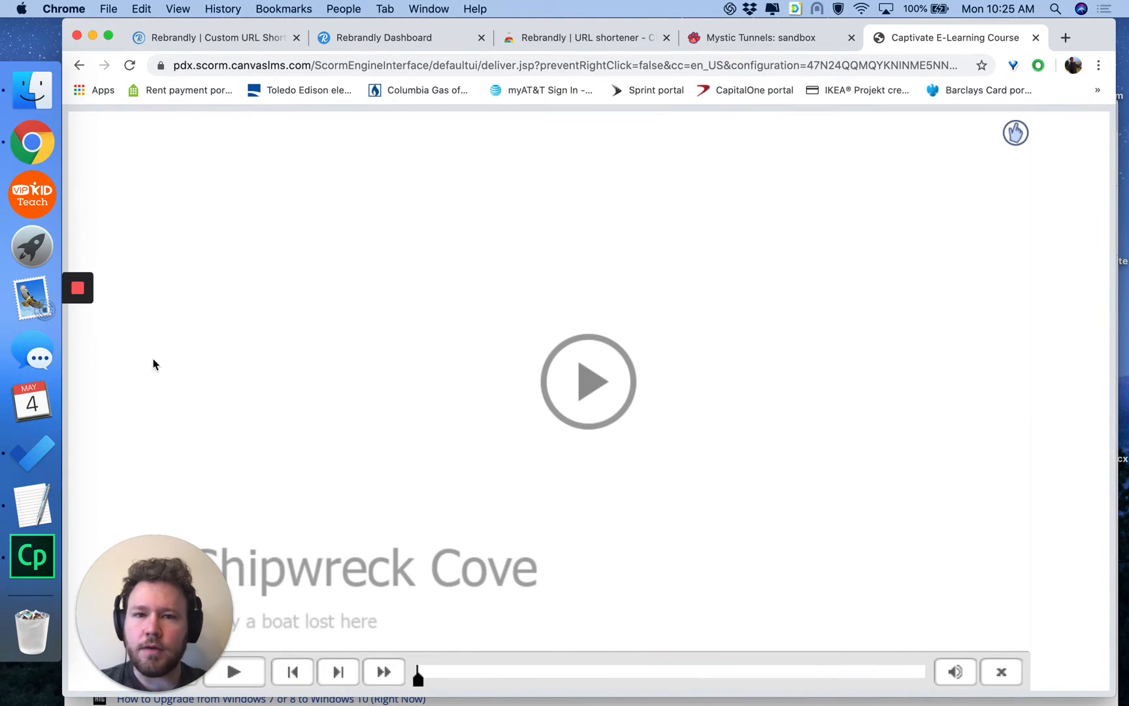
mouse_move(77, 324)
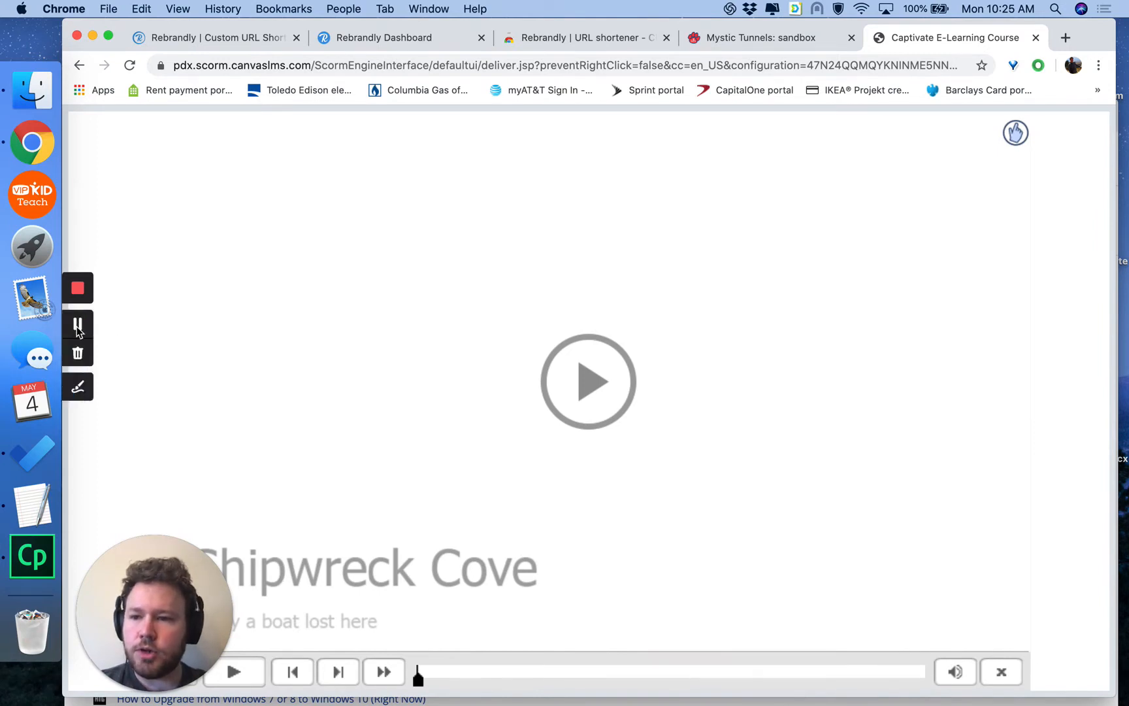
click(76, 328)
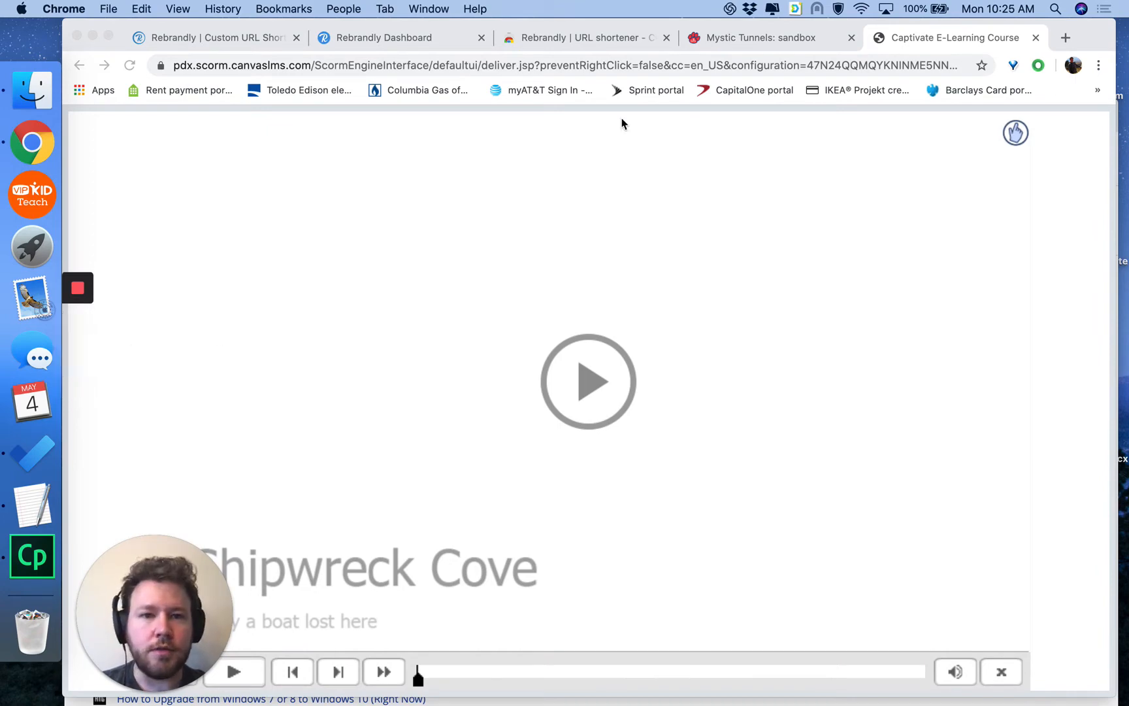
- Return to the sandbox course and open the Mystic Tunnels folder in its files
click(722, 39)
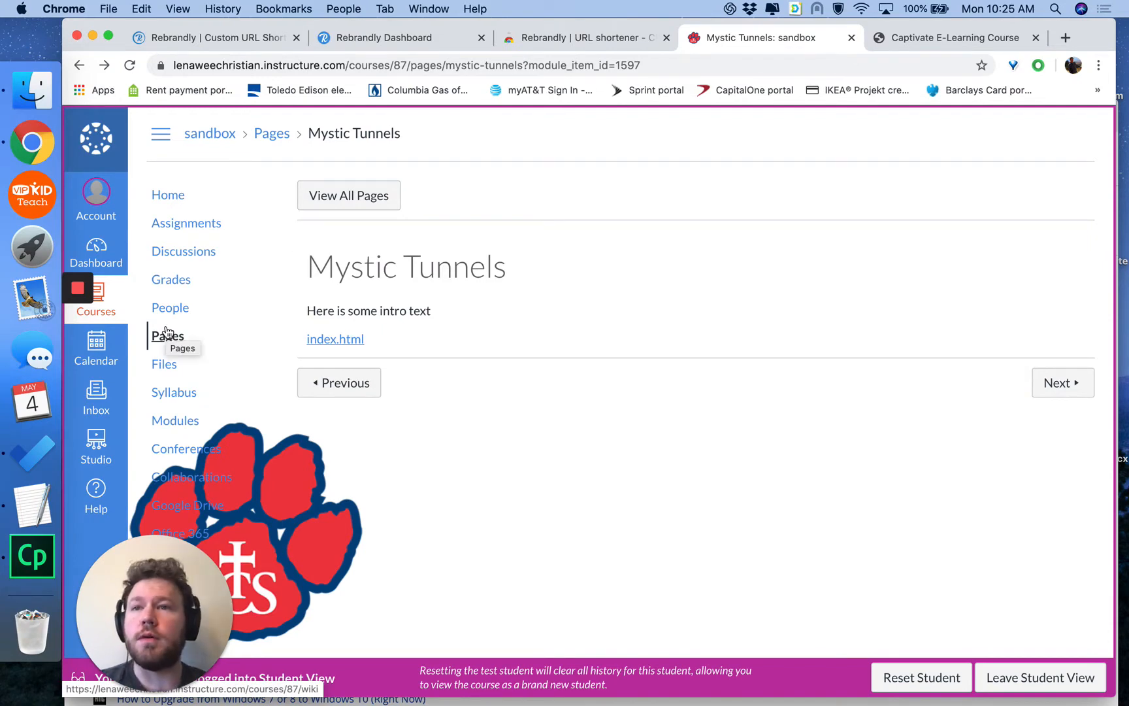
click(173, 368)
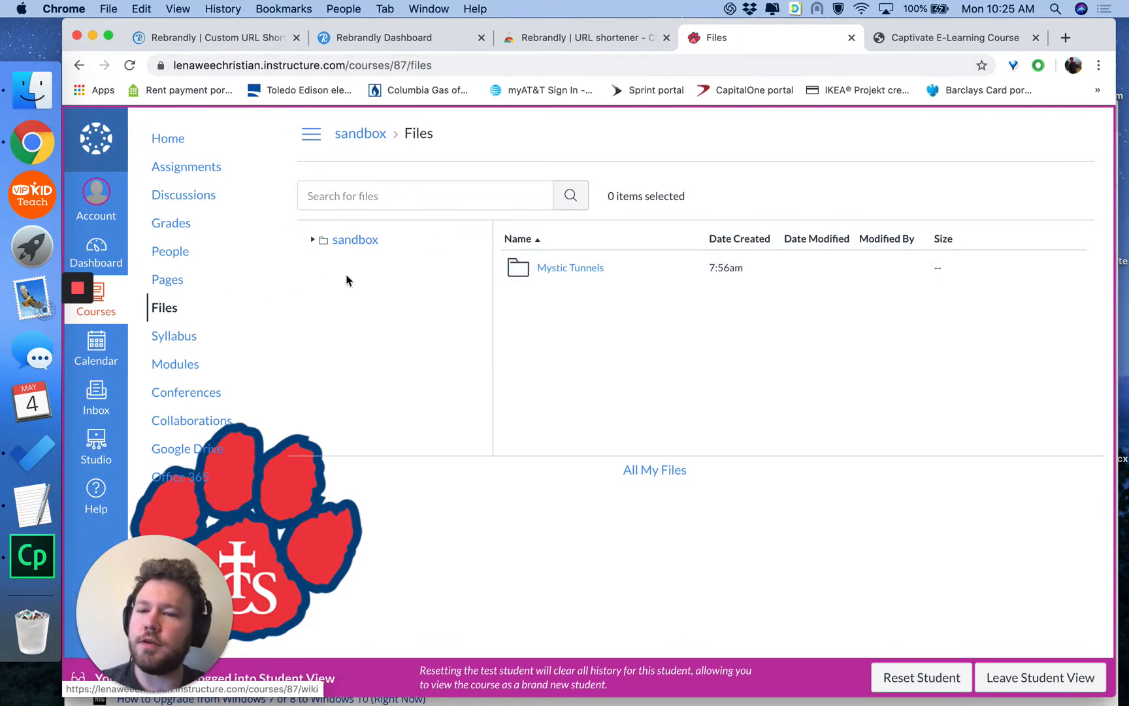
click(562, 273)
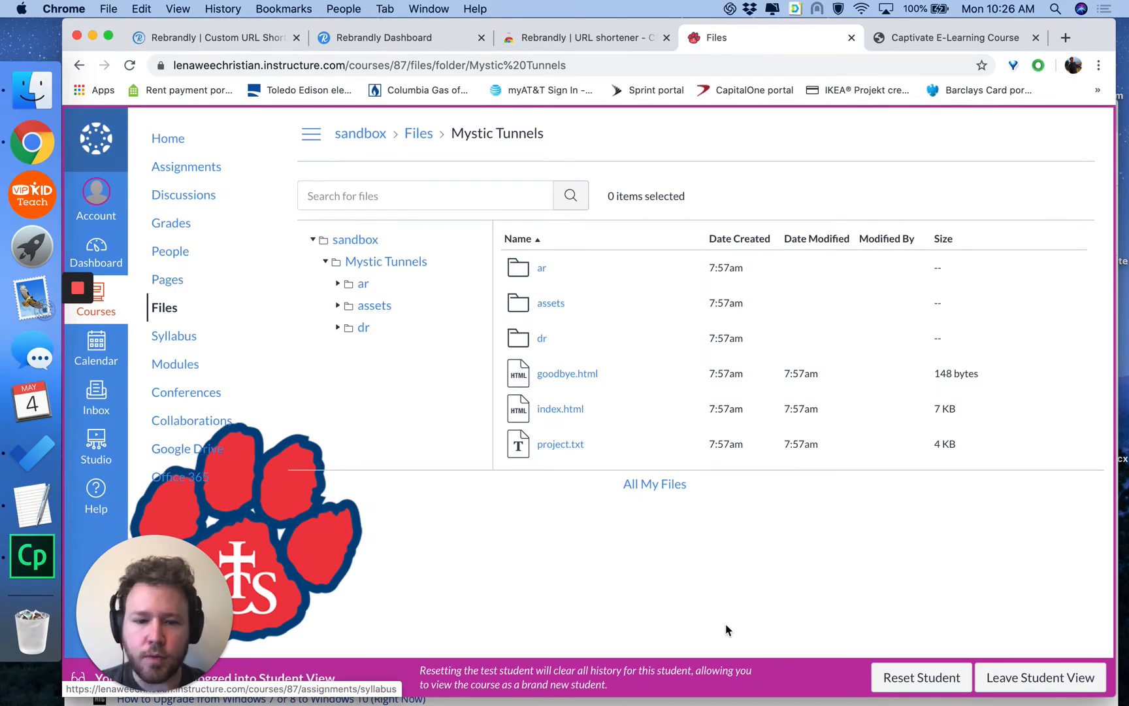
- Leave Student View and show the sandbox course's uploaded SCORM packages
click(1006, 680)
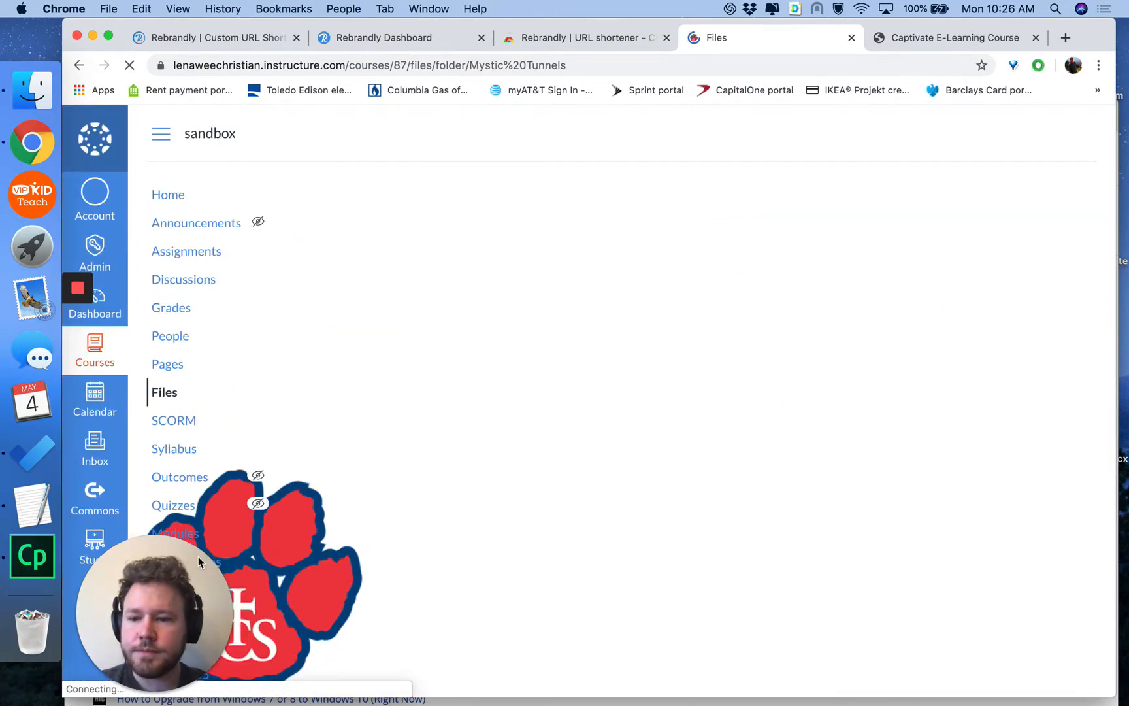
click(177, 369)
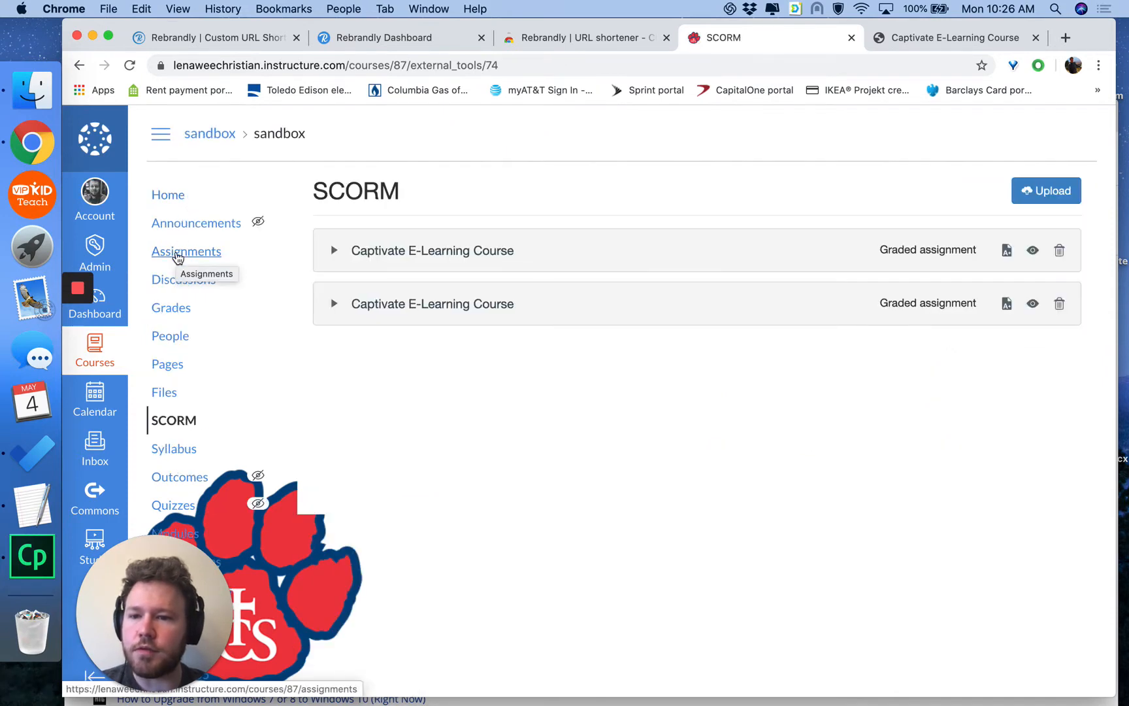
- Open the Main menu assignment from the course's assignments, load it in a new window, and close that window
click(178, 257)
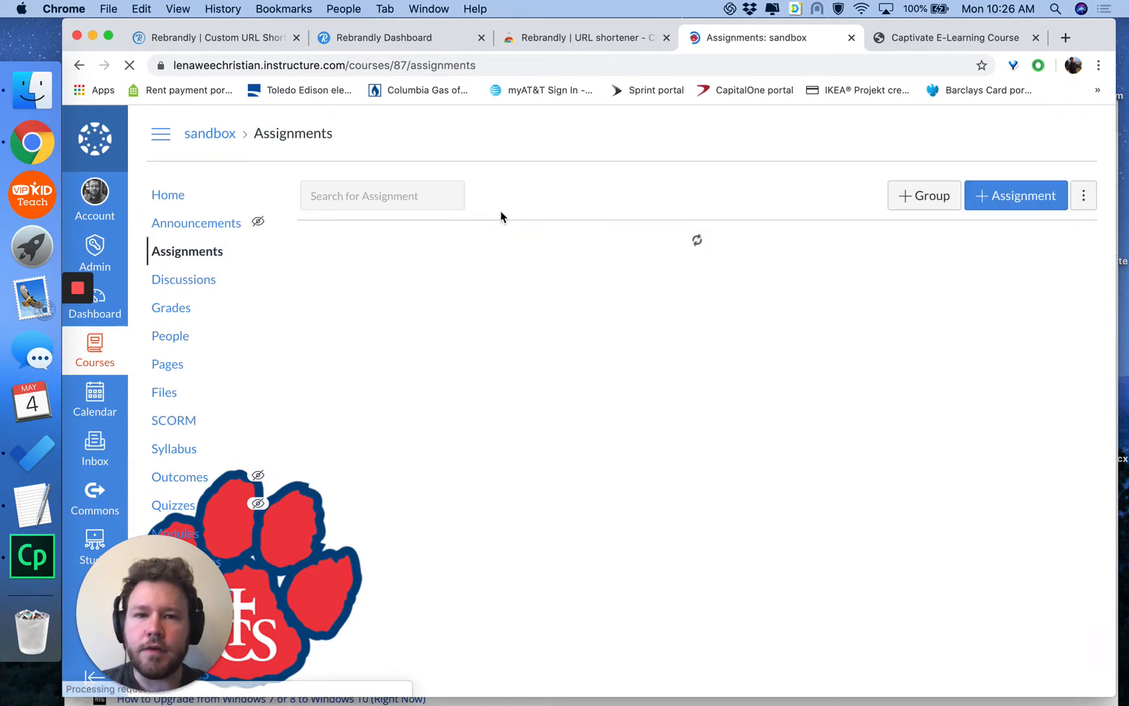
click(405, 305)
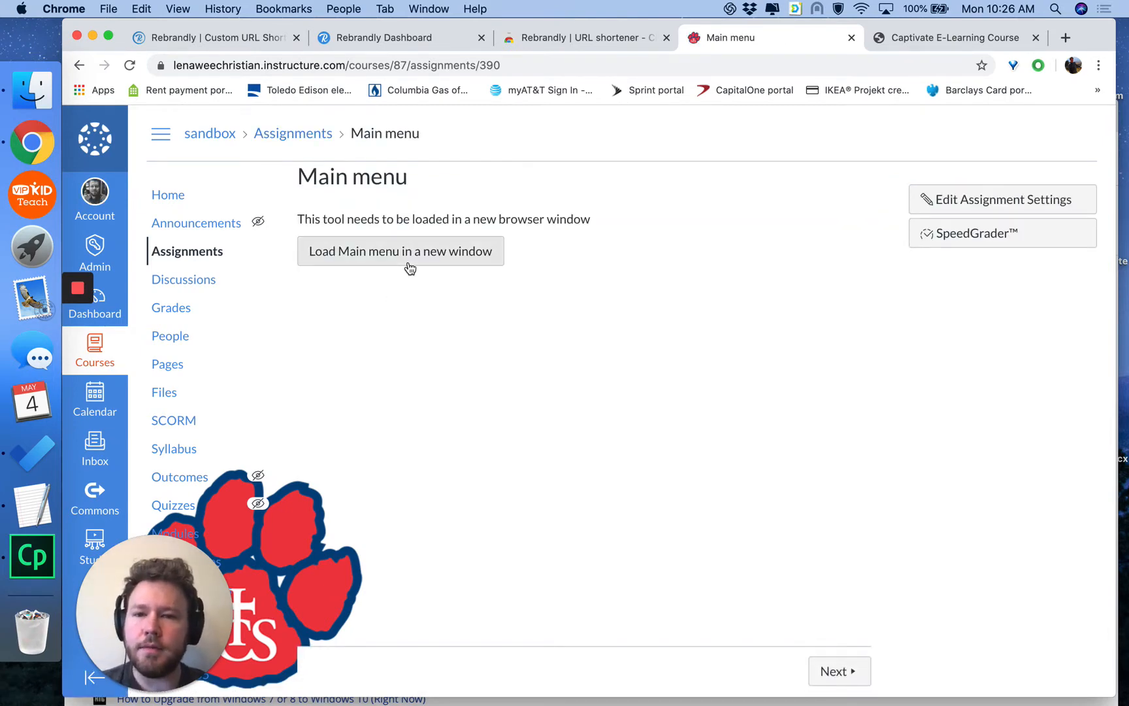
click(412, 262)
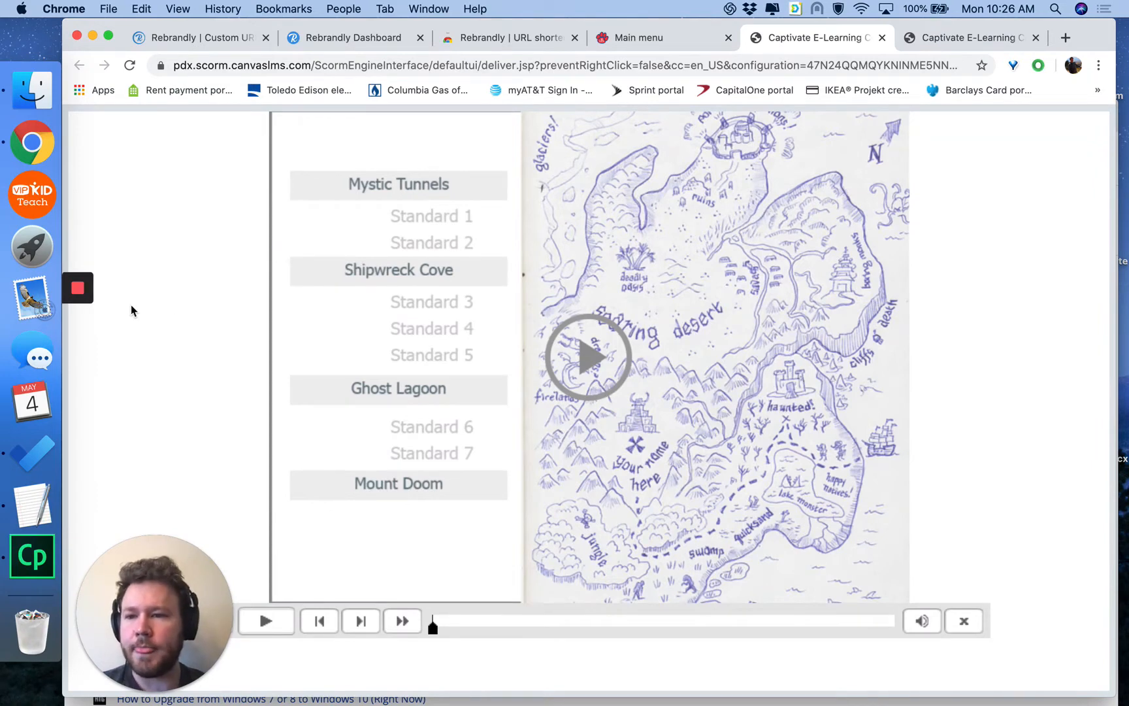
click(882, 38)
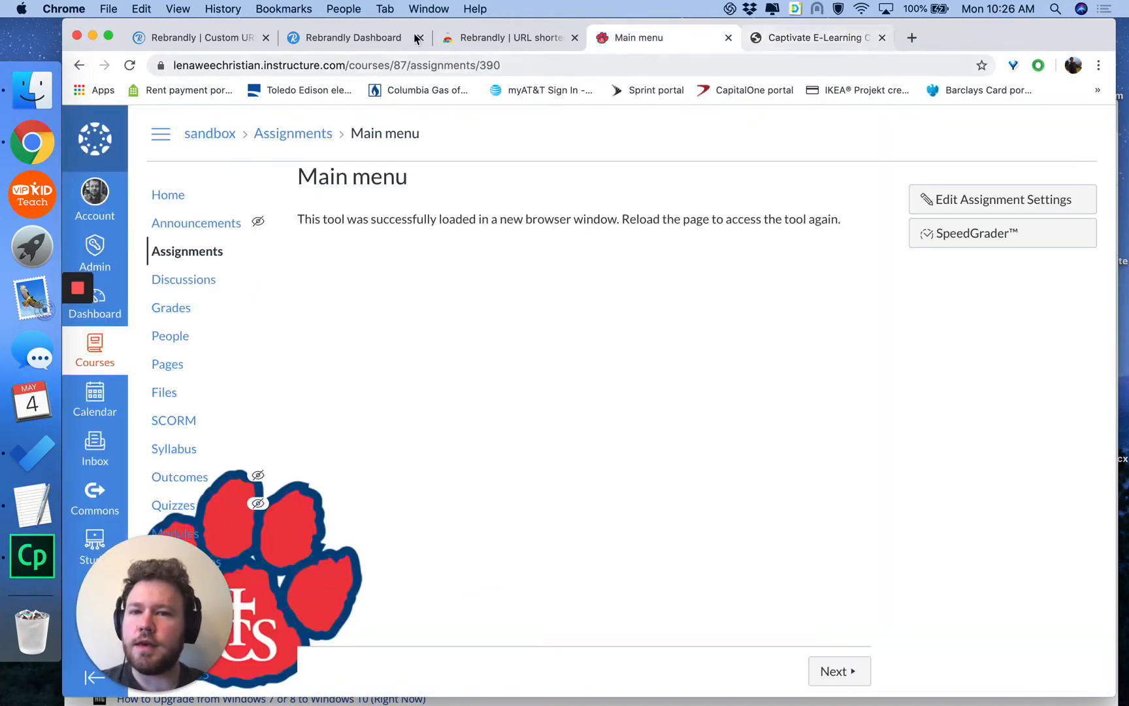
- Switch to Rebrandly, view the pricing plans, and open the details of the rebrand.ly/shipwreckcove link from the dashboard
click(197, 38)
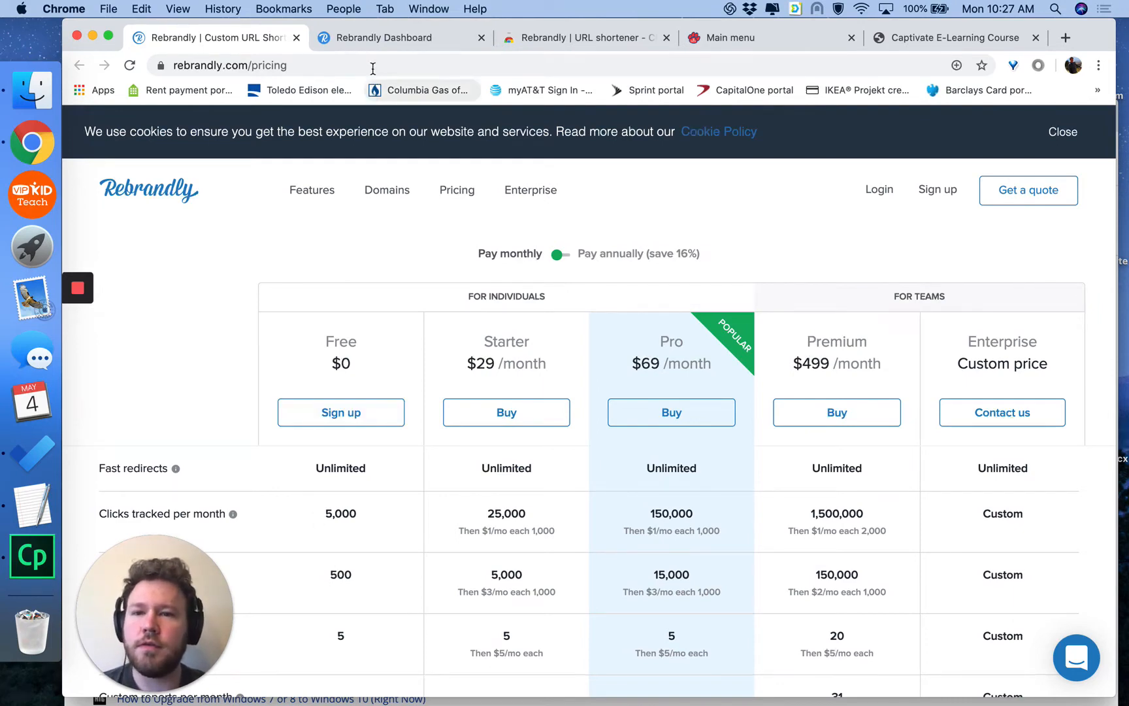
click(383, 42)
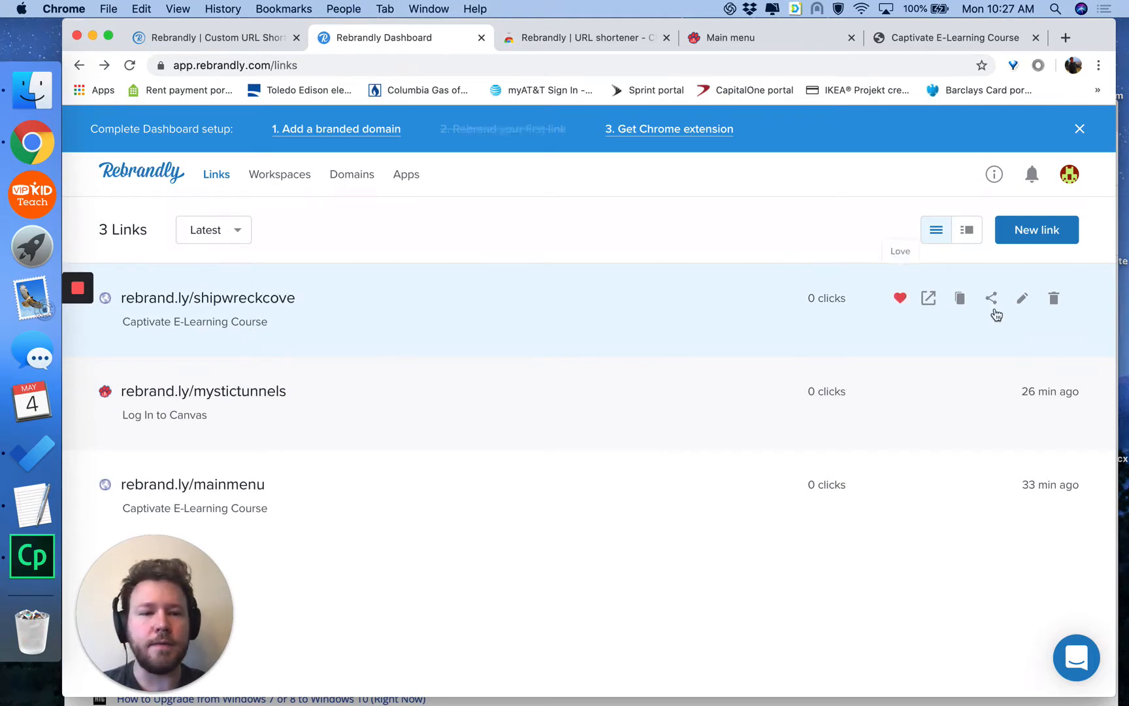
click(1021, 300)
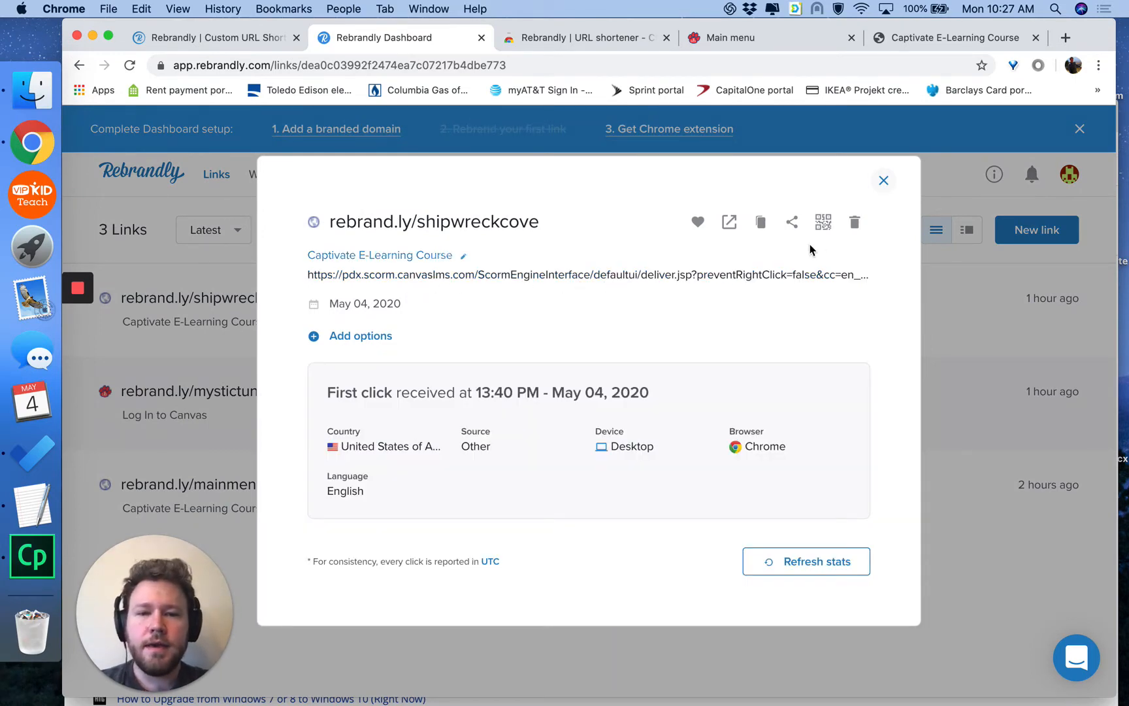
- Close the shipwreckcove link's details and highlight the full web address of the published Shipwreck Cove project
click(883, 186)
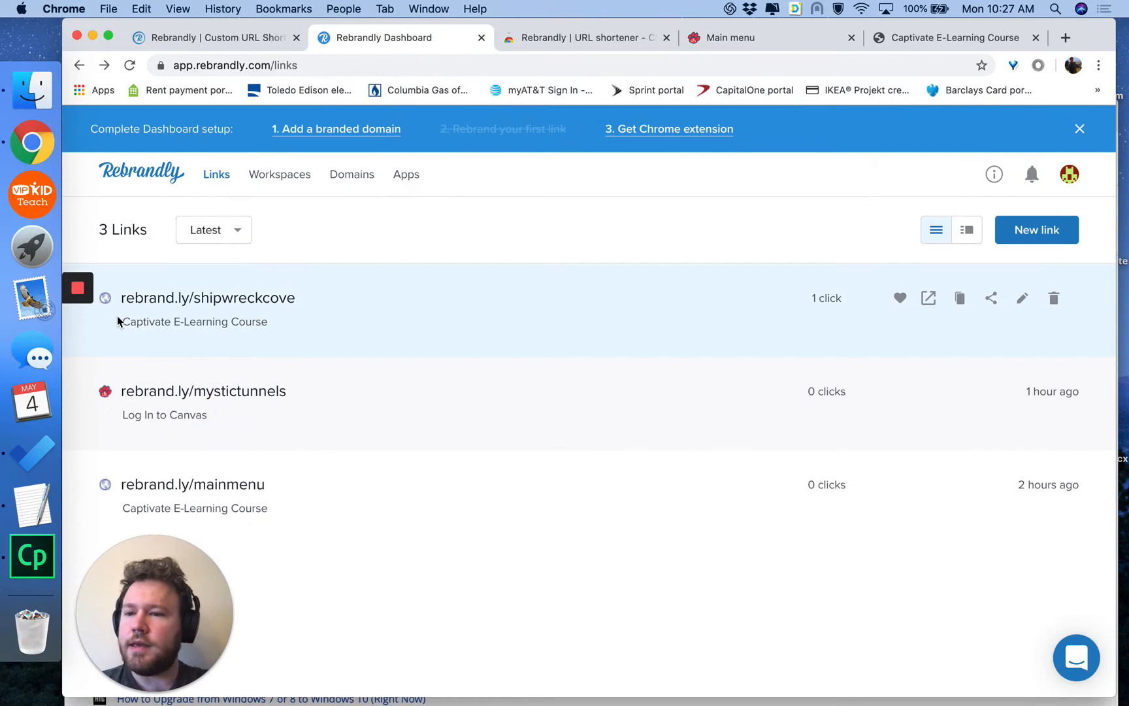
mouse_move(76, 330)
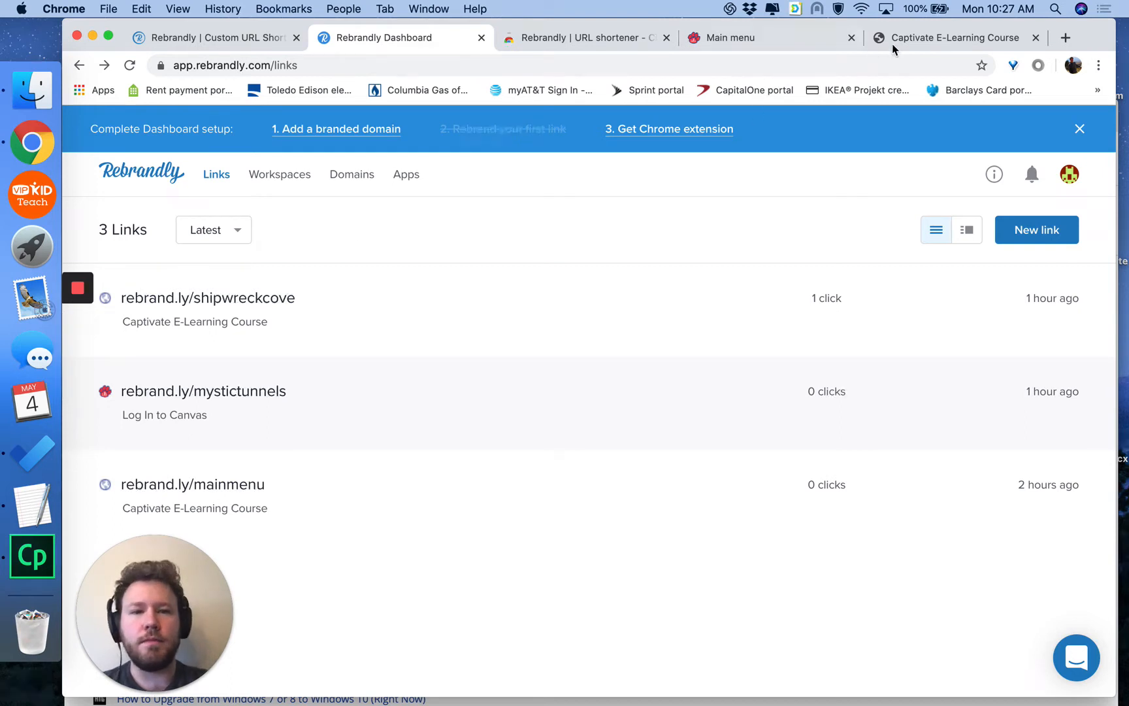
click(914, 38)
click(608, 64)
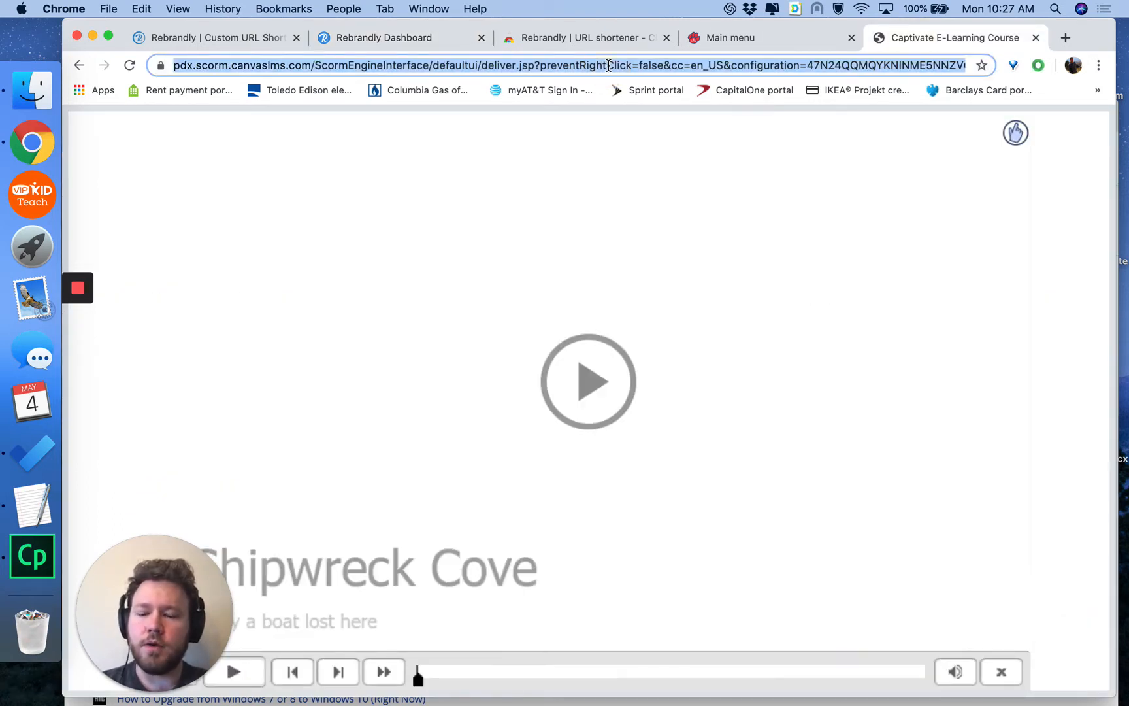
- Return to the Rebrandly dashboard, open the rebrand.ly/shipwreckcove link for editing, and close its details
click(399, 42)
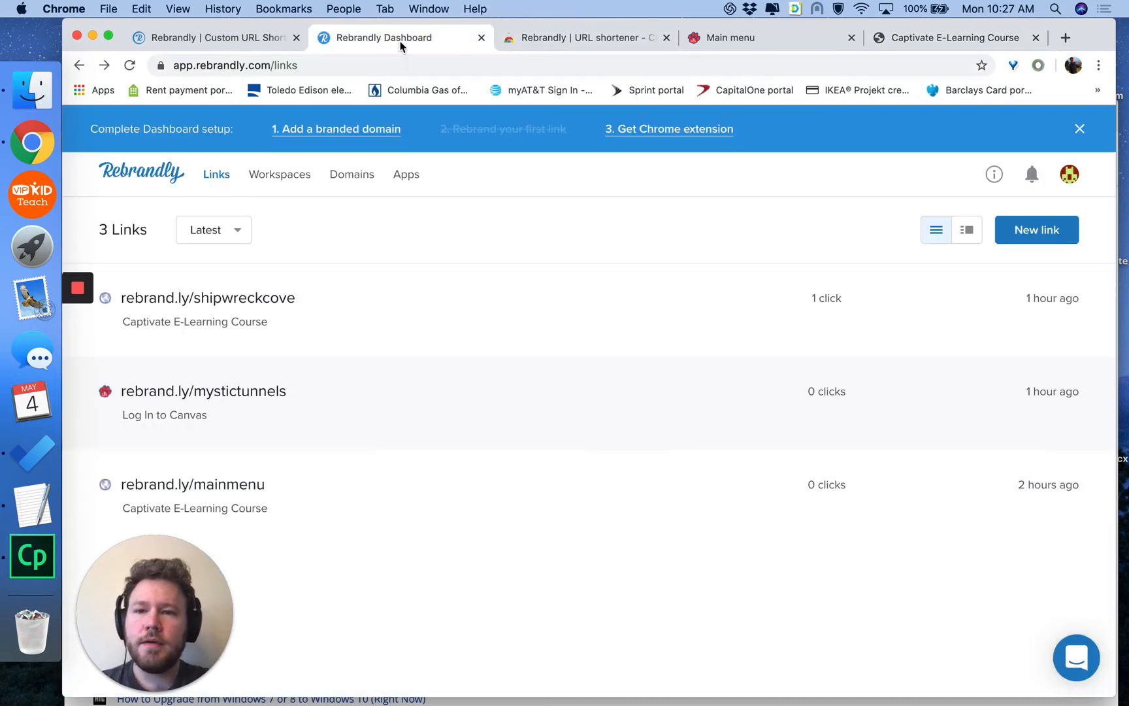
mouse_move(849, 307)
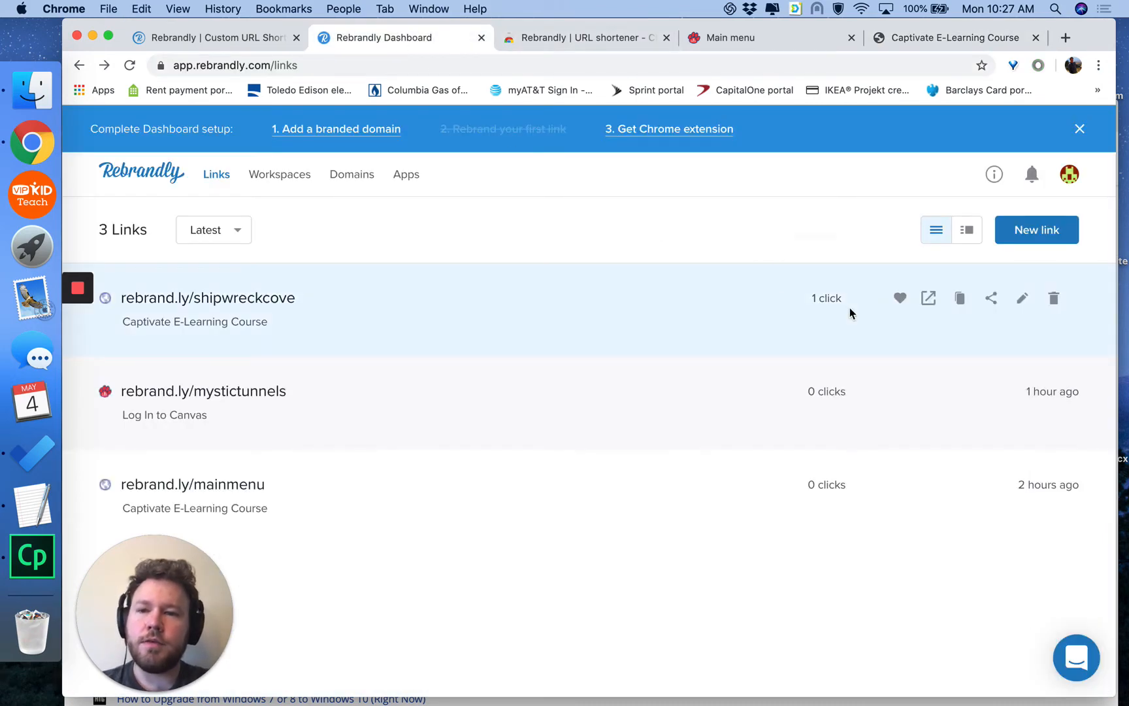
click(1023, 299)
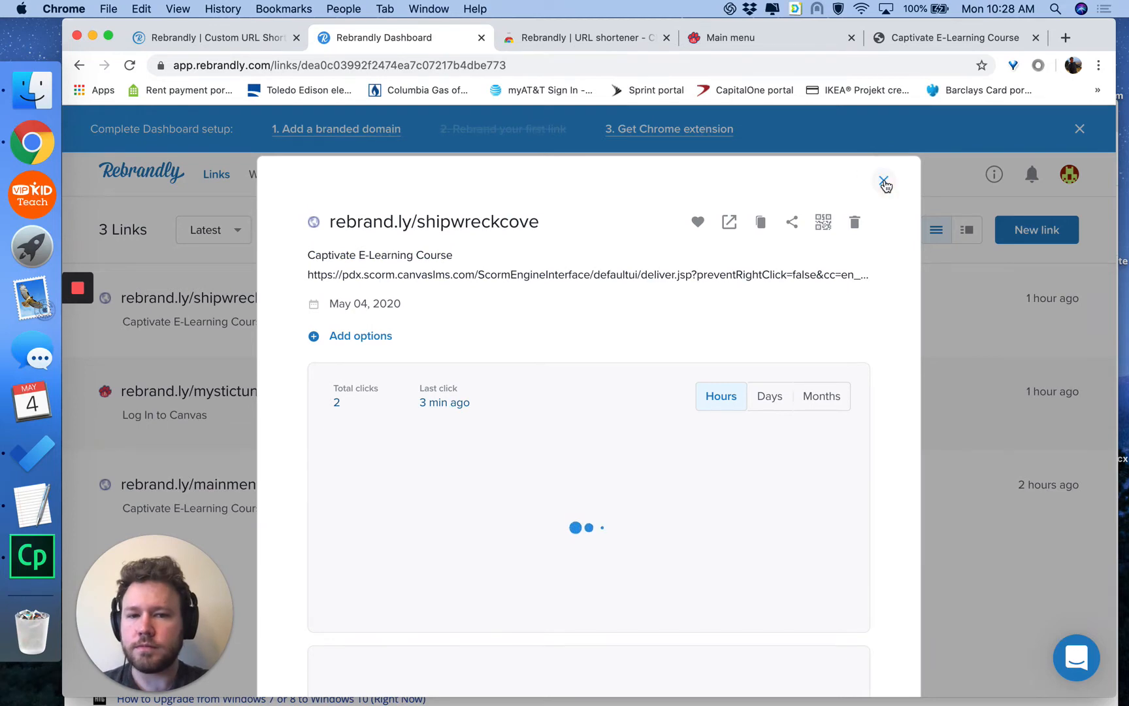
click(884, 181)
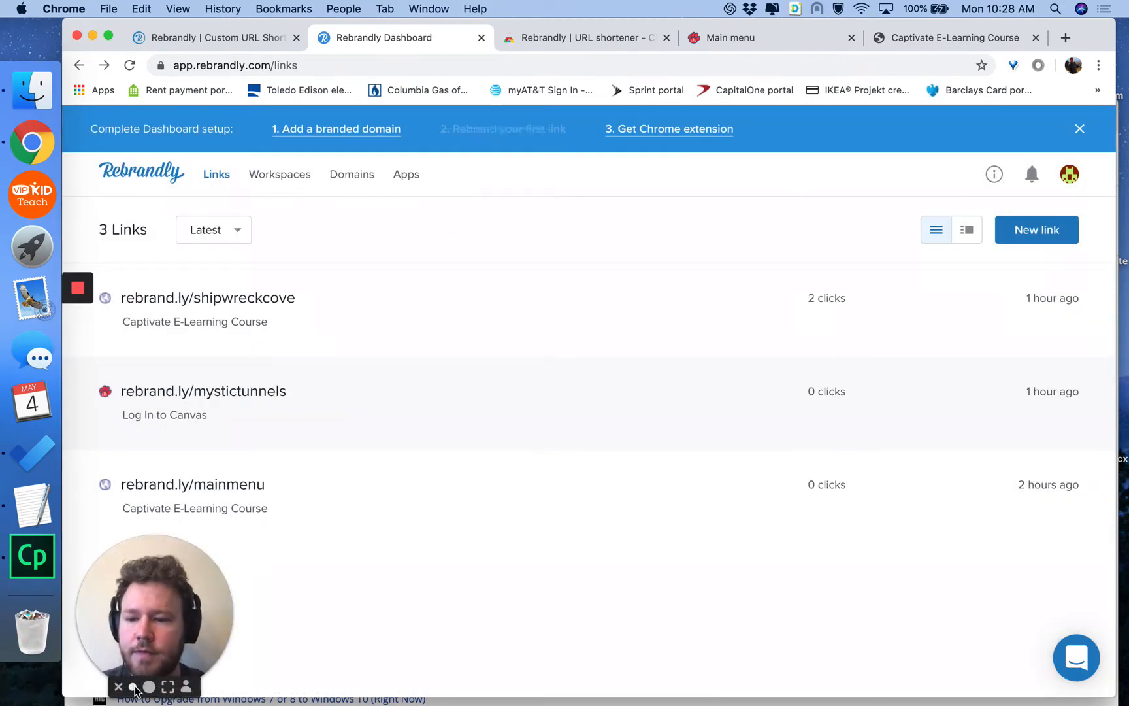
click(78, 324)
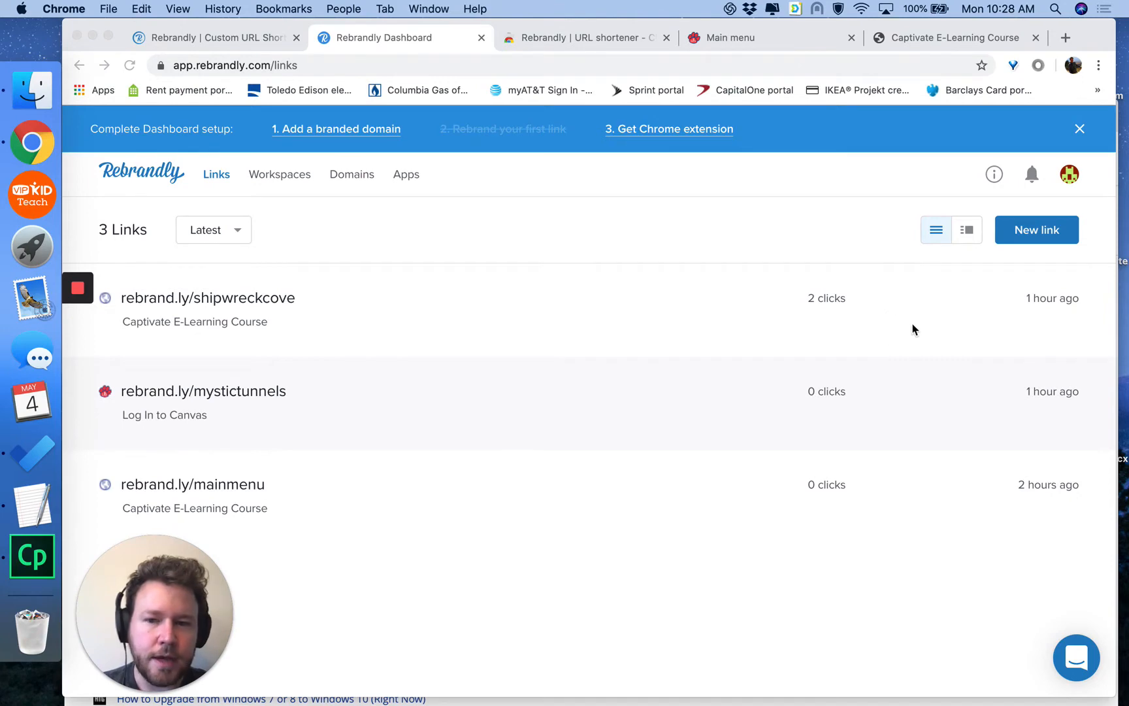
- Permanently delete the shipwreckcove, mystictunnels and mainmenu links from the links list
click(719, 315)
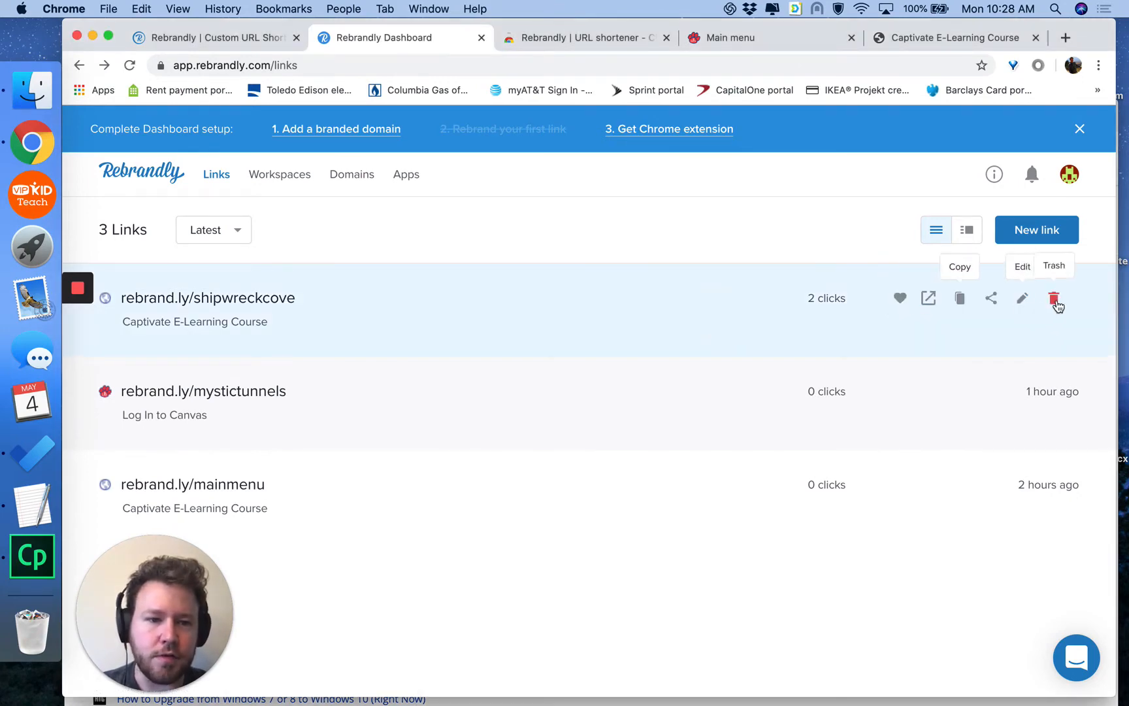
click(1055, 300)
click(551, 482)
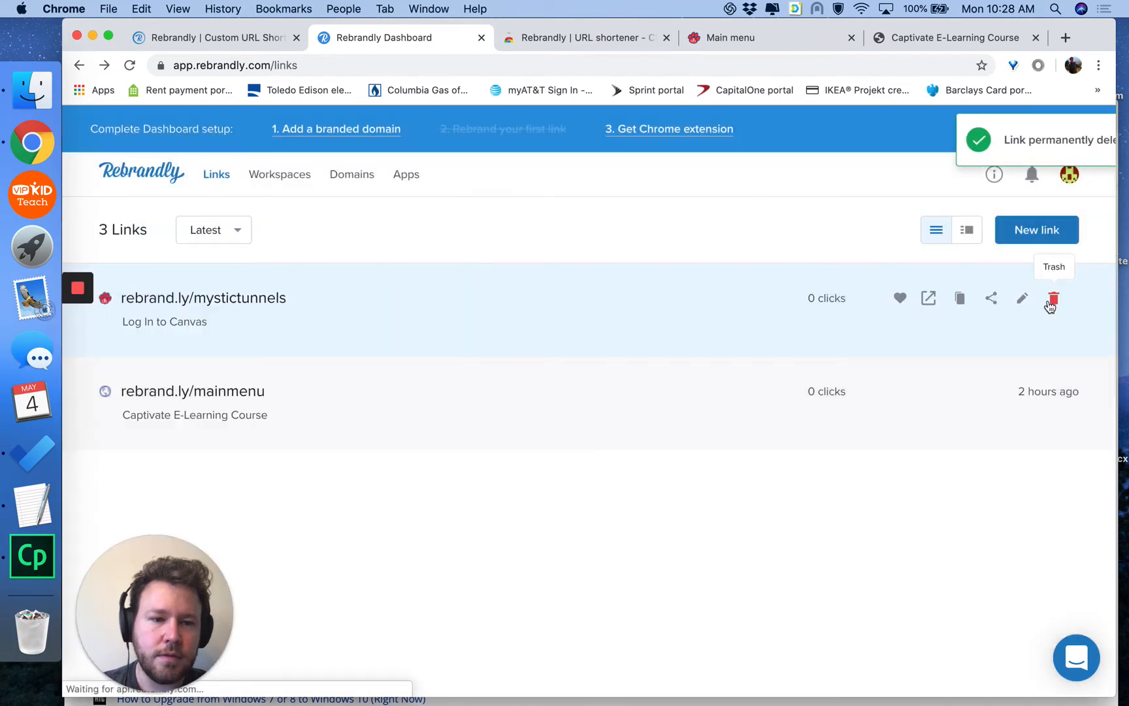
click(1055, 299)
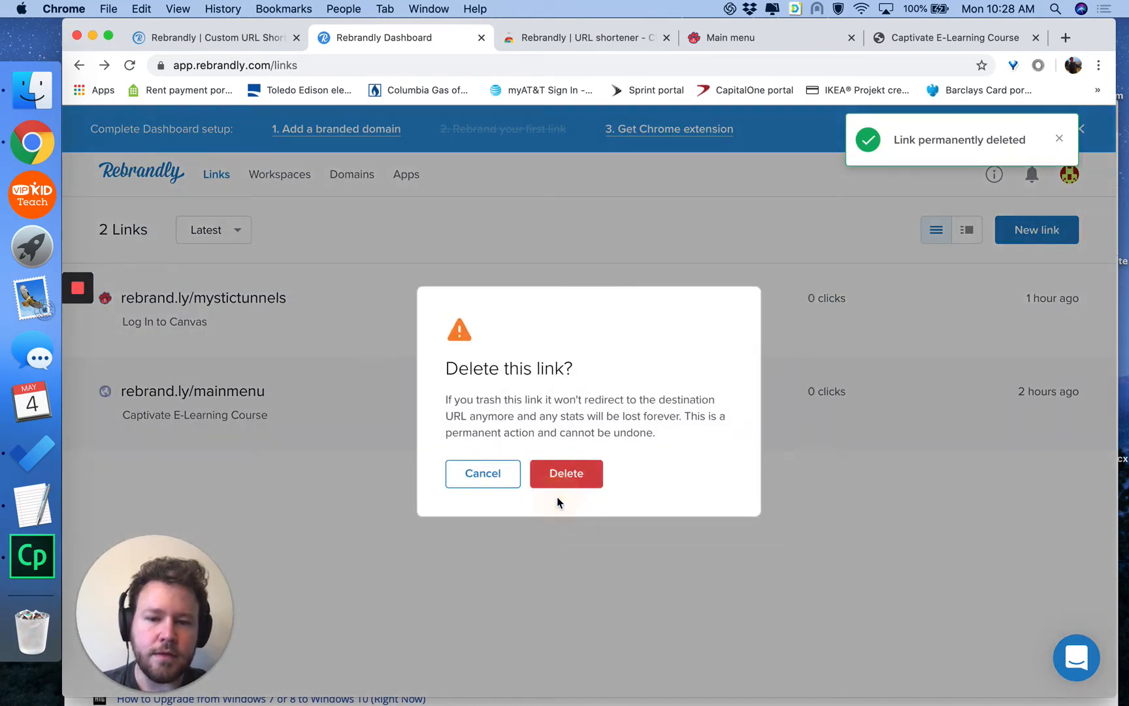
click(566, 481)
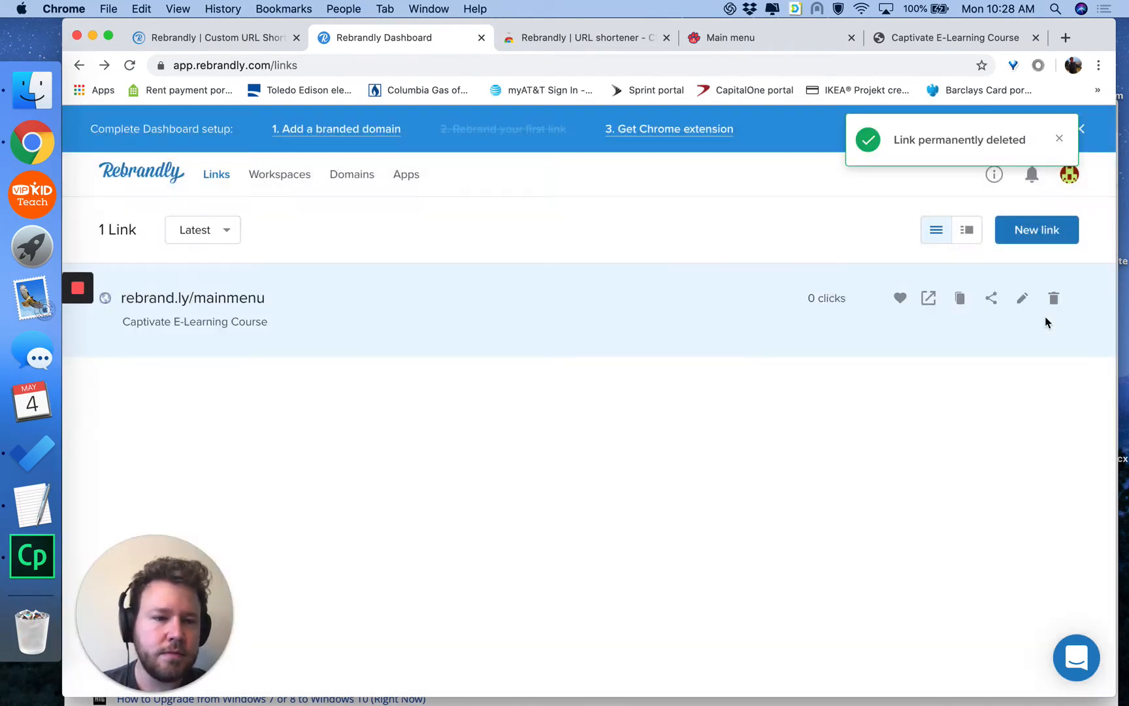
click(1054, 302)
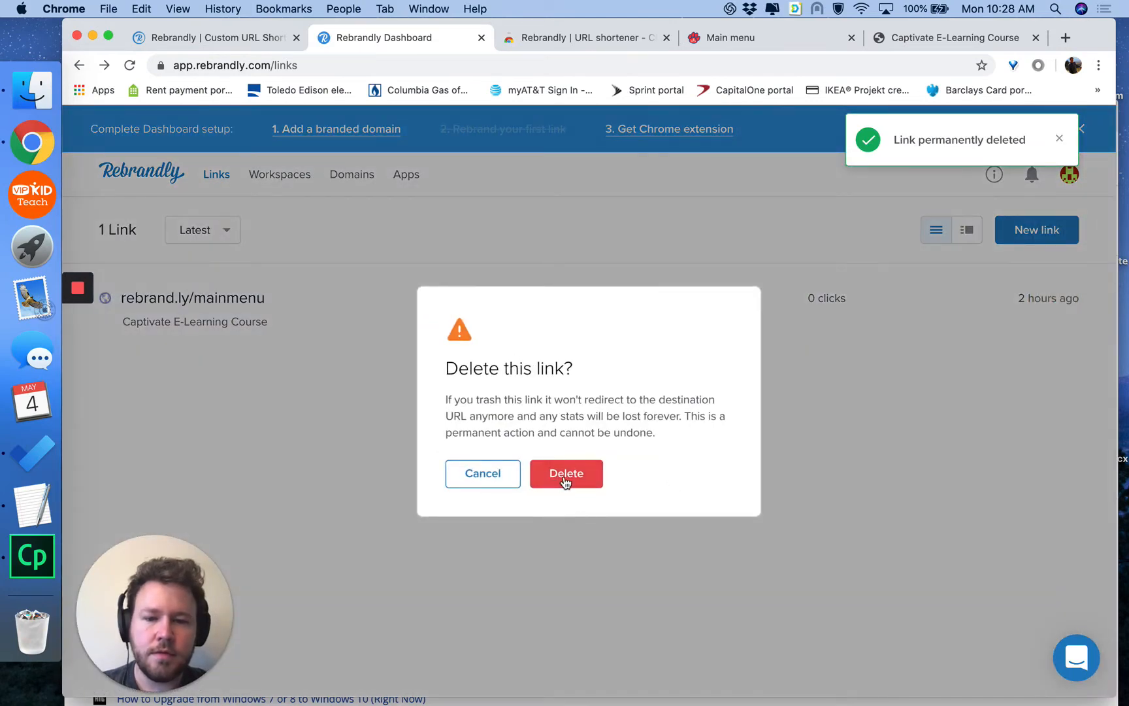
click(566, 482)
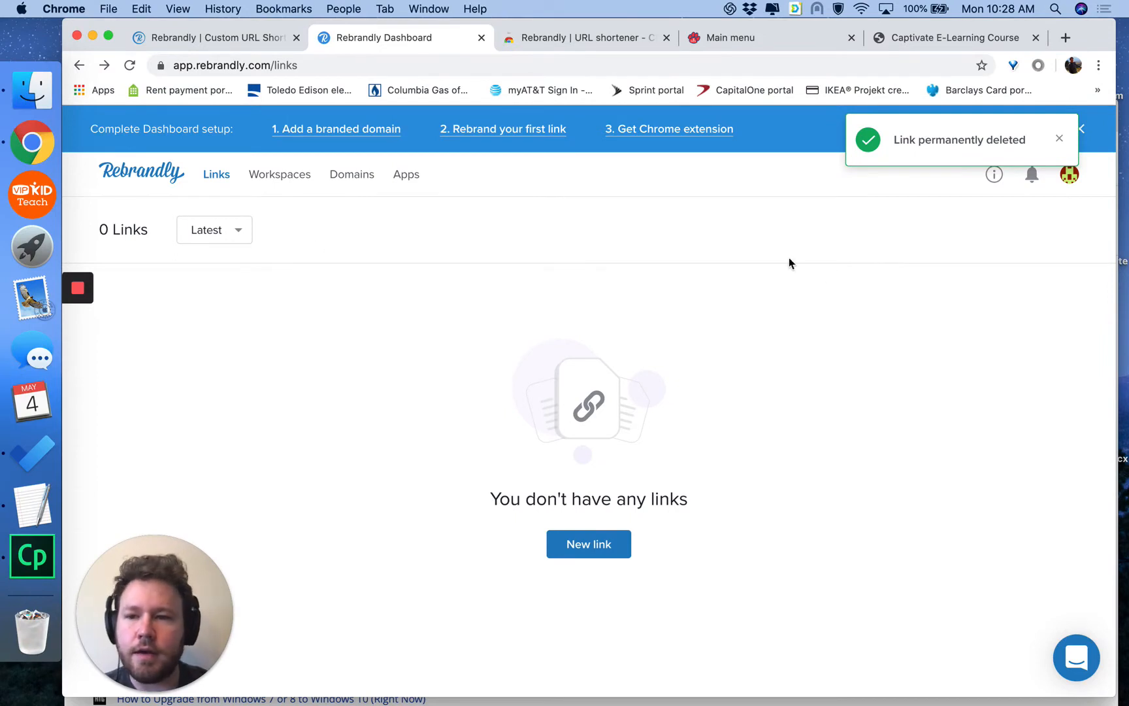
- Create a rebrand.ly link with the destination test1.com and the slash tag mainmenu, and close its details
click(586, 551)
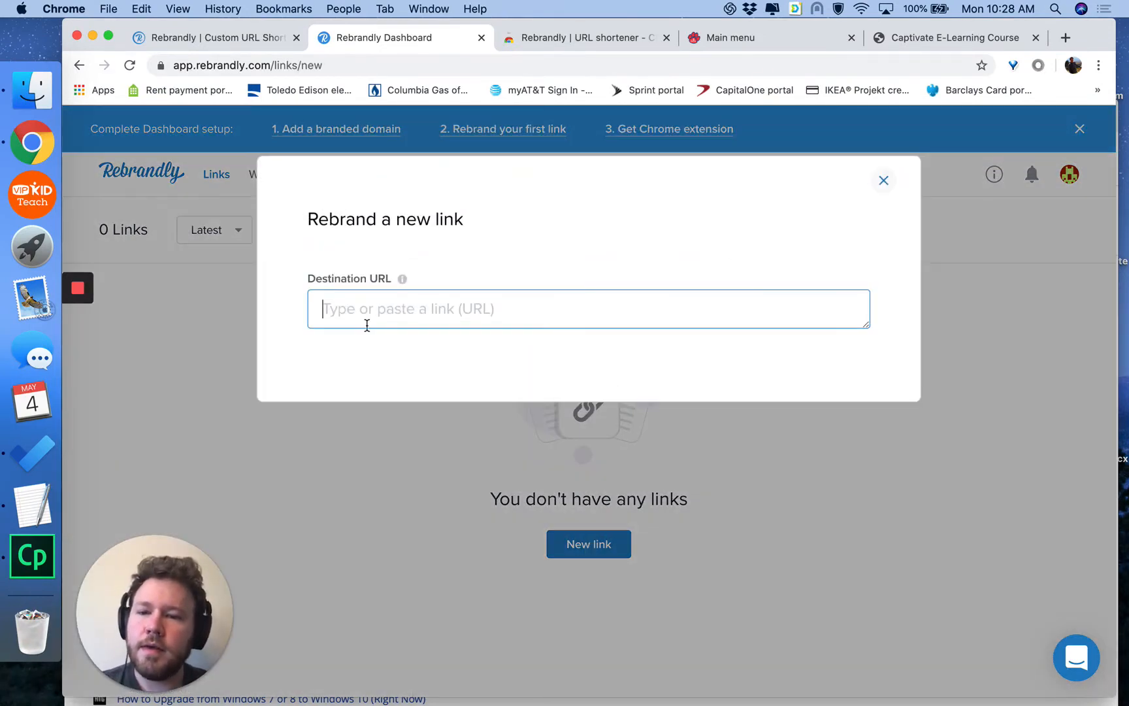
text(test1)
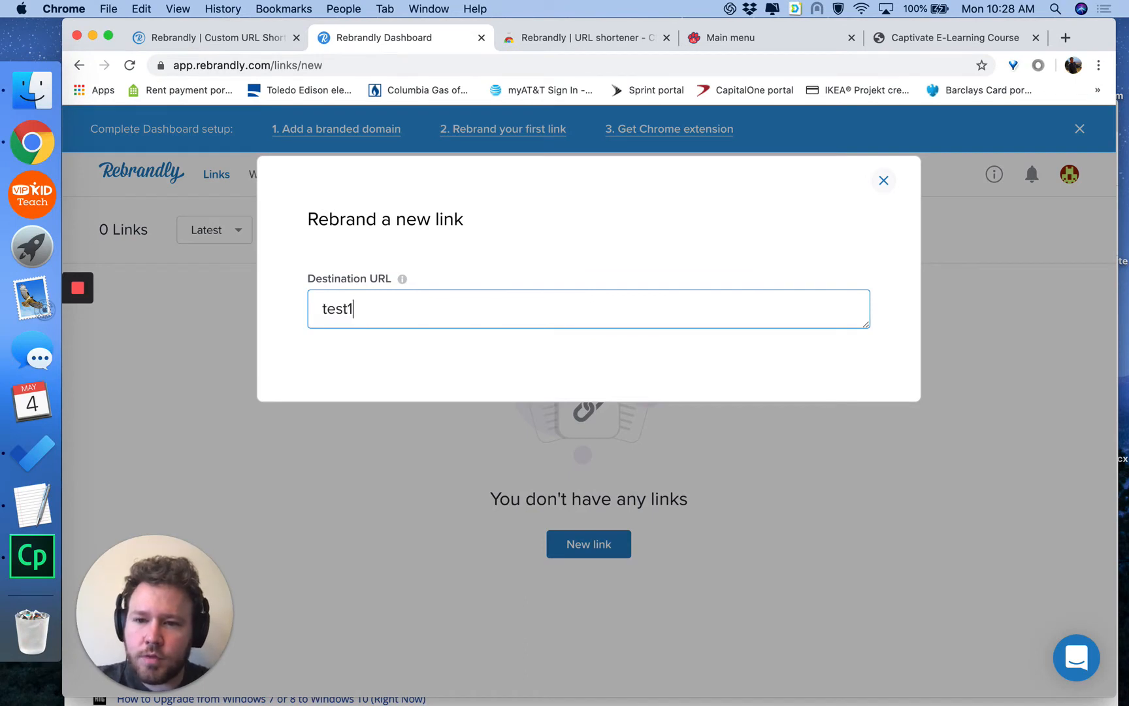
text(.com)
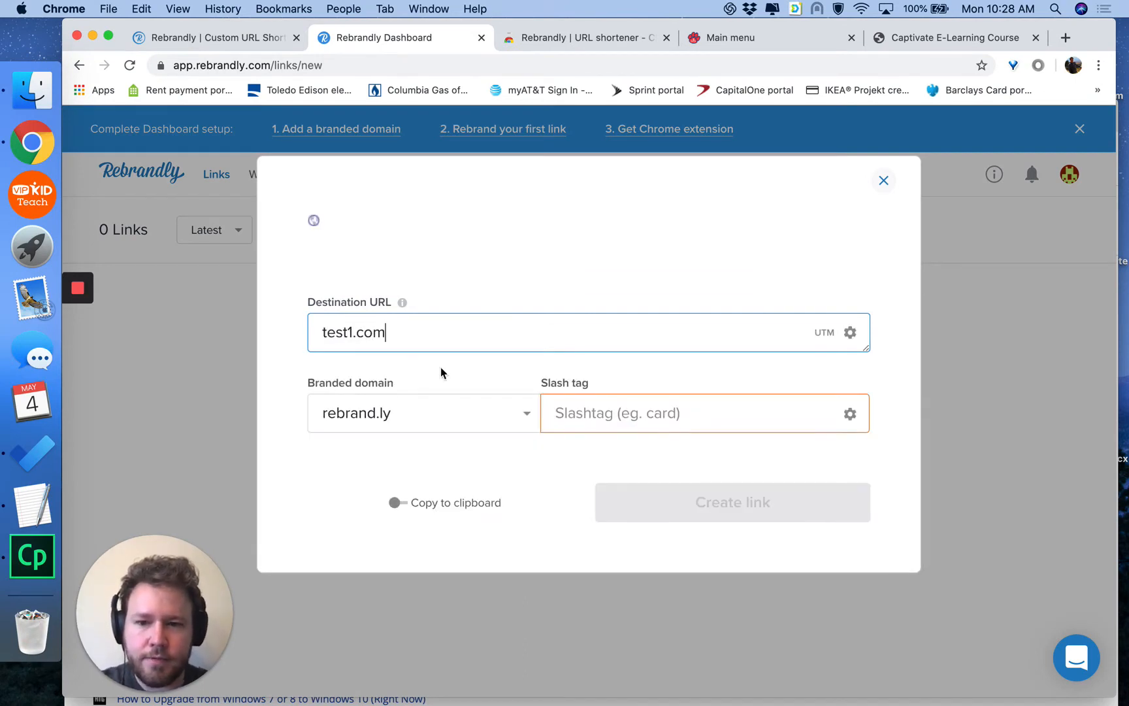
drag(629, 407, 524, 415)
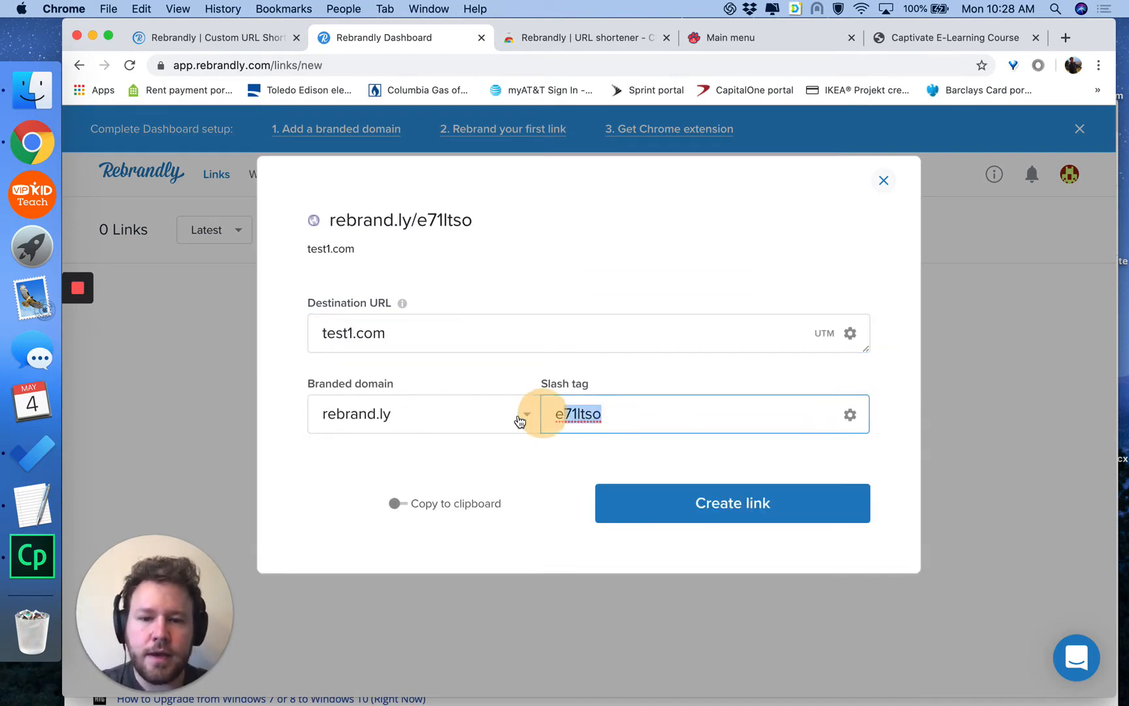
text(mainmenu)
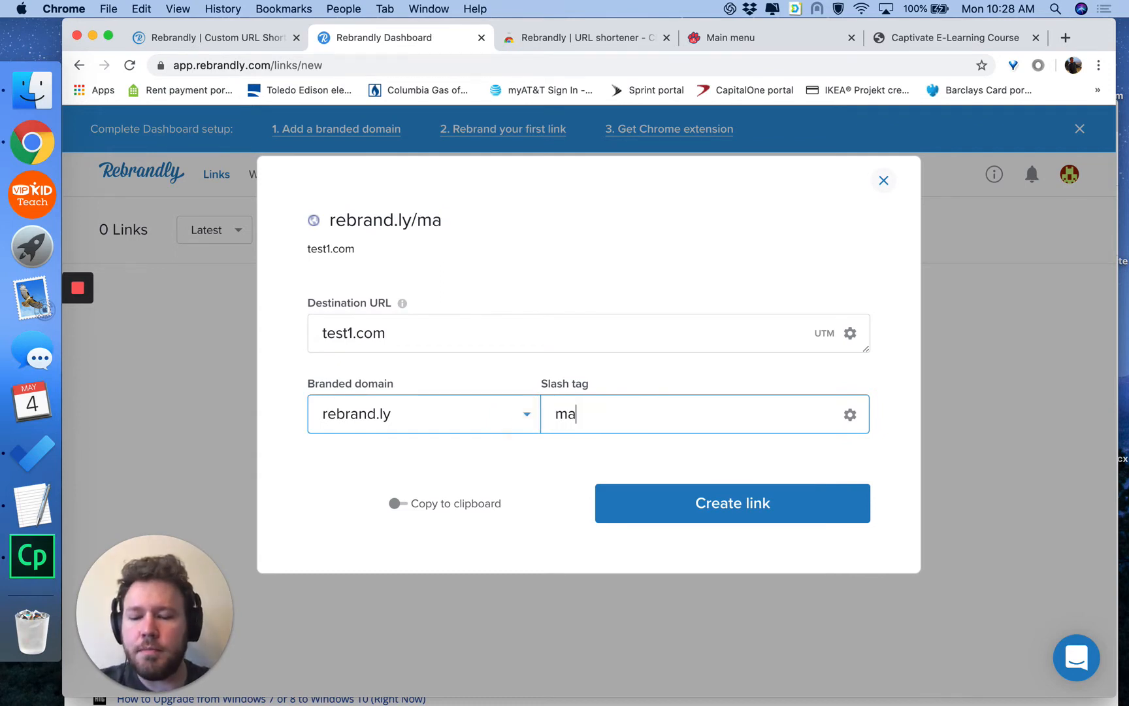
click(681, 512)
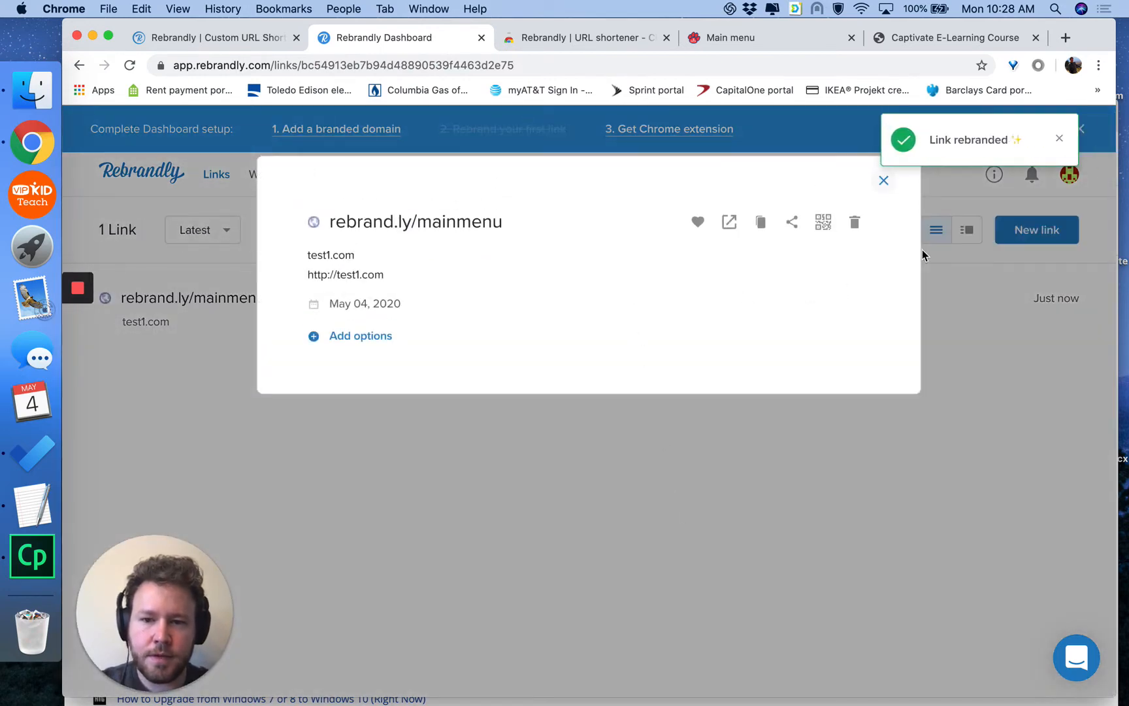
click(883, 181)
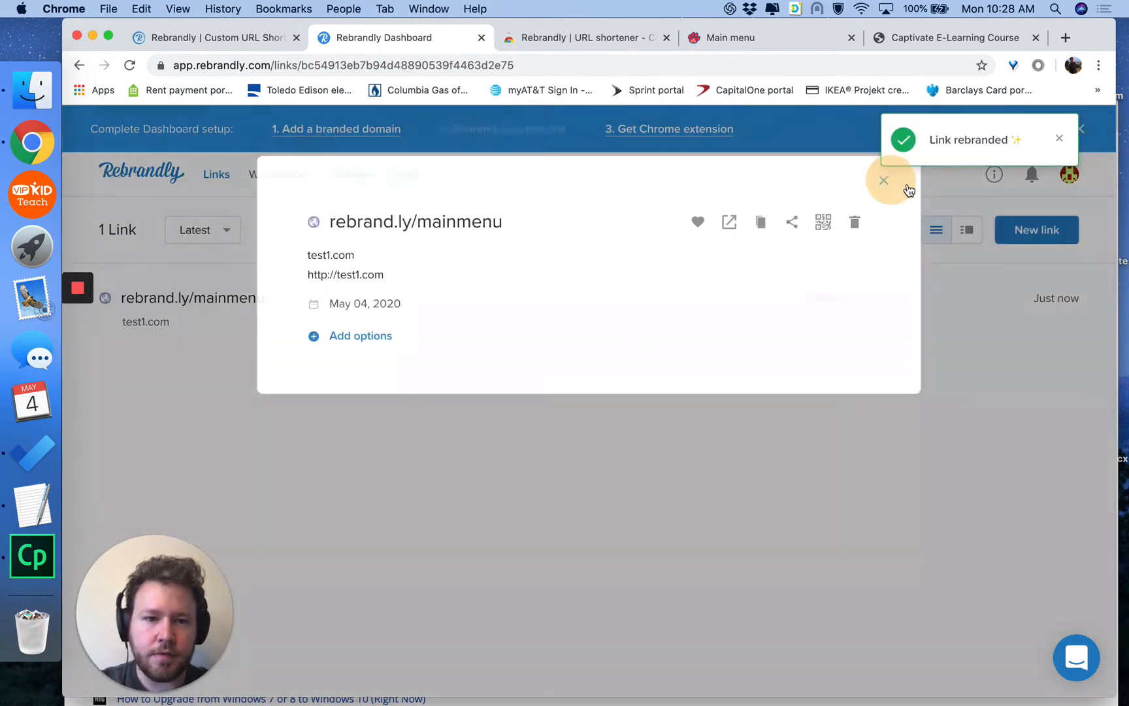
- Create a rebrand.ly link with the destination test2.com and the slash tag mystictunnels, checking the section name in Captivate, and close its details
click(1019, 227)
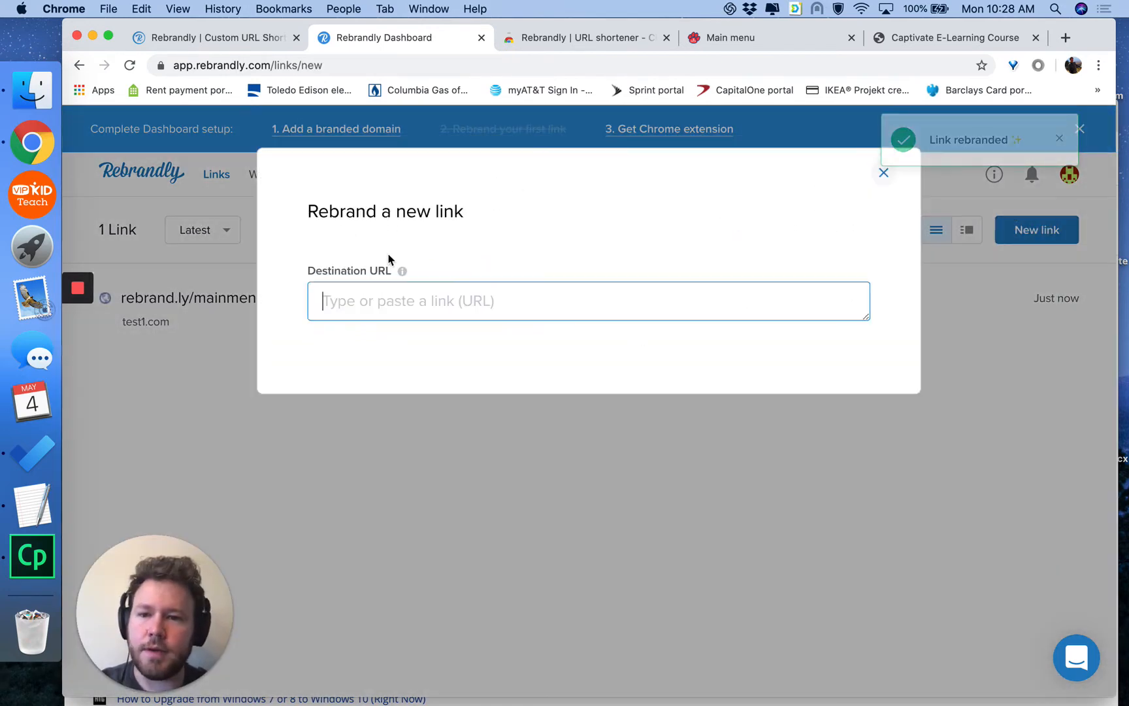
text(test)
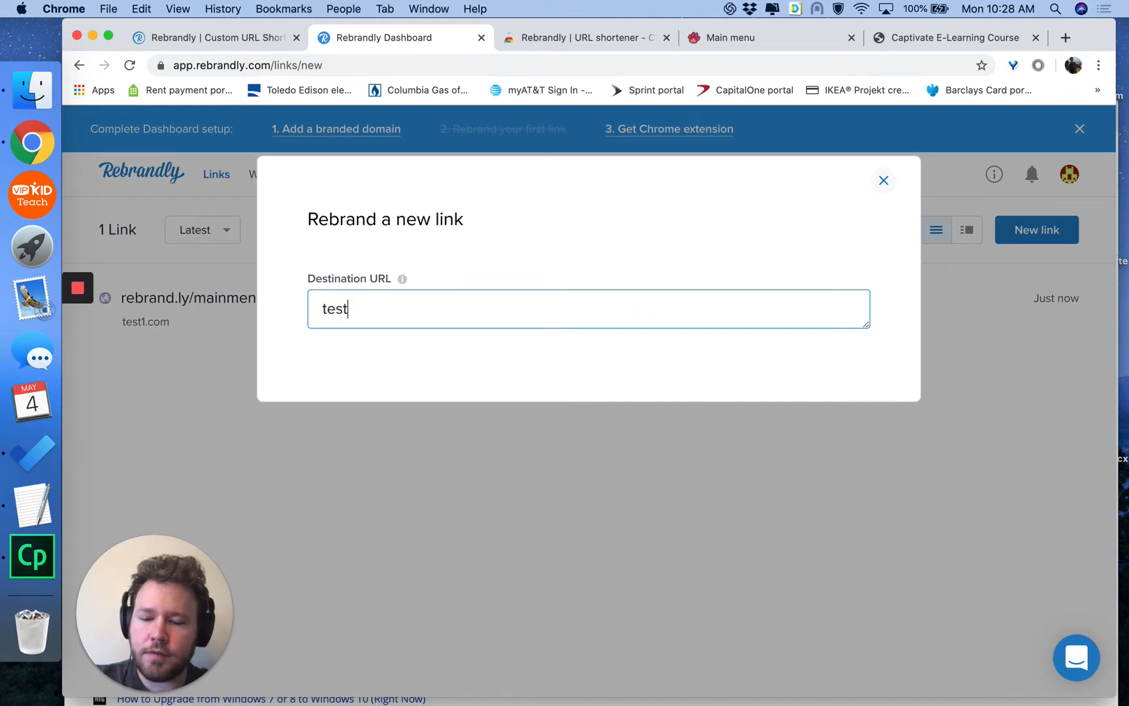
text(2.com)
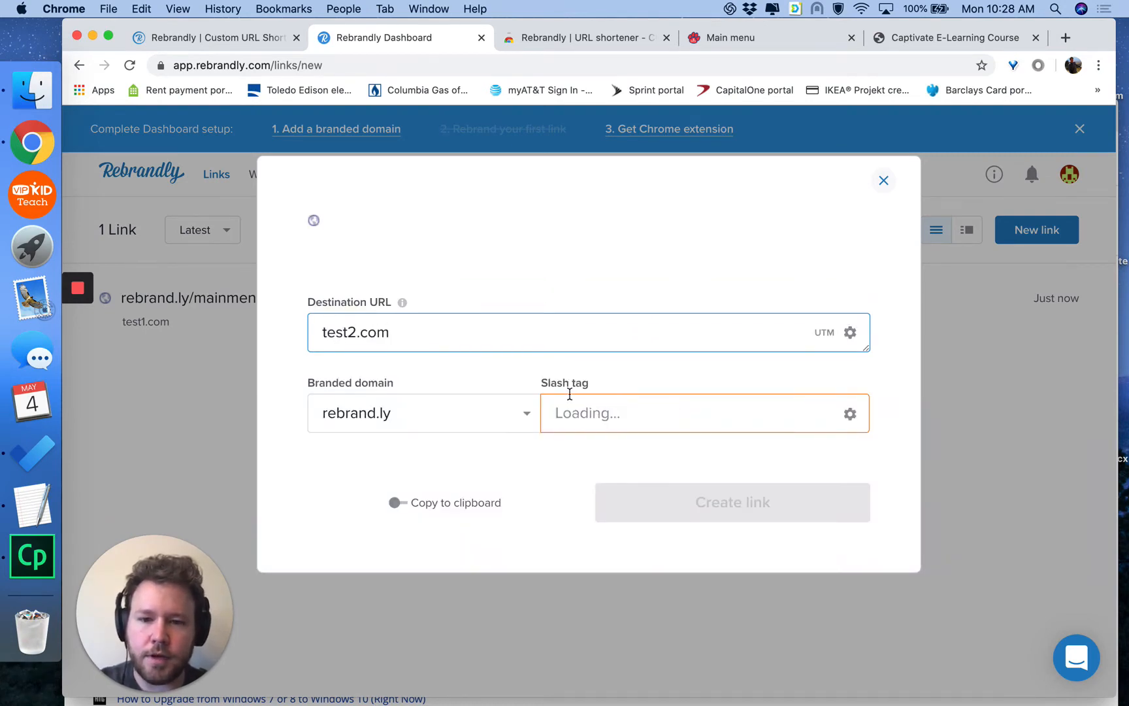
click(614, 414)
drag(614, 414, 526, 421)
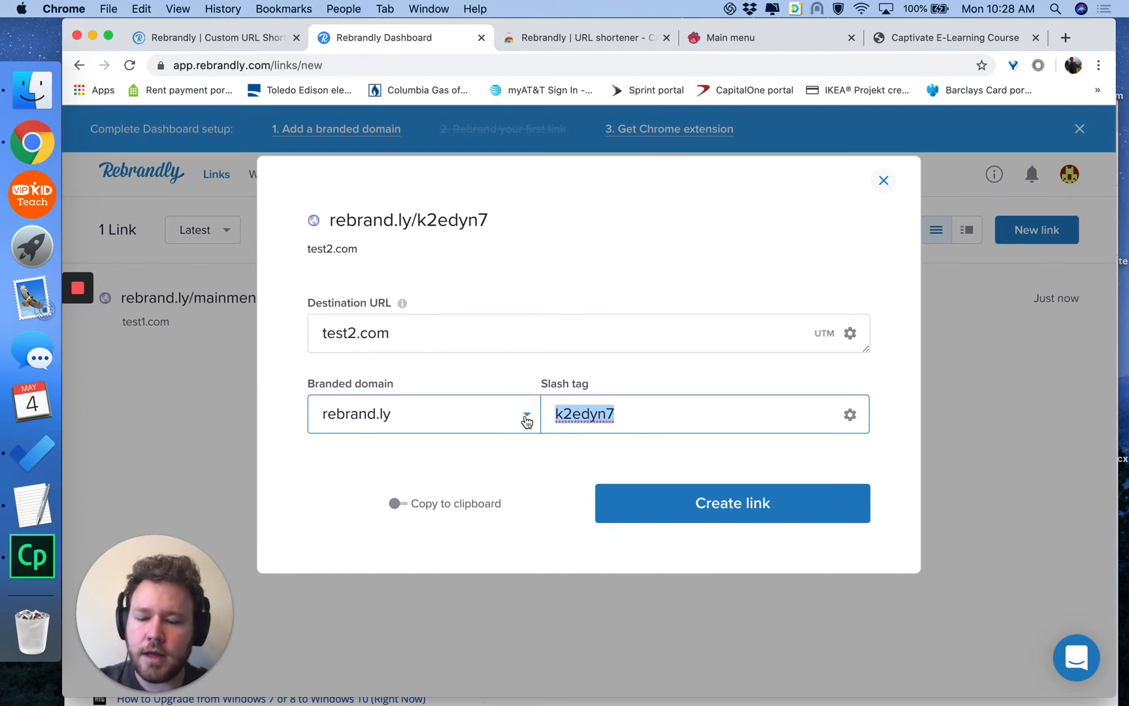
text(mysti)
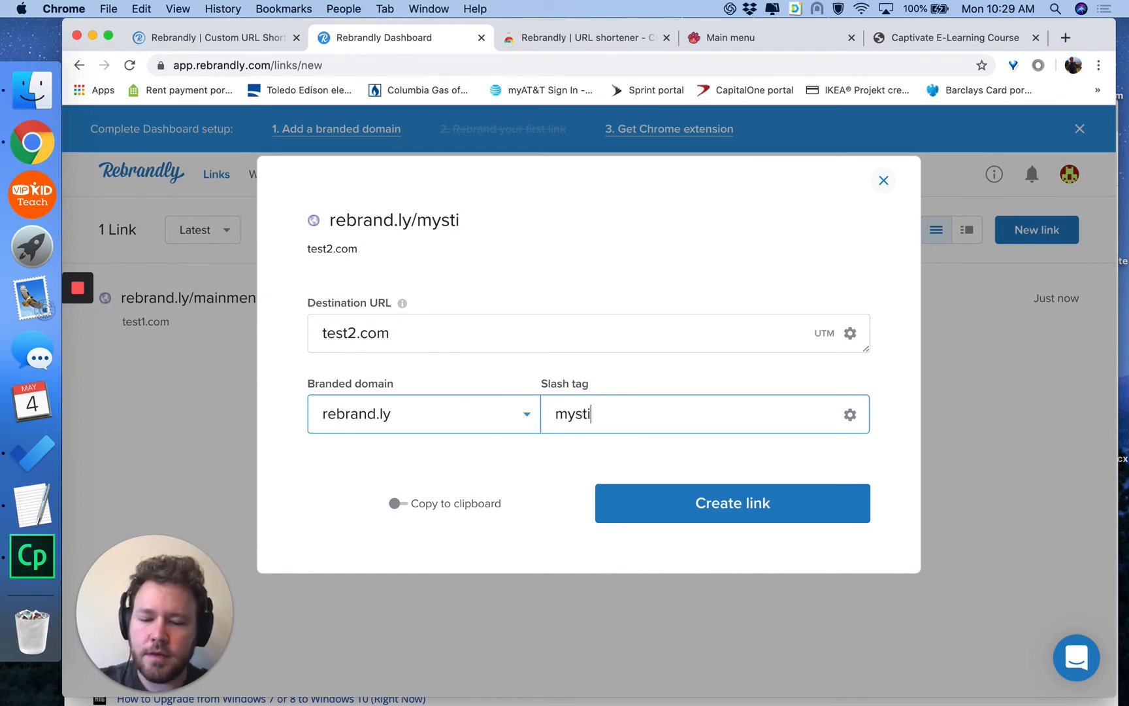
text(v)
key(ctrl+Right)
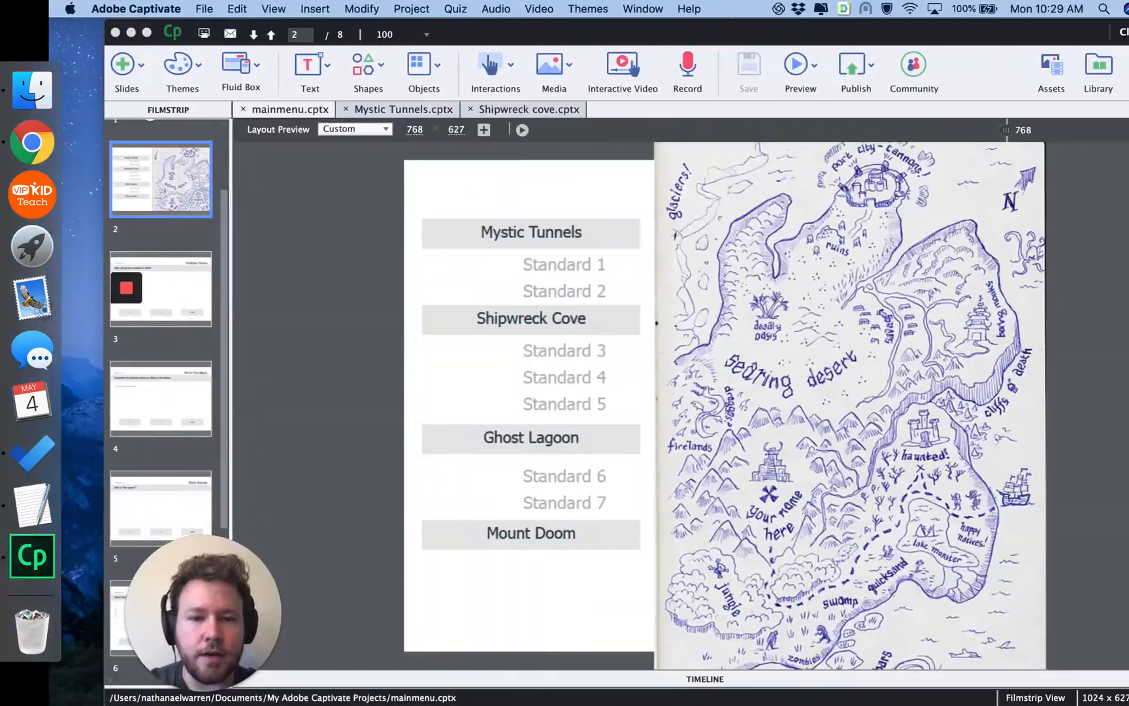
key(ctrl+Left)
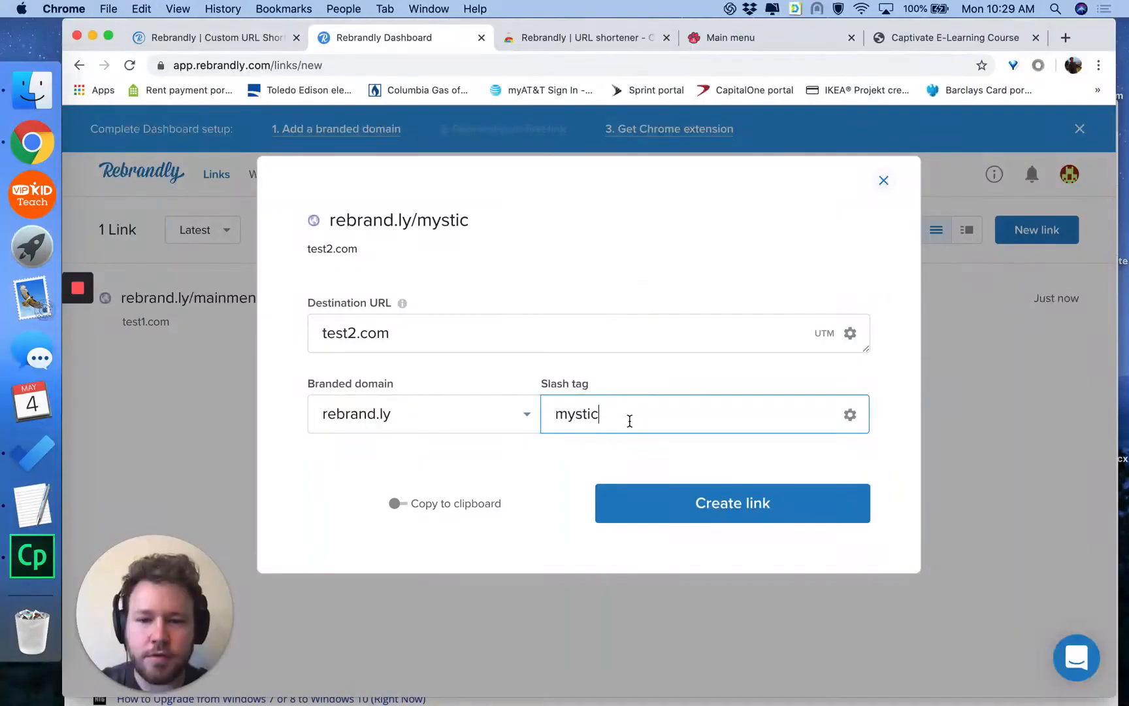
text(tunnels)
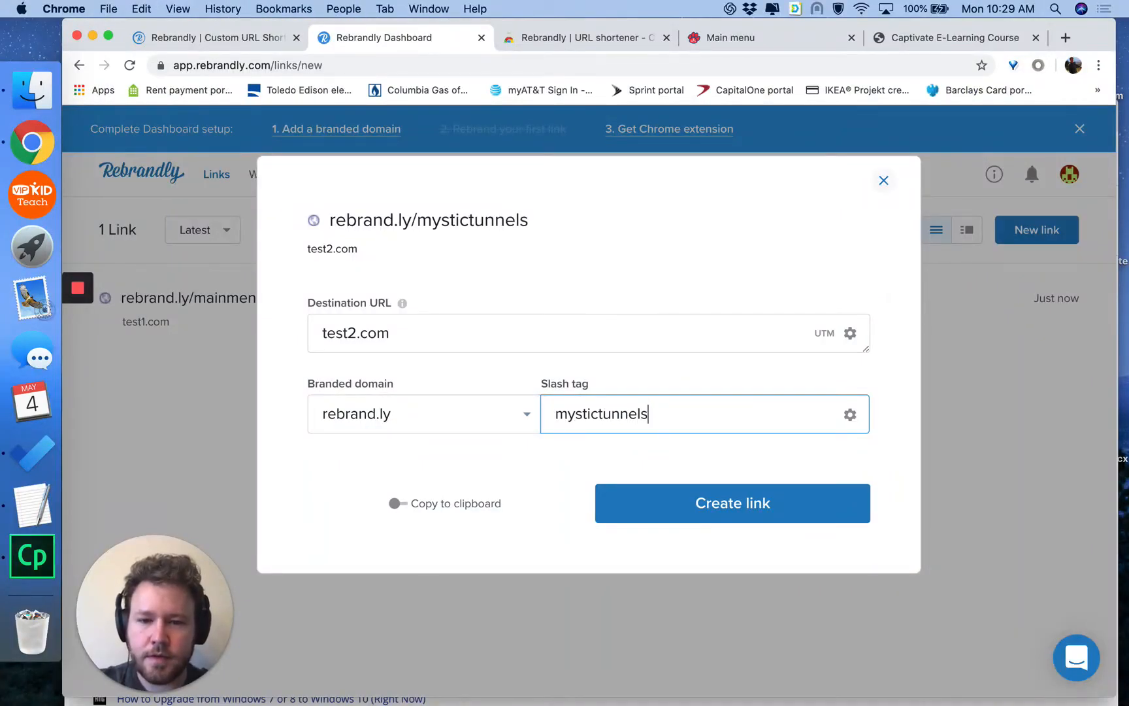
click(657, 517)
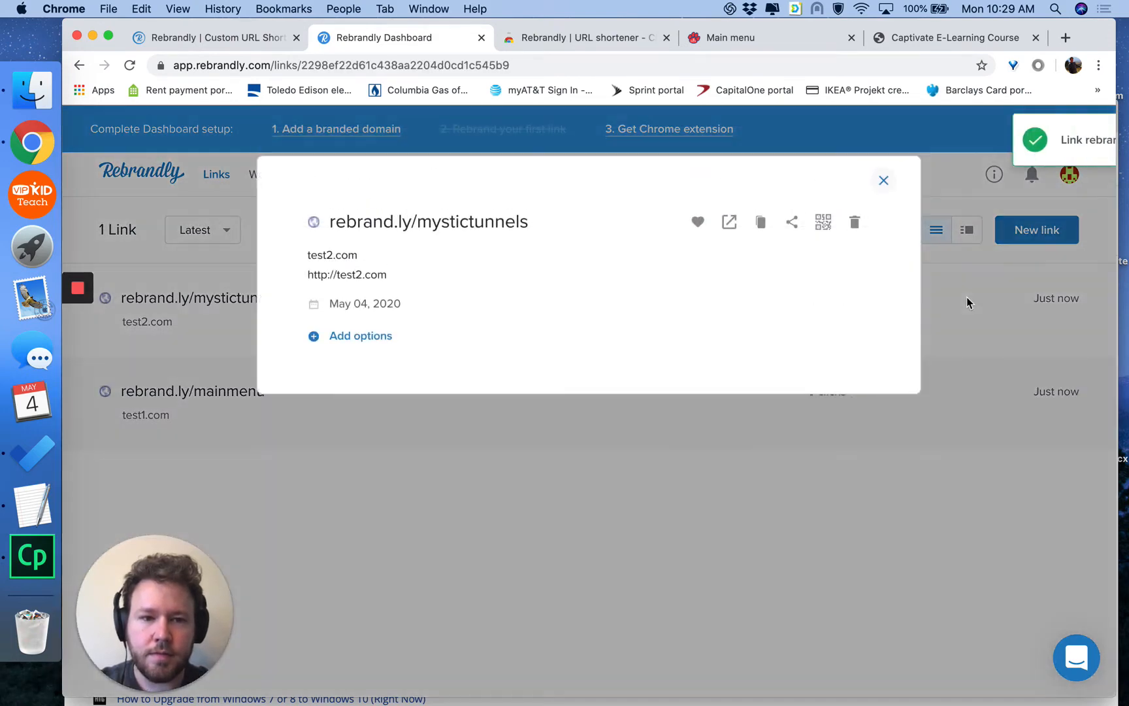
click(883, 182)
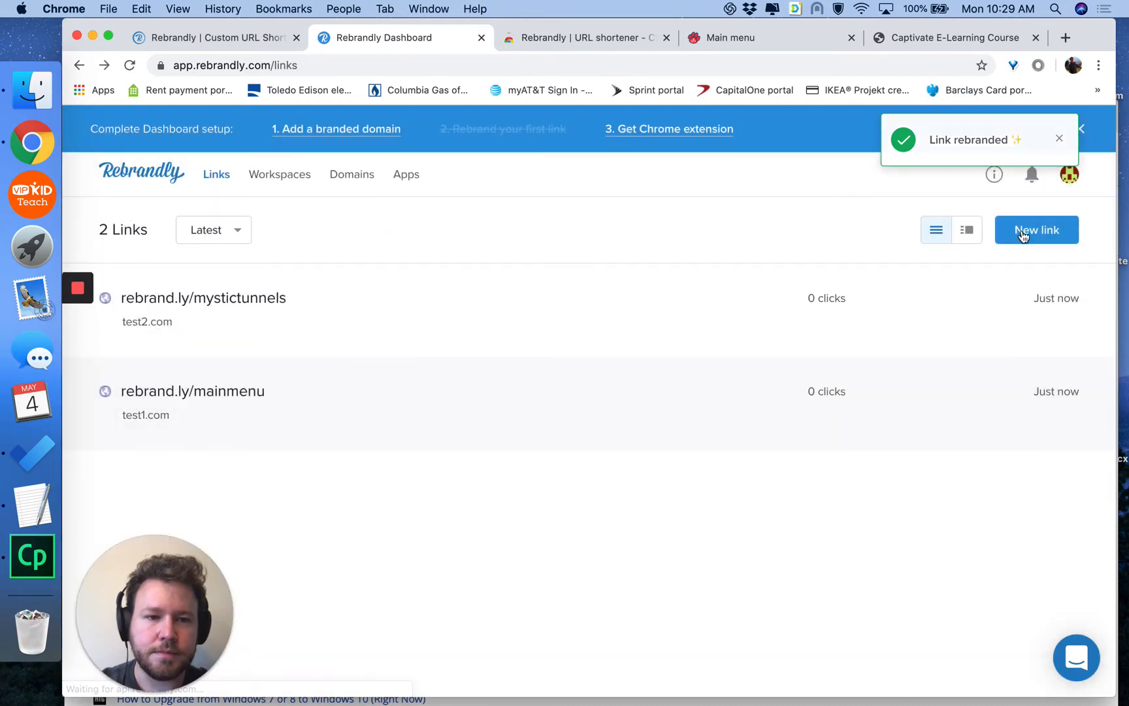
- Create a rebrand.ly link with the destination test3.com and the slash tag shipwreckcove, and close its details
click(1022, 232)
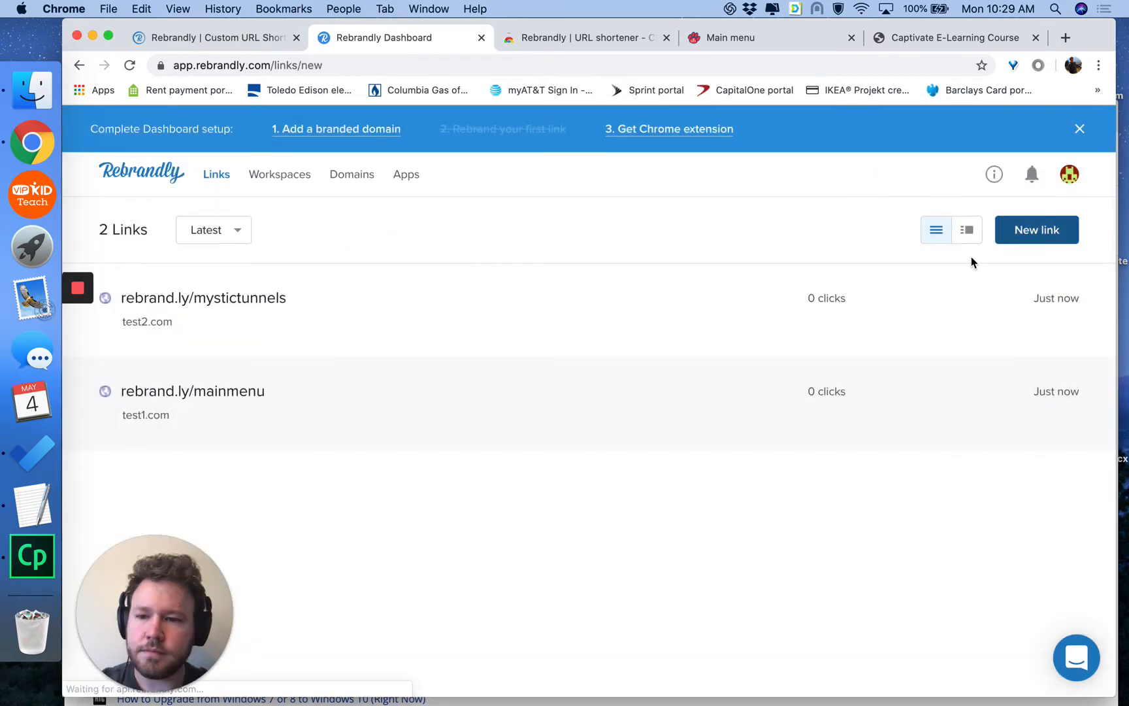
text(test)
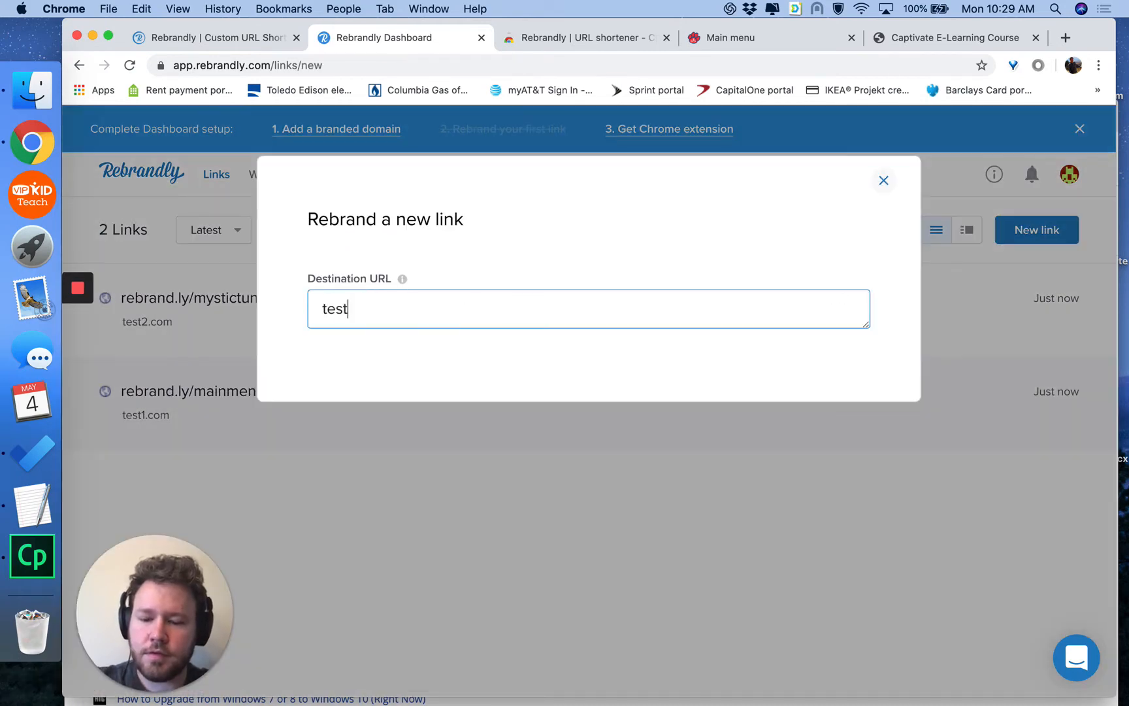
text(3.com)
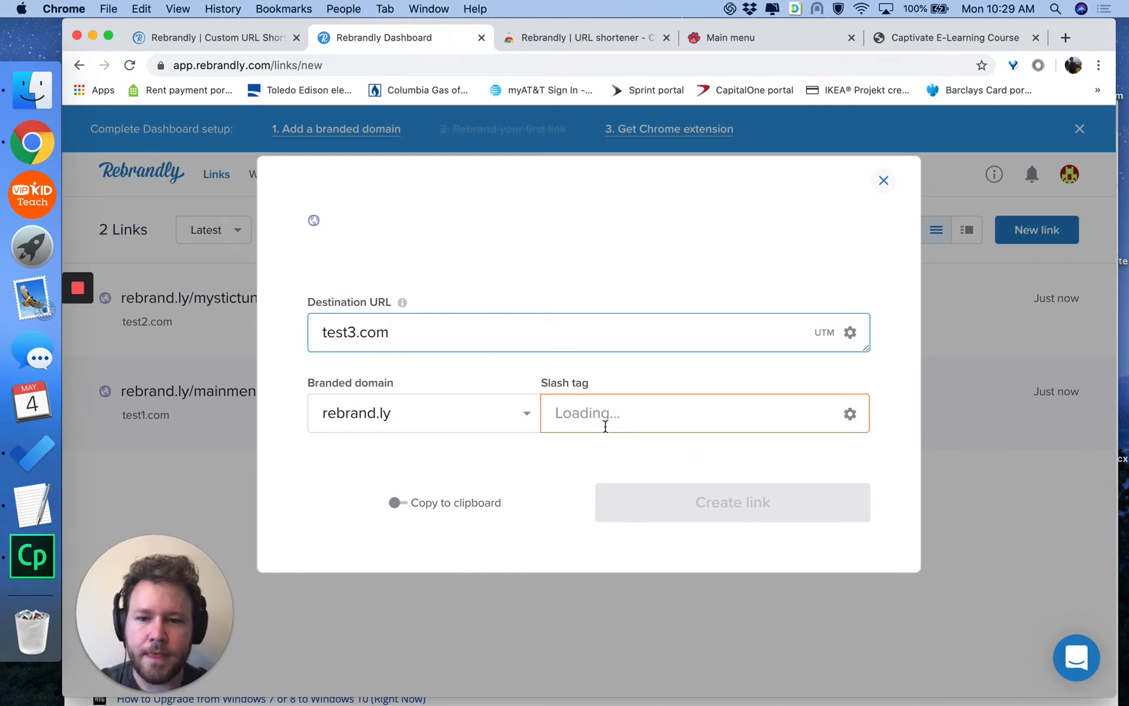
click(608, 415)
drag(608, 413, 512, 416)
text(shi)
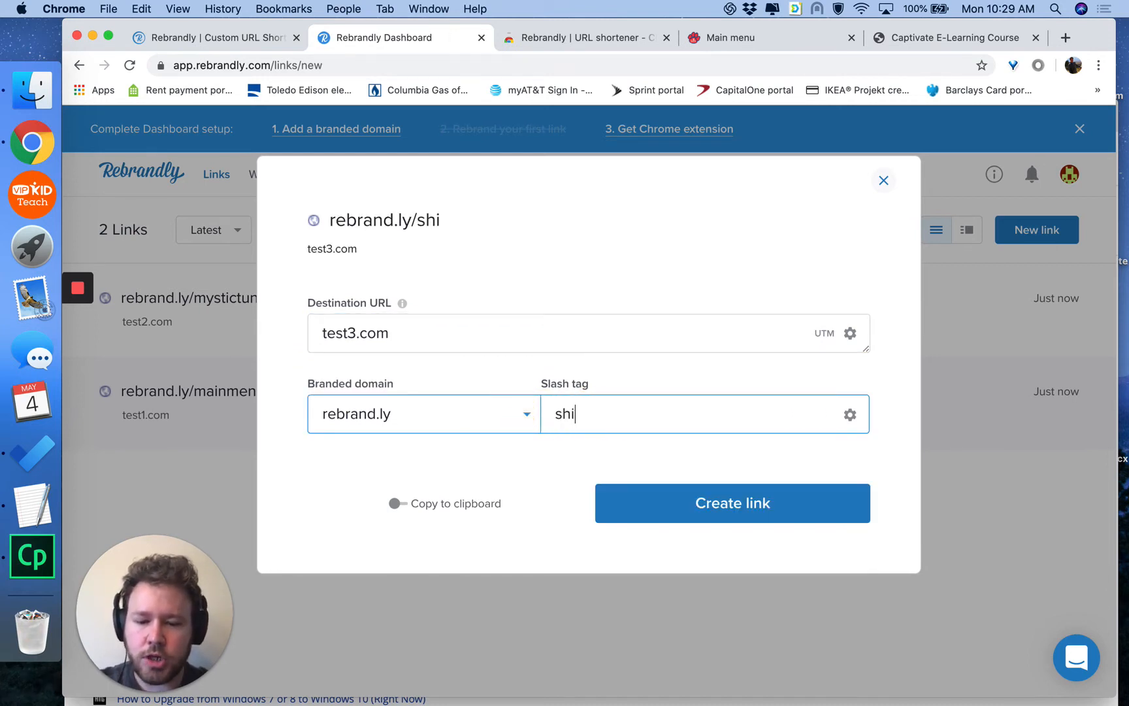
text(pwreckcove)
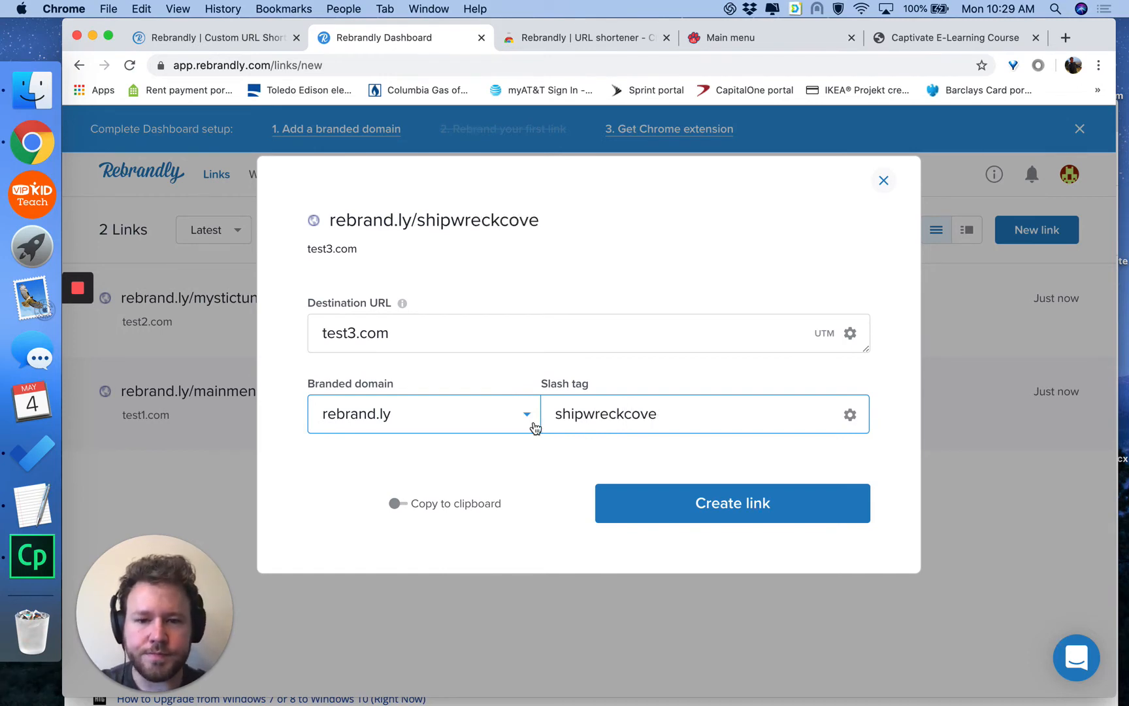
click(667, 513)
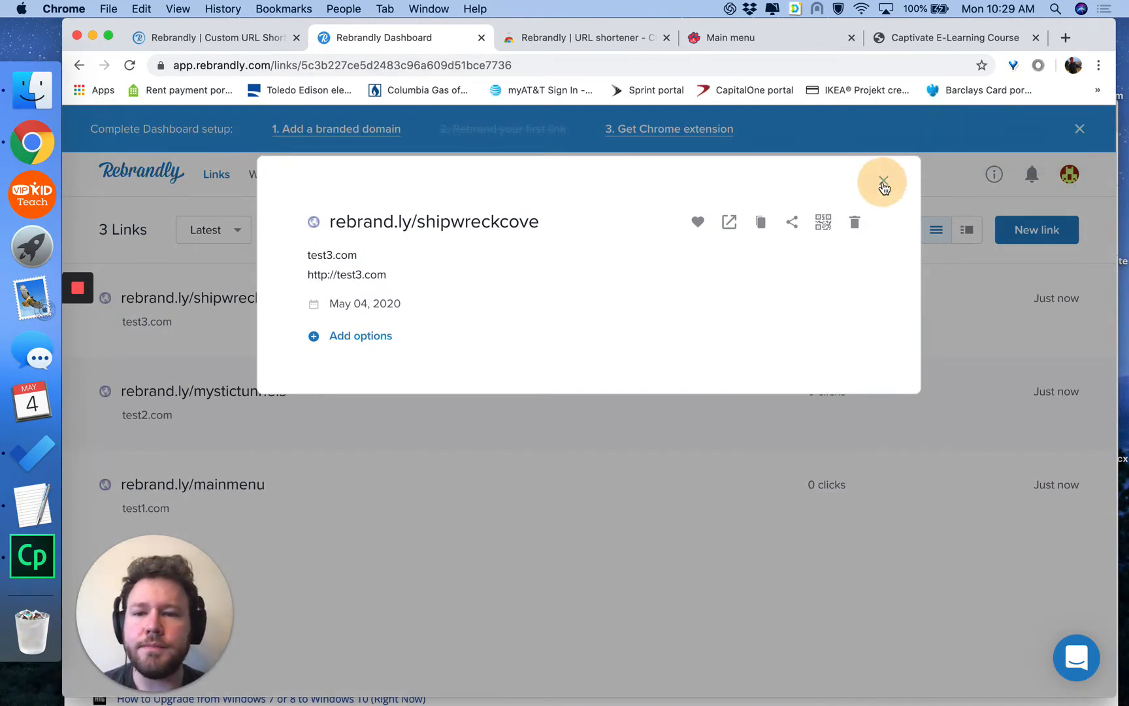
click(882, 184)
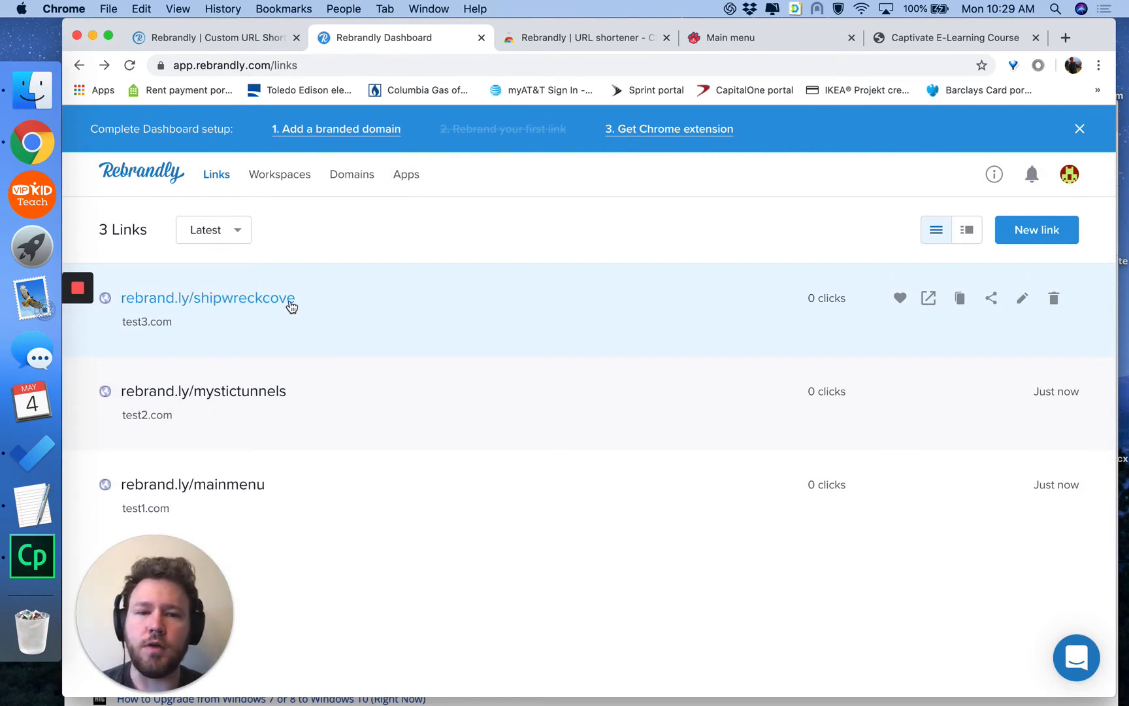
- Copy the rebrand.ly/mainmenu short link and switch to the mainmenu project in Adobe Captivate
click(960, 302)
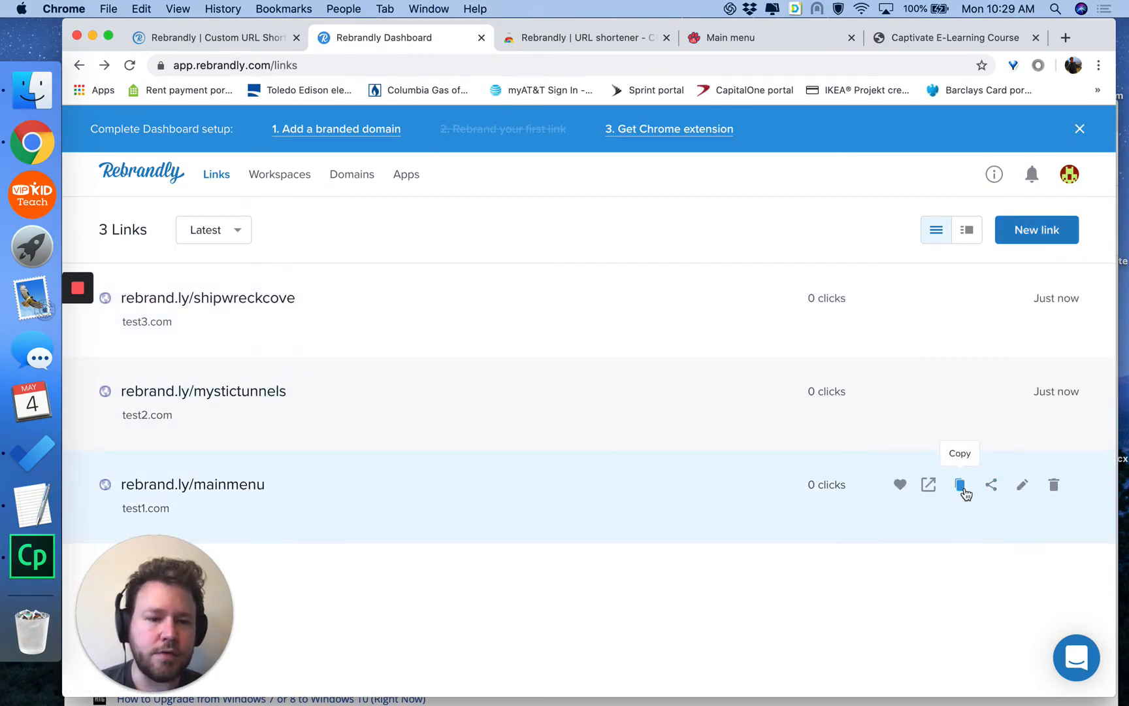
click(963, 491)
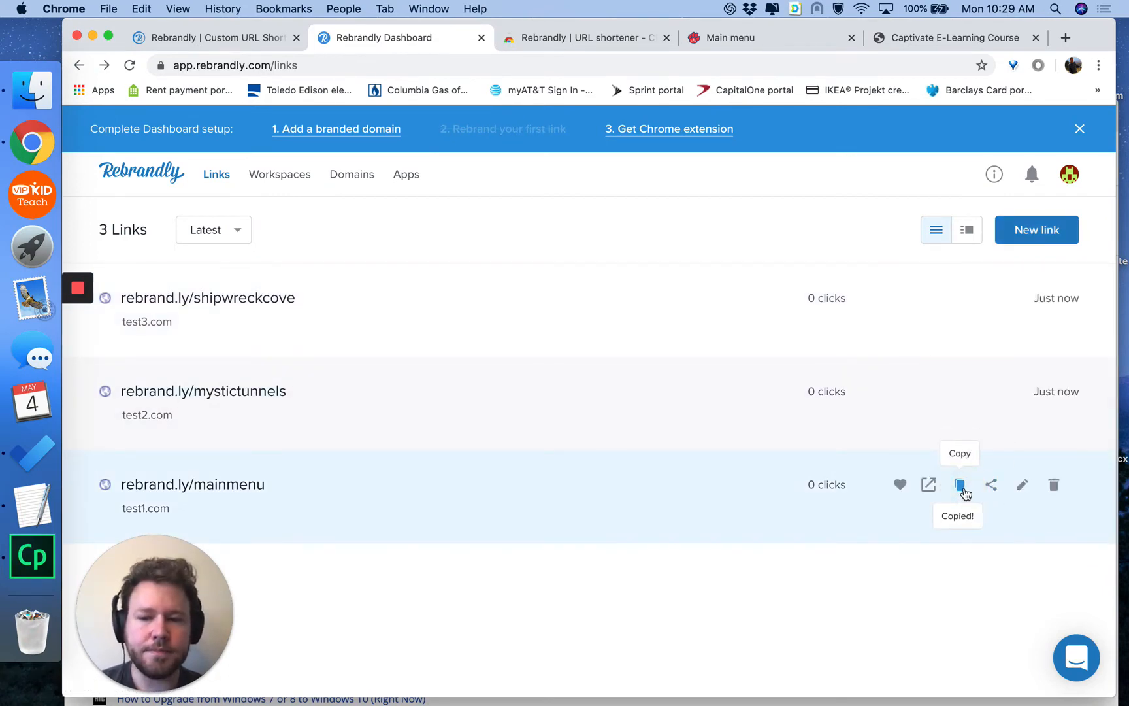
key(ctrl+Right)
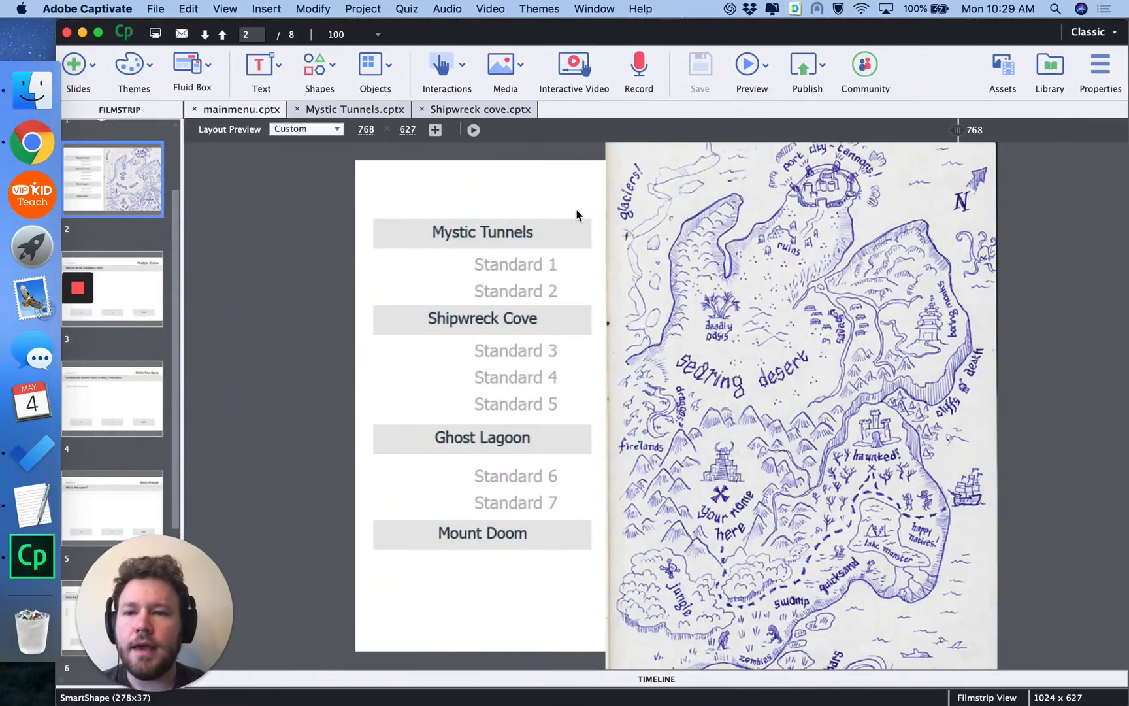
- Make the Mystic Tunnels shape on the menu slide a button and set its success action to Open URL or file
click(468, 233)
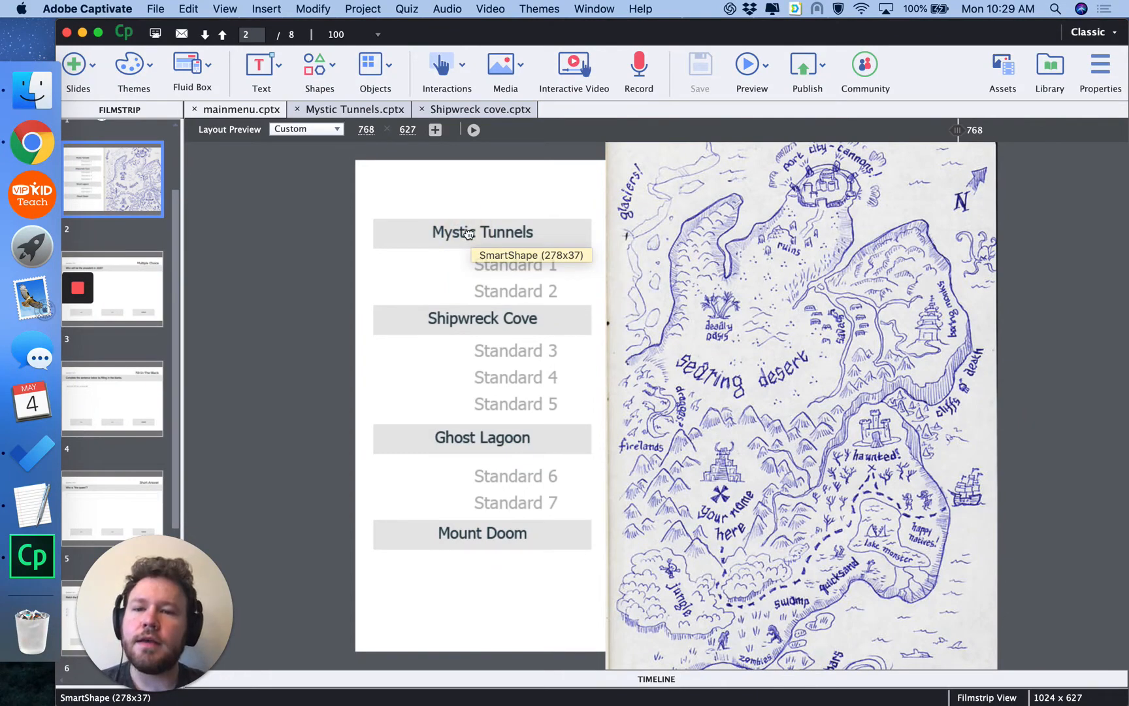
click(529, 238)
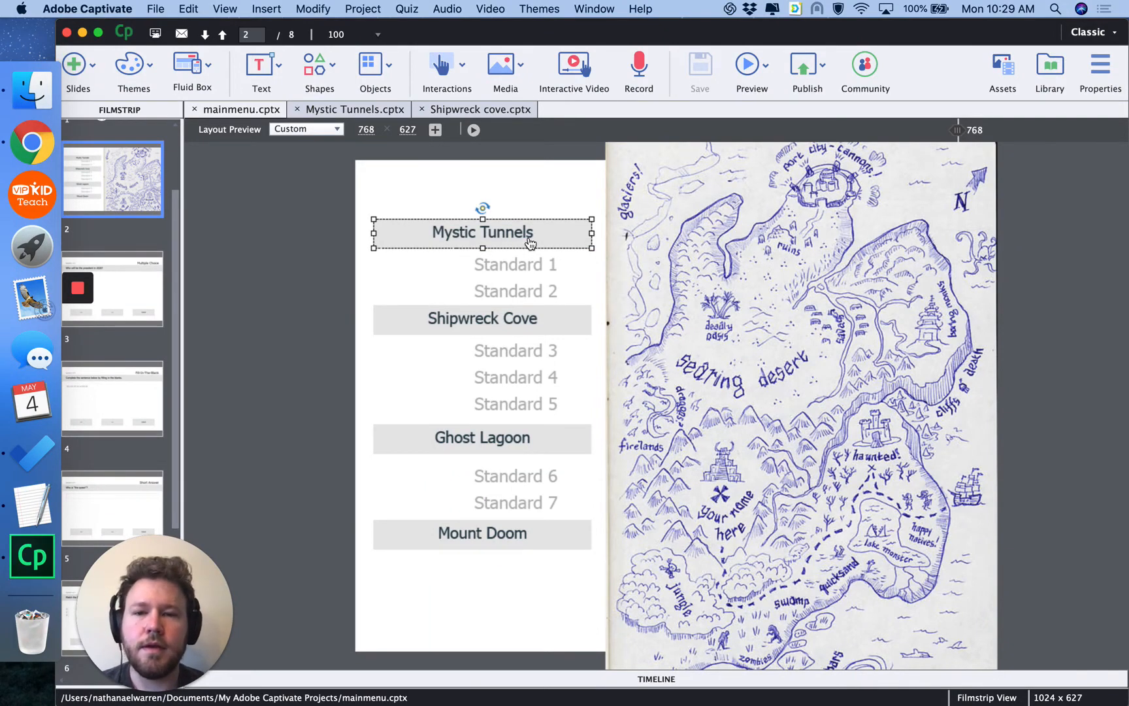
click(1102, 68)
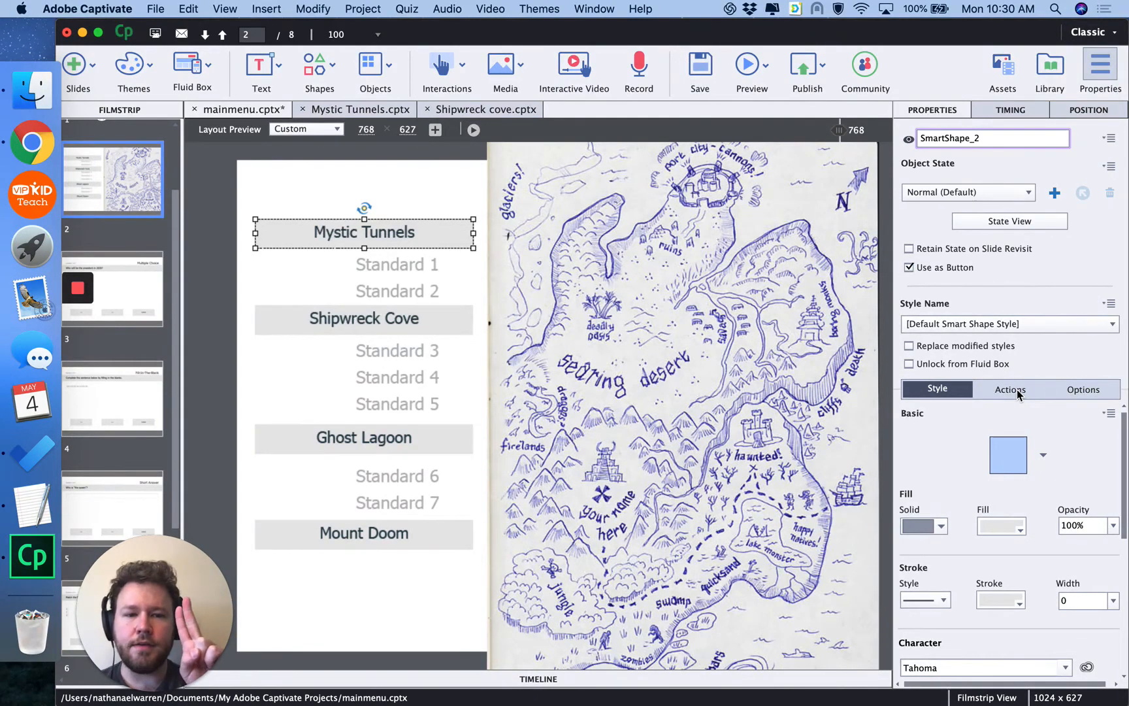
click(1016, 390)
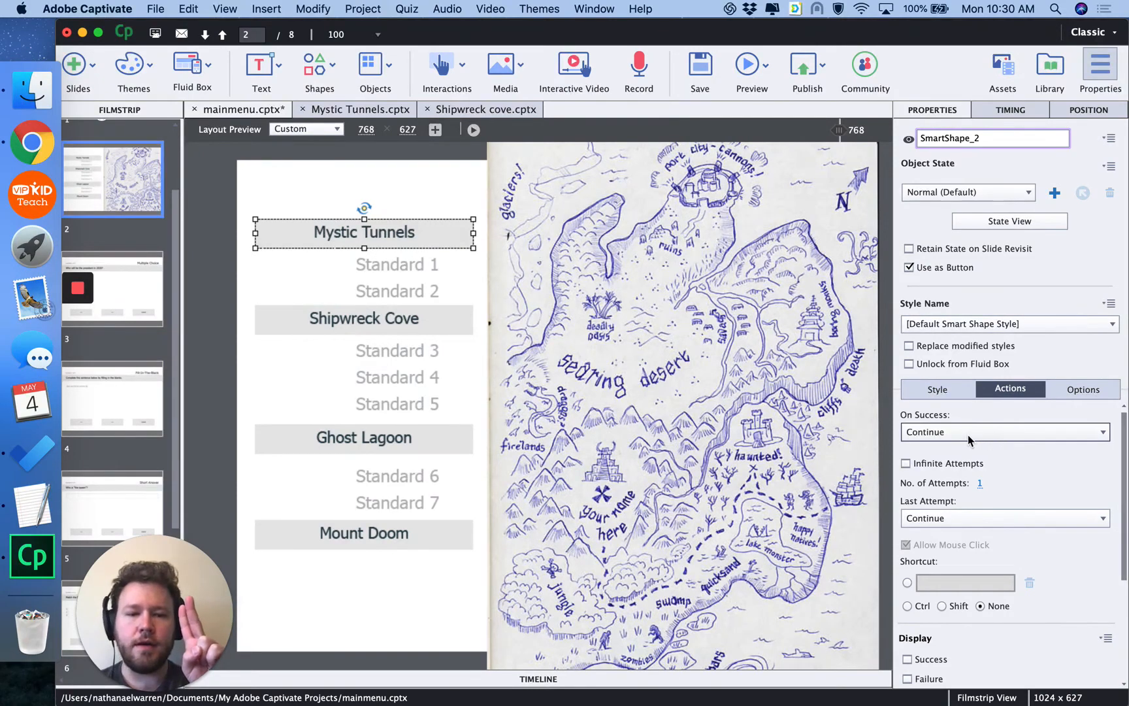
click(933, 432)
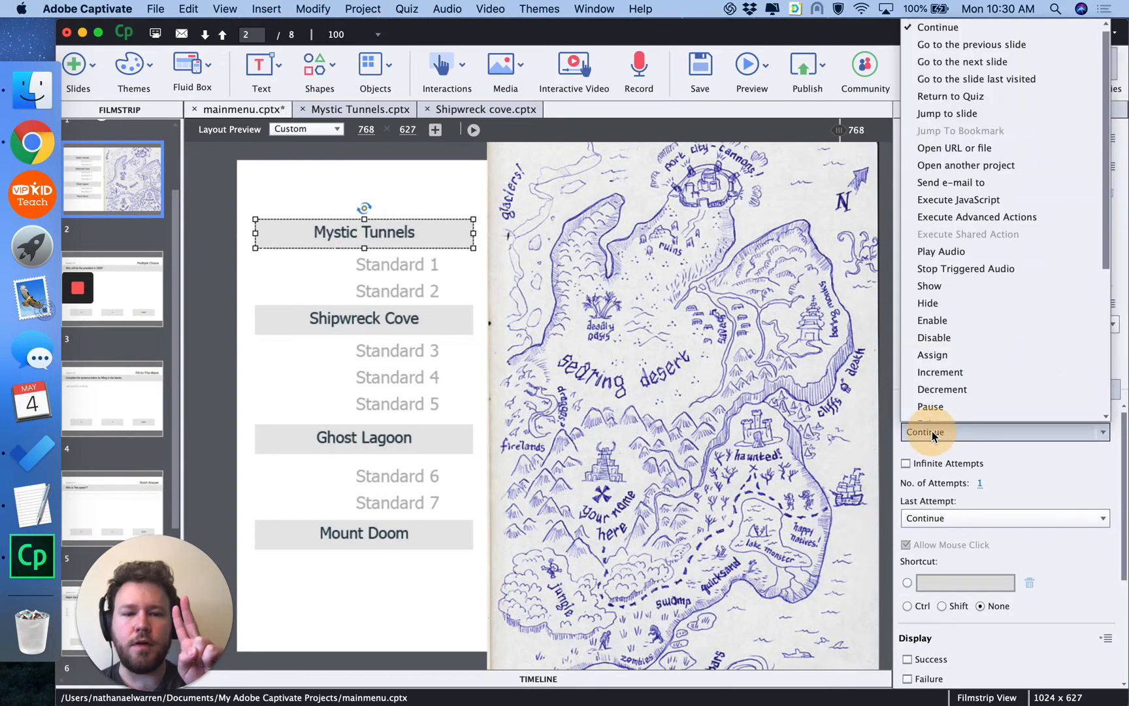
click(938, 150)
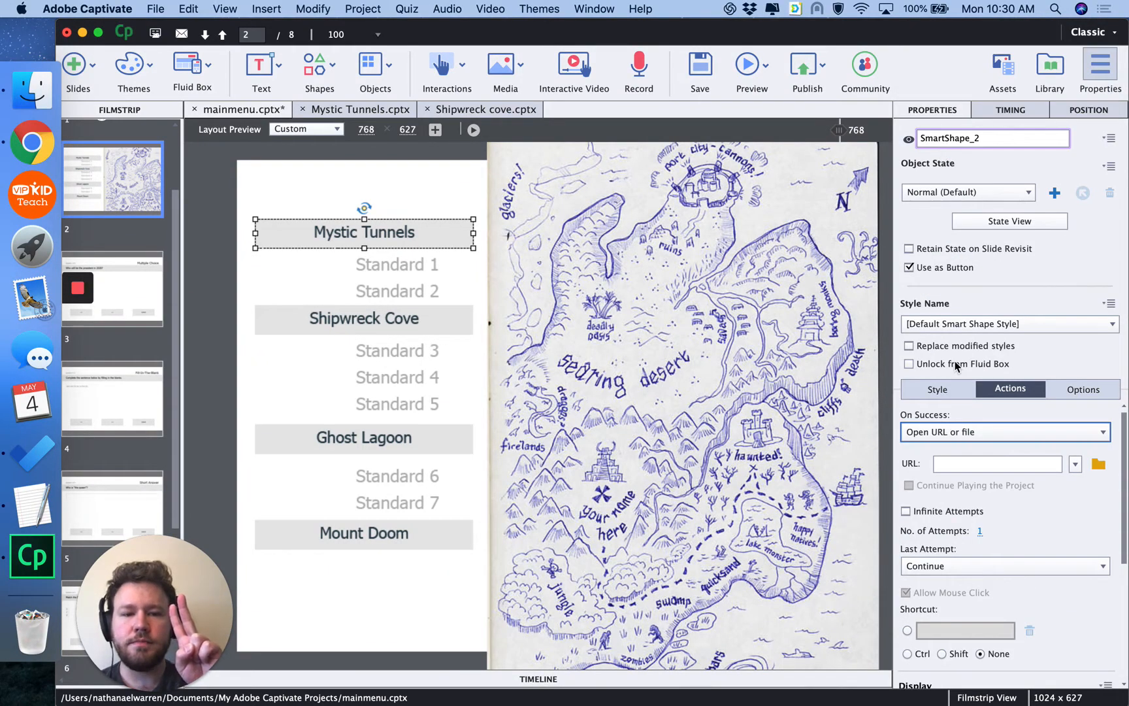
- Copy the mystictunnels short link from Rebrandly and paste it as the Mystic Tunnels button's URL in Captivate
key(ctrl+Left)
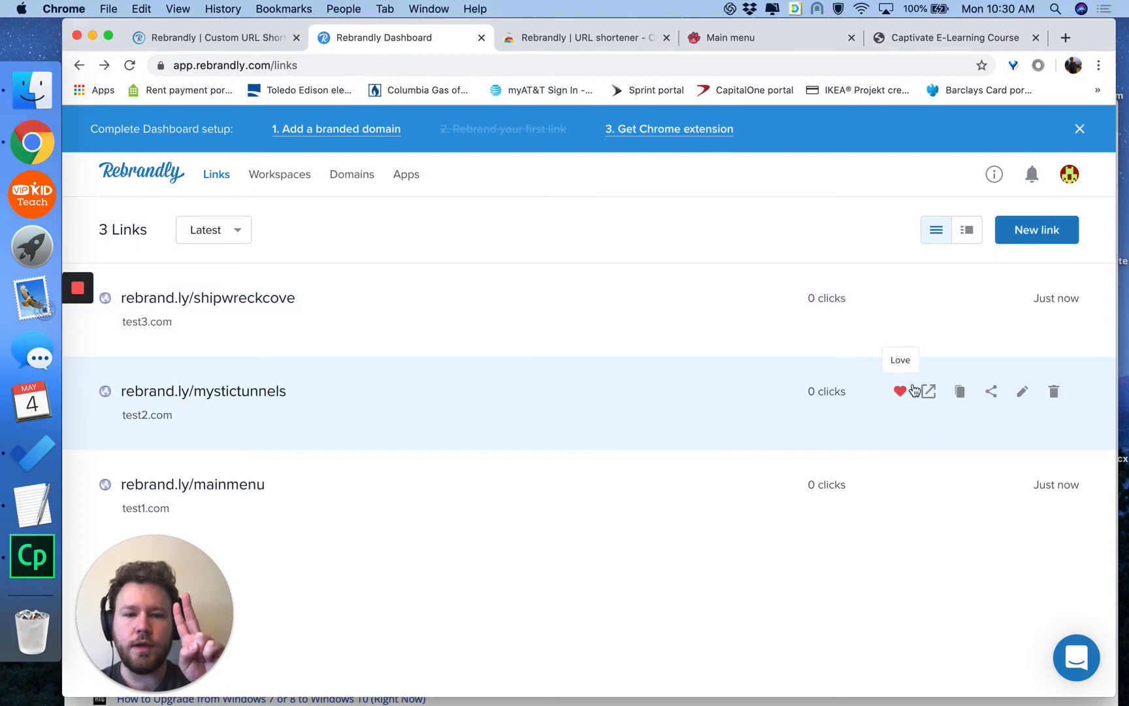
click(959, 392)
key(ctrl+Right)
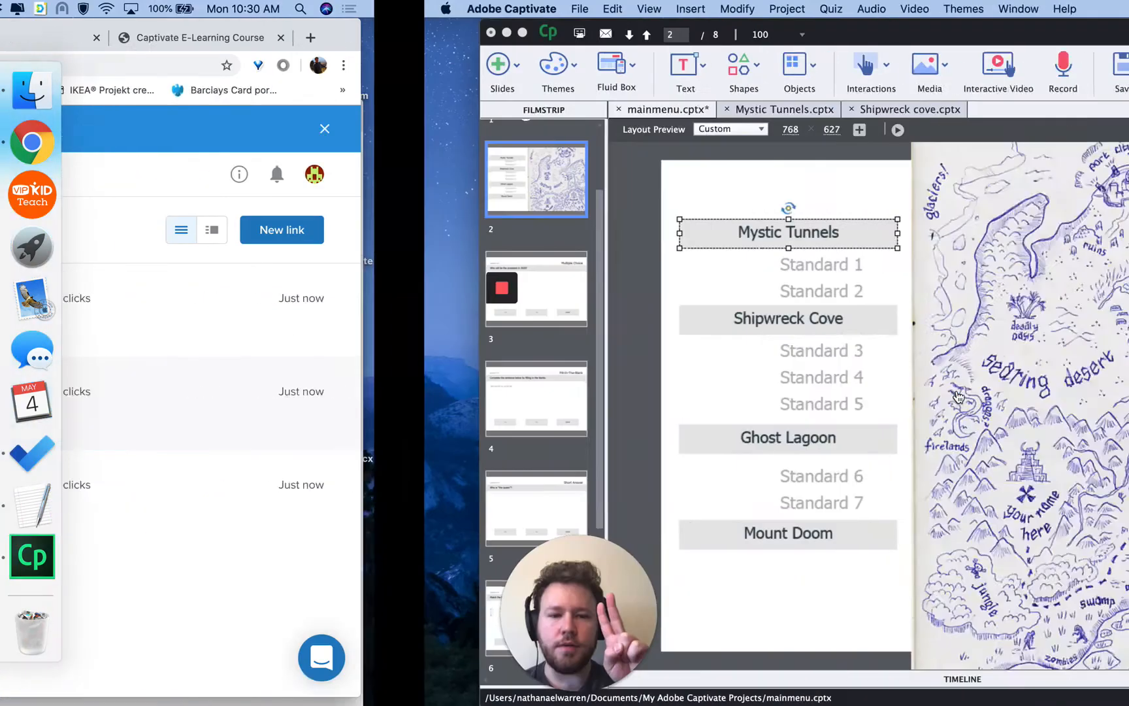
click(963, 466)
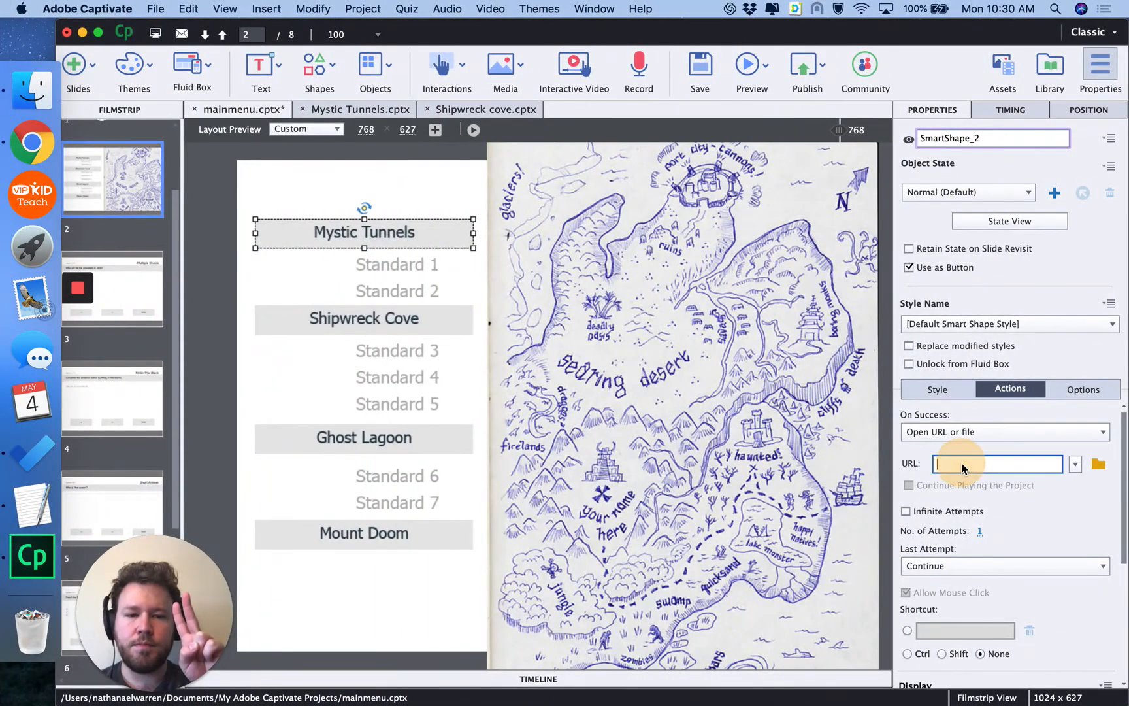
key(super+v)
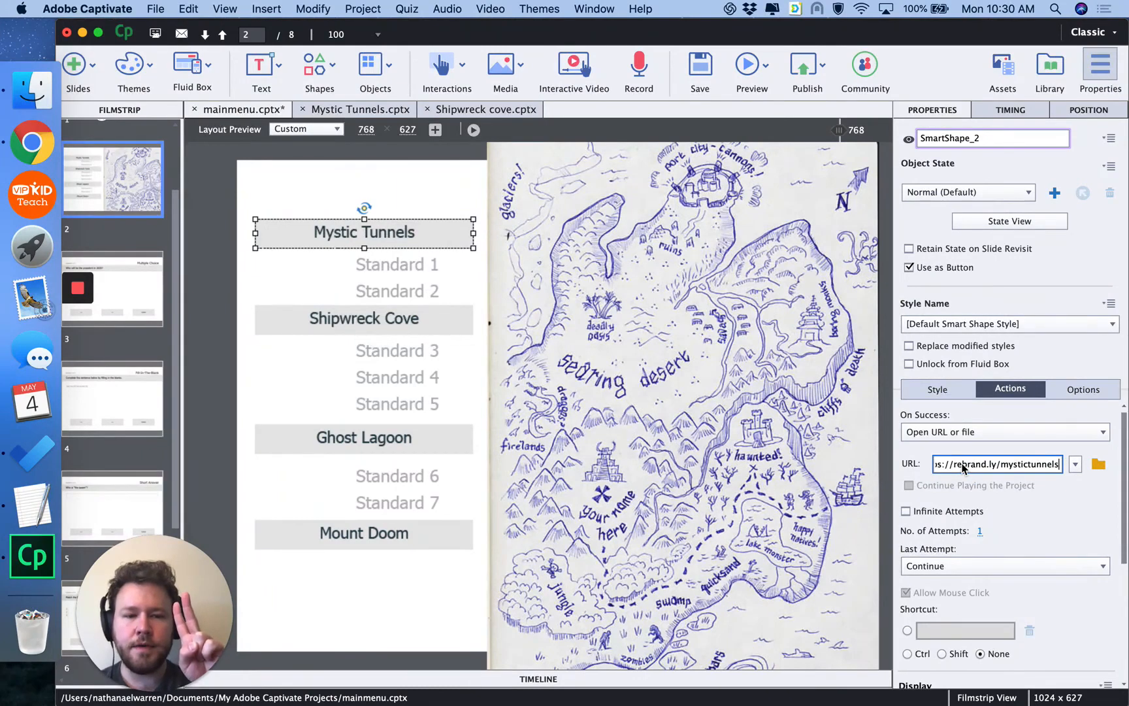
- Allow infinite attempts on the Mystic Tunnels button and set its URL to open in the Parent window
click(906, 511)
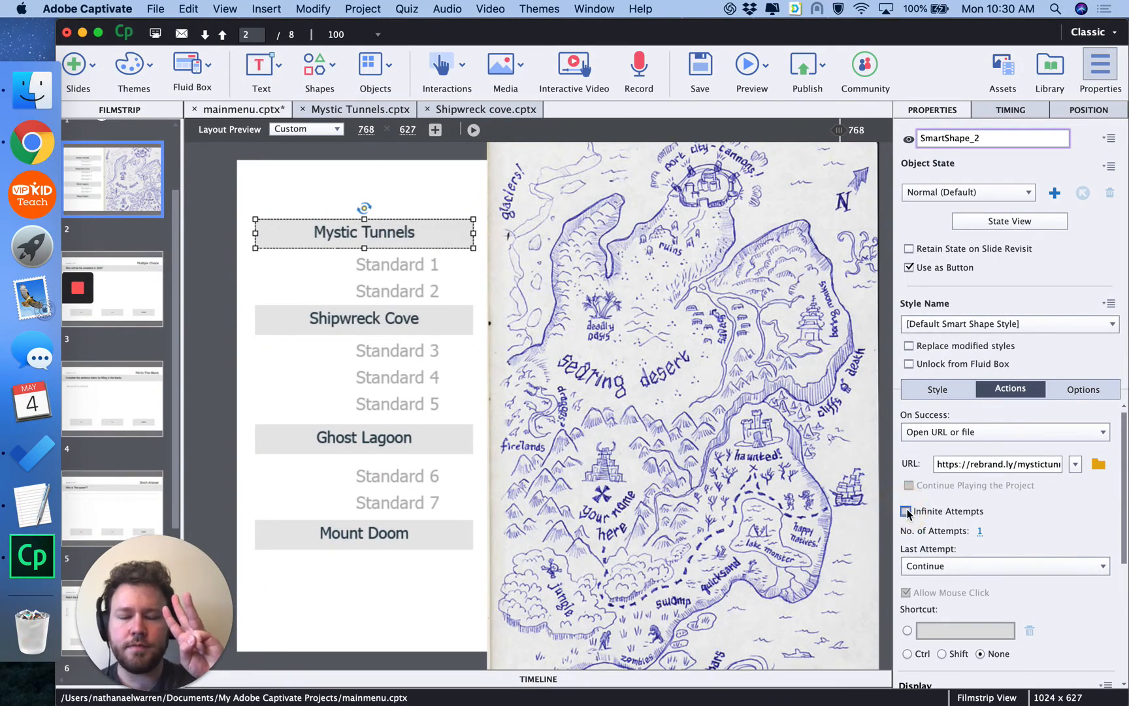
click(1075, 465)
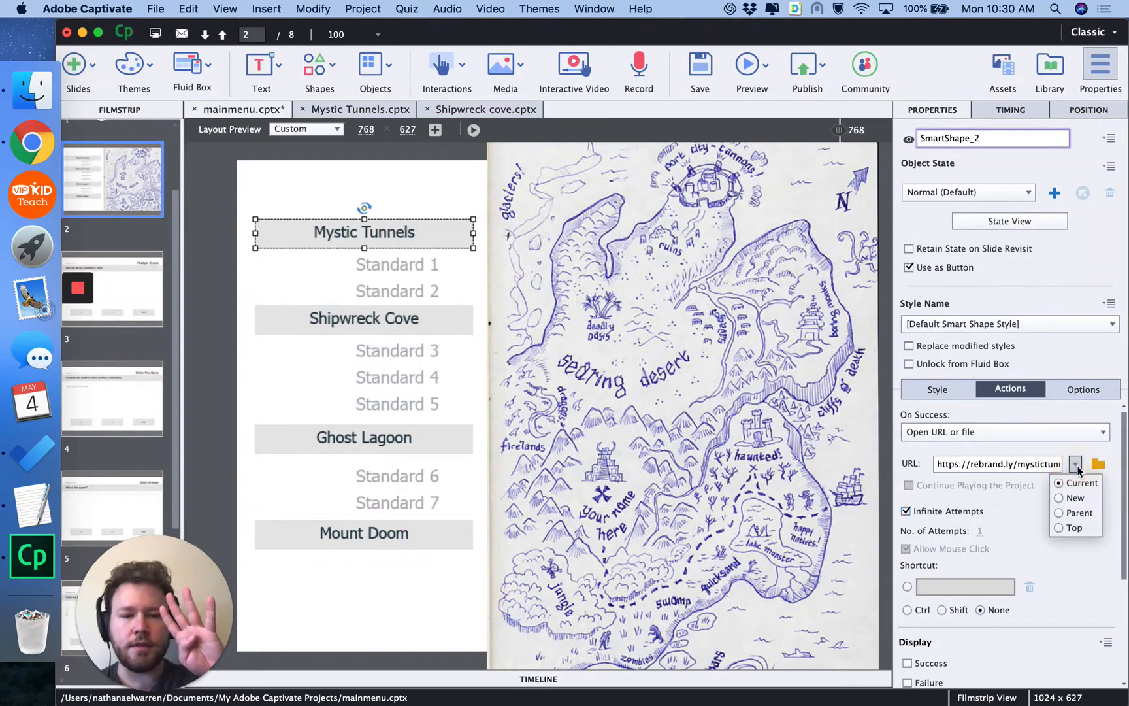
click(1059, 514)
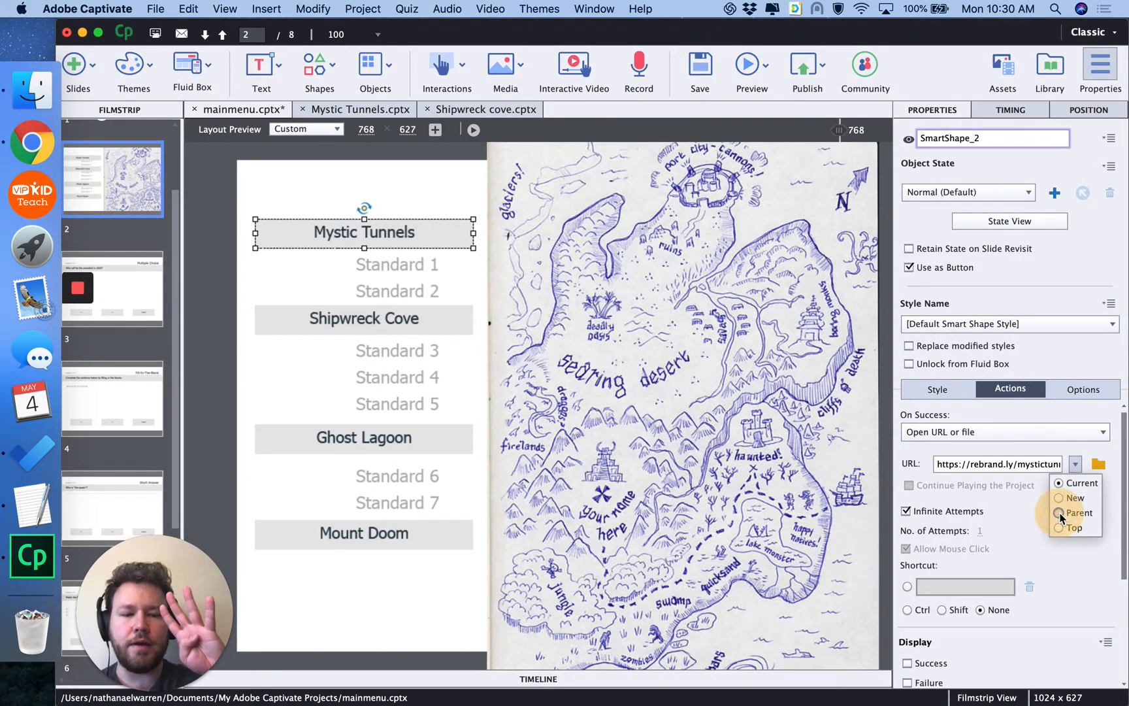
click(1074, 466)
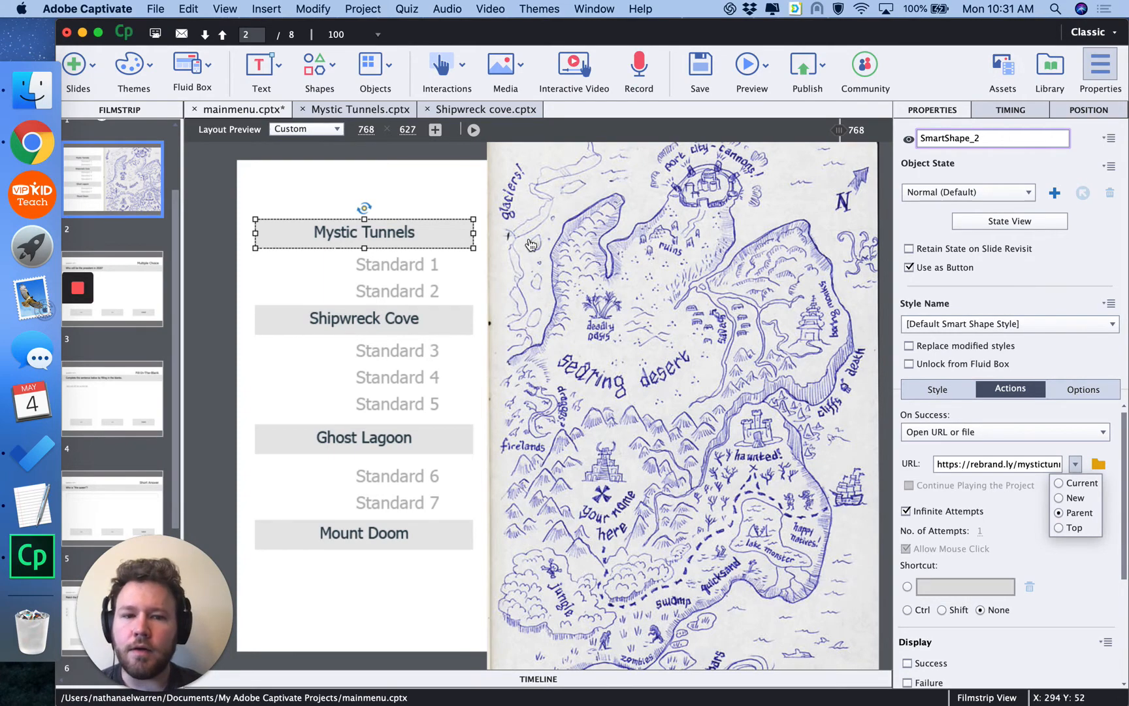
click(1073, 463)
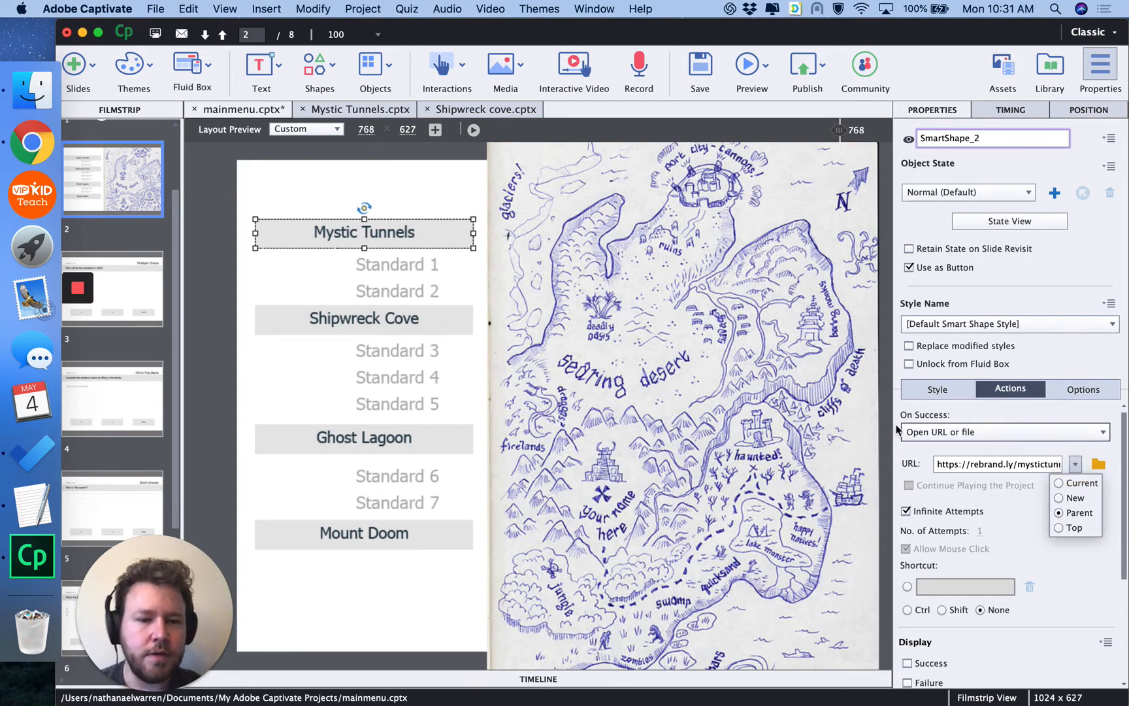
click(911, 463)
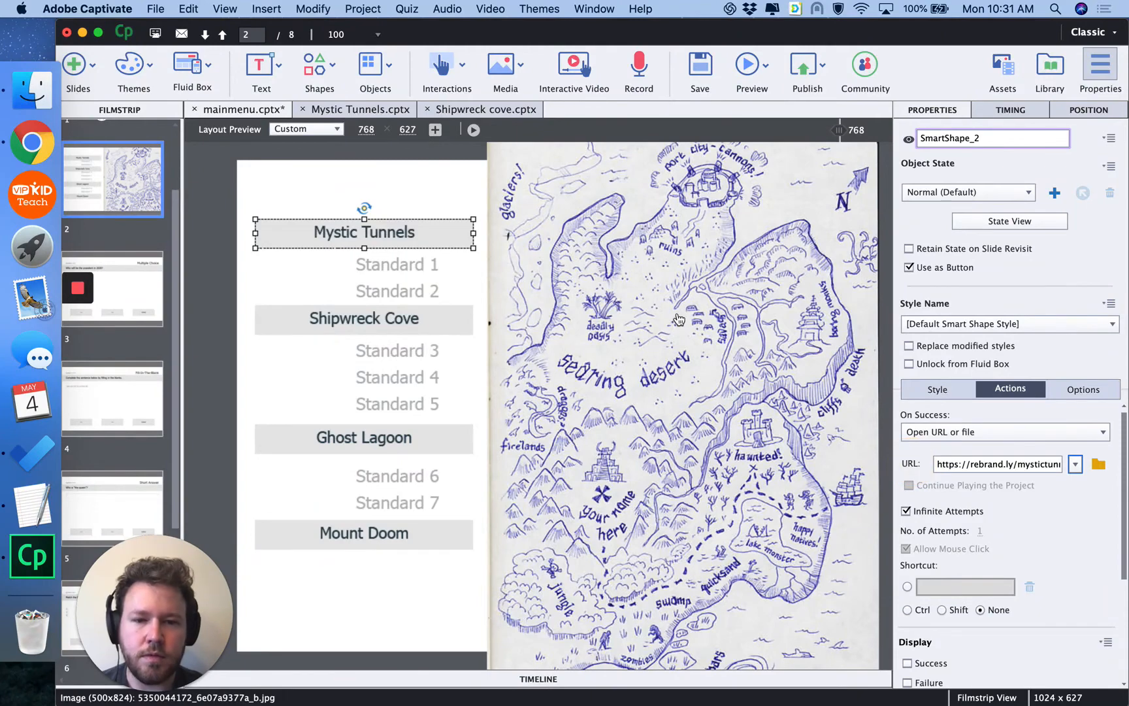
- Make the Shipwreck Cove shape a button and set its success action to Open URL or file
click(315, 320)
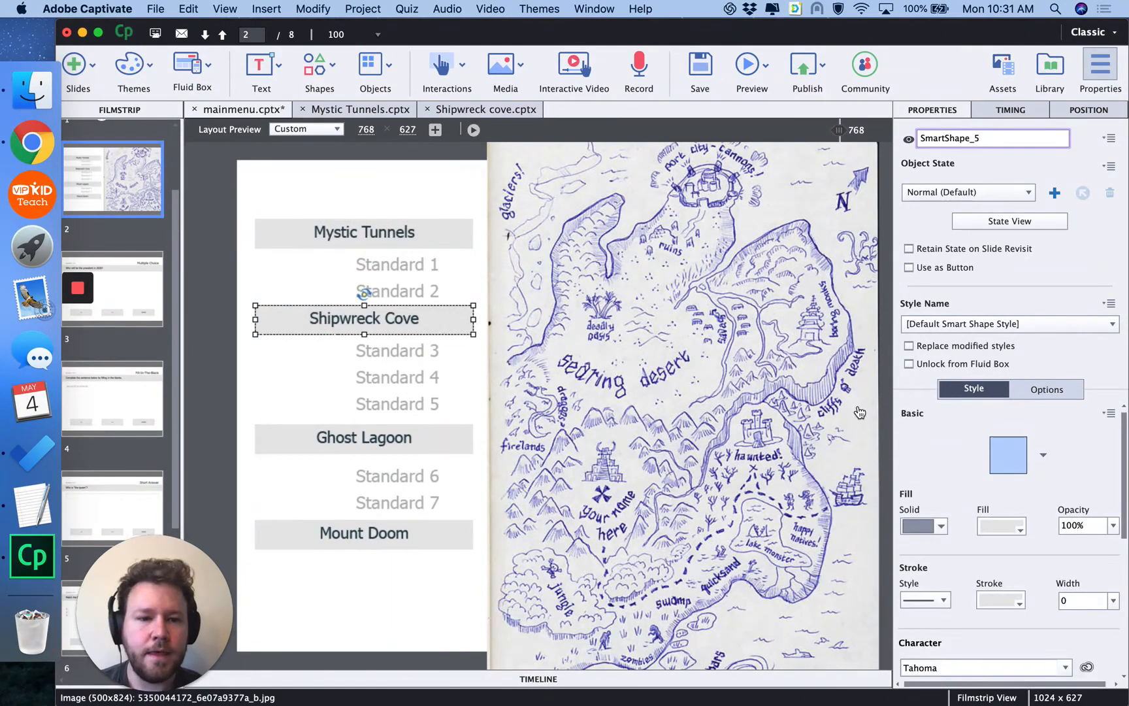
click(907, 268)
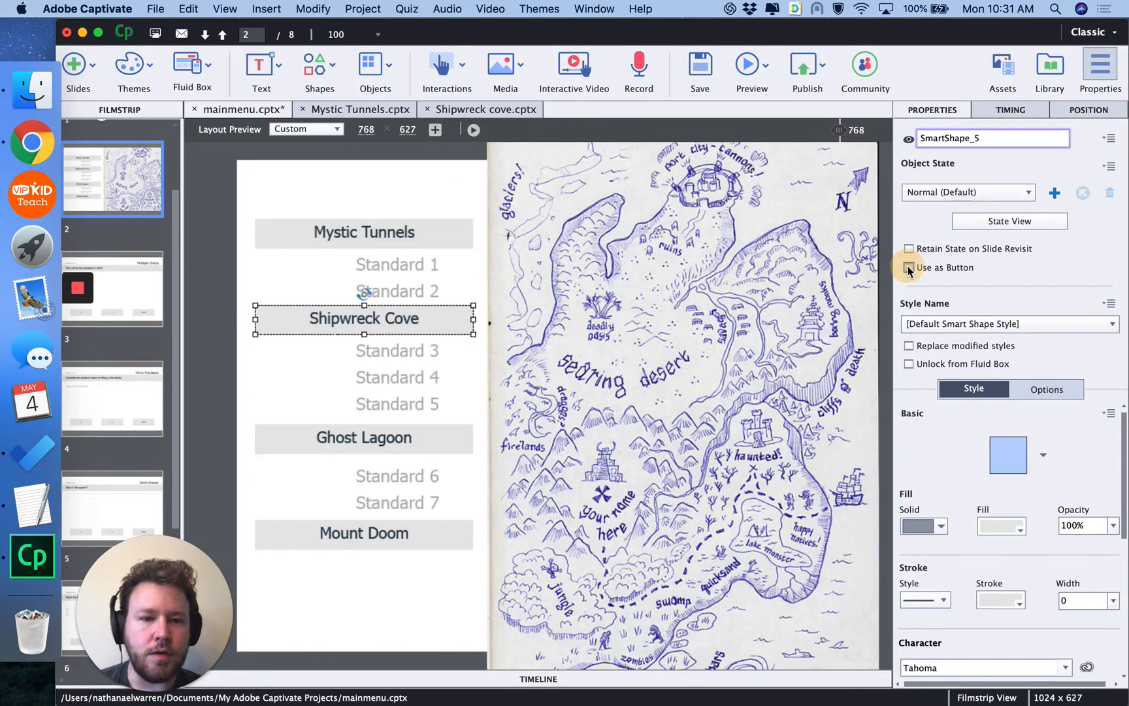
click(1015, 390)
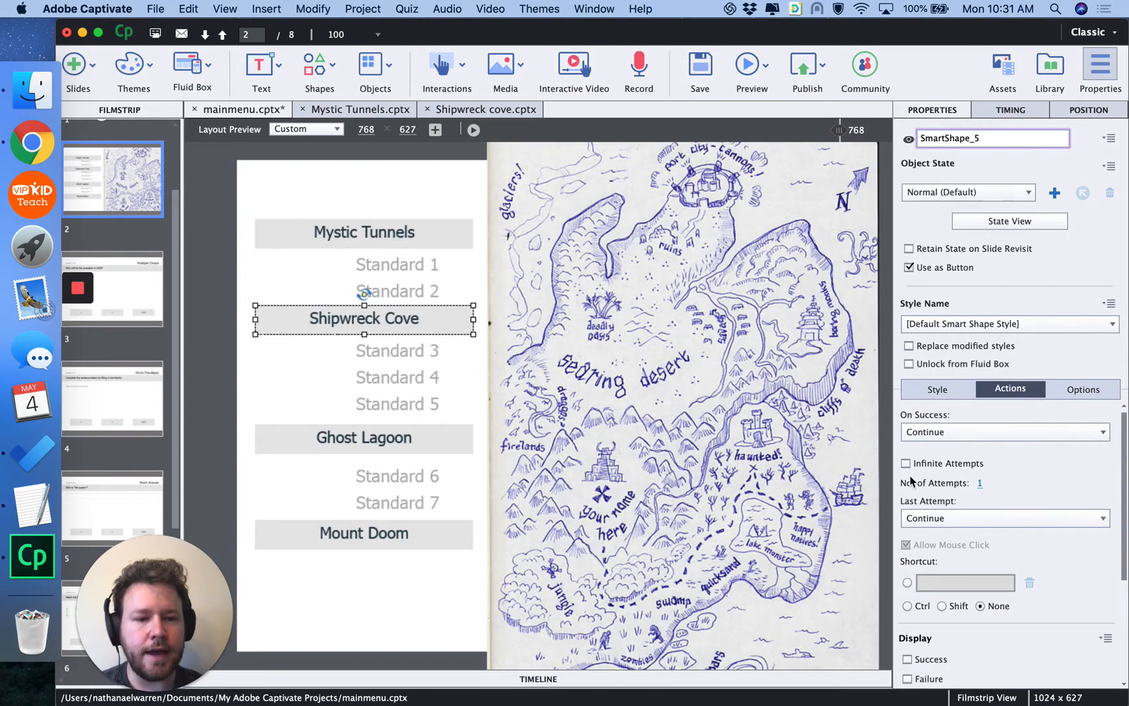
click(930, 433)
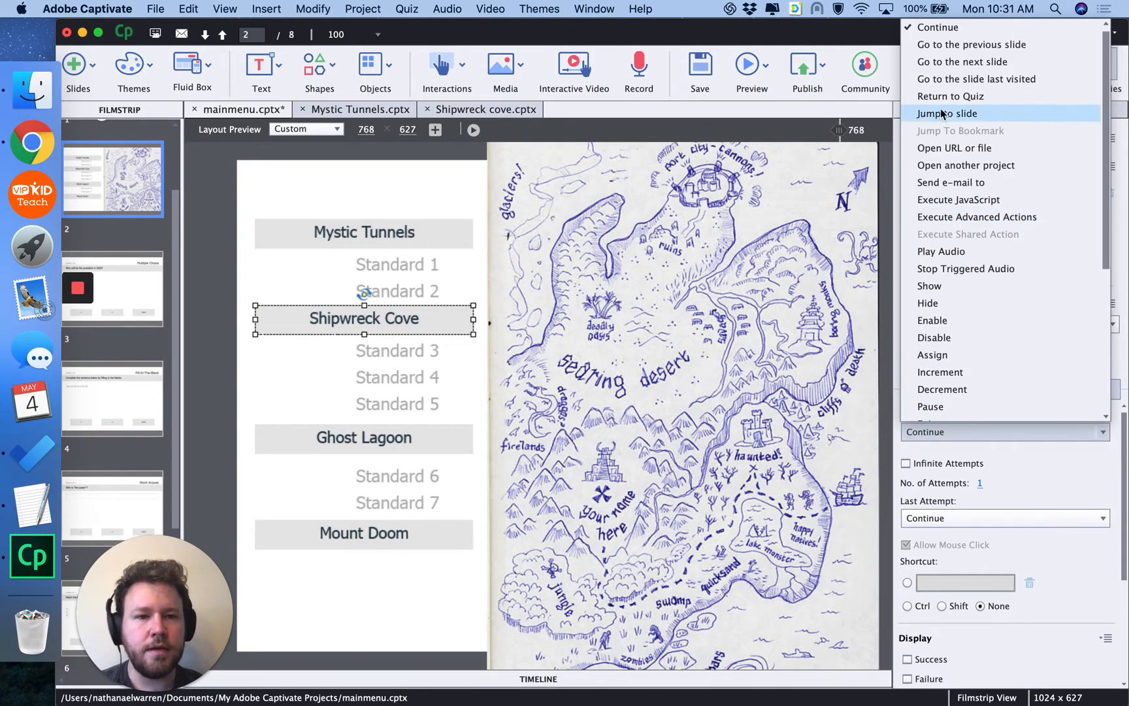
click(930, 148)
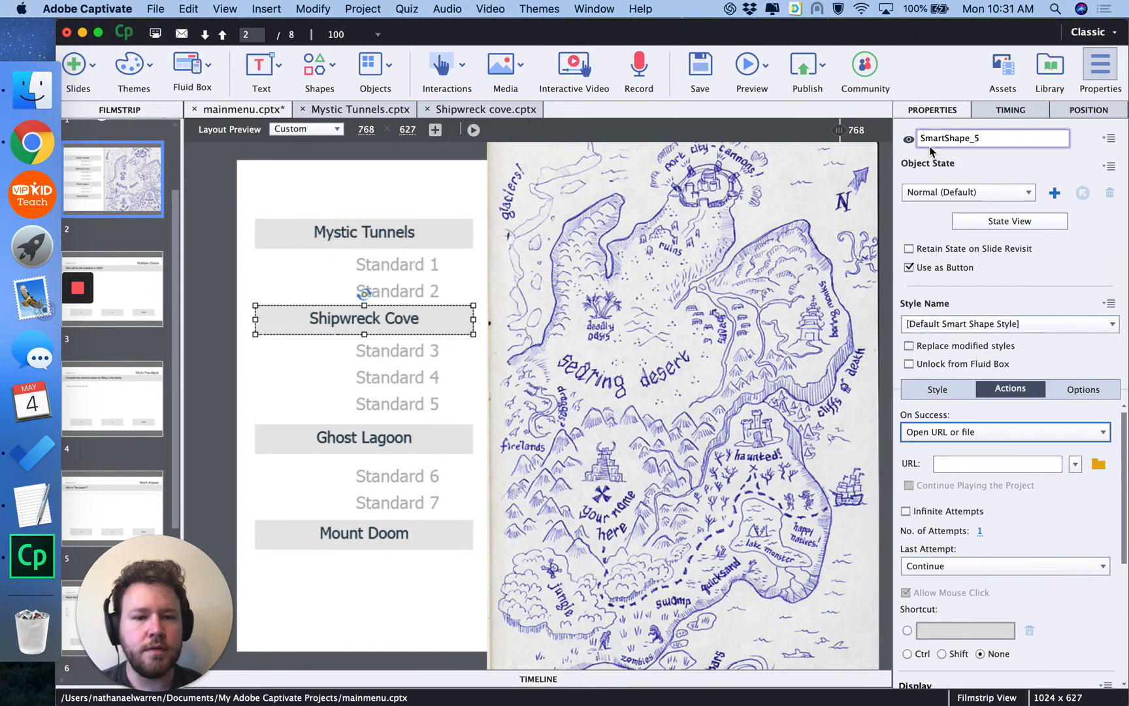
- Copy the shipwreckcove short link from Rebrandly and paste it as the Shipwreck Cove button's URL in Captivate
key(ctrl+Left)
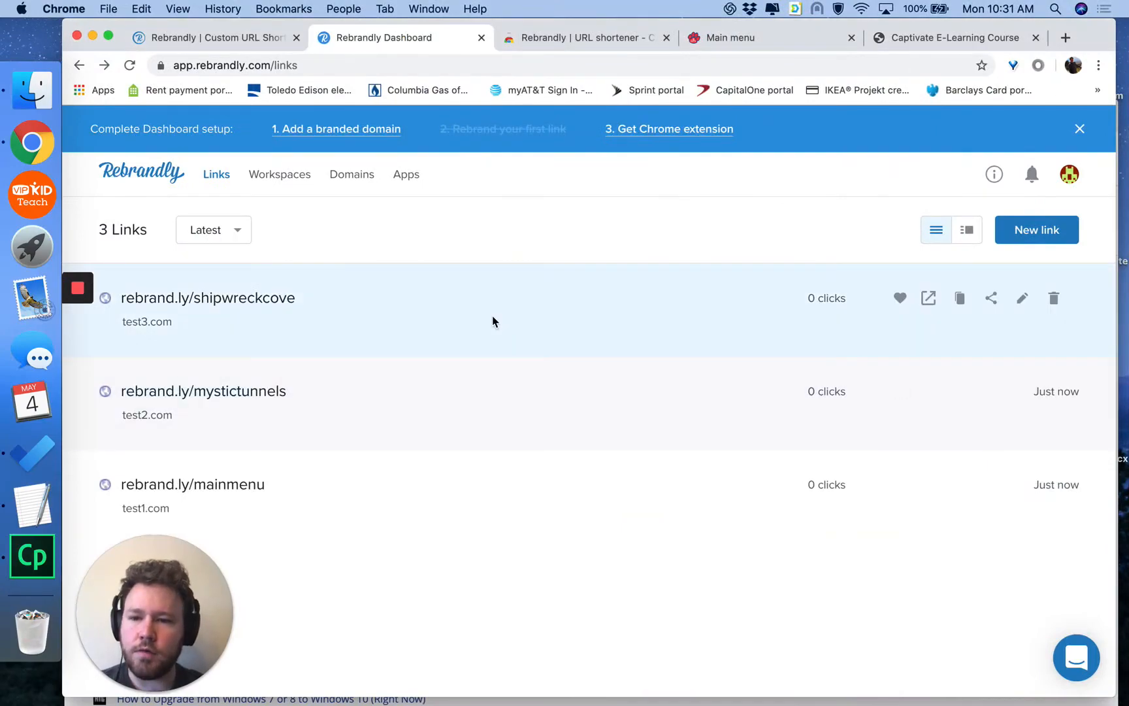
click(960, 299)
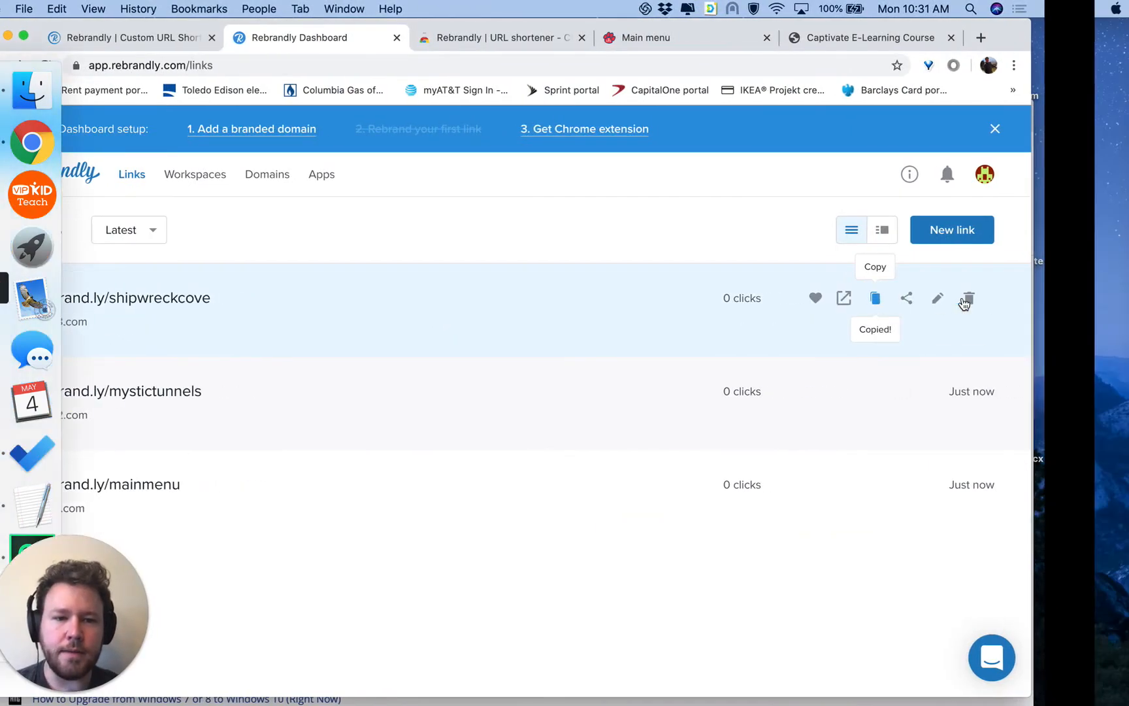
key(ctrl+Right)
click(943, 466)
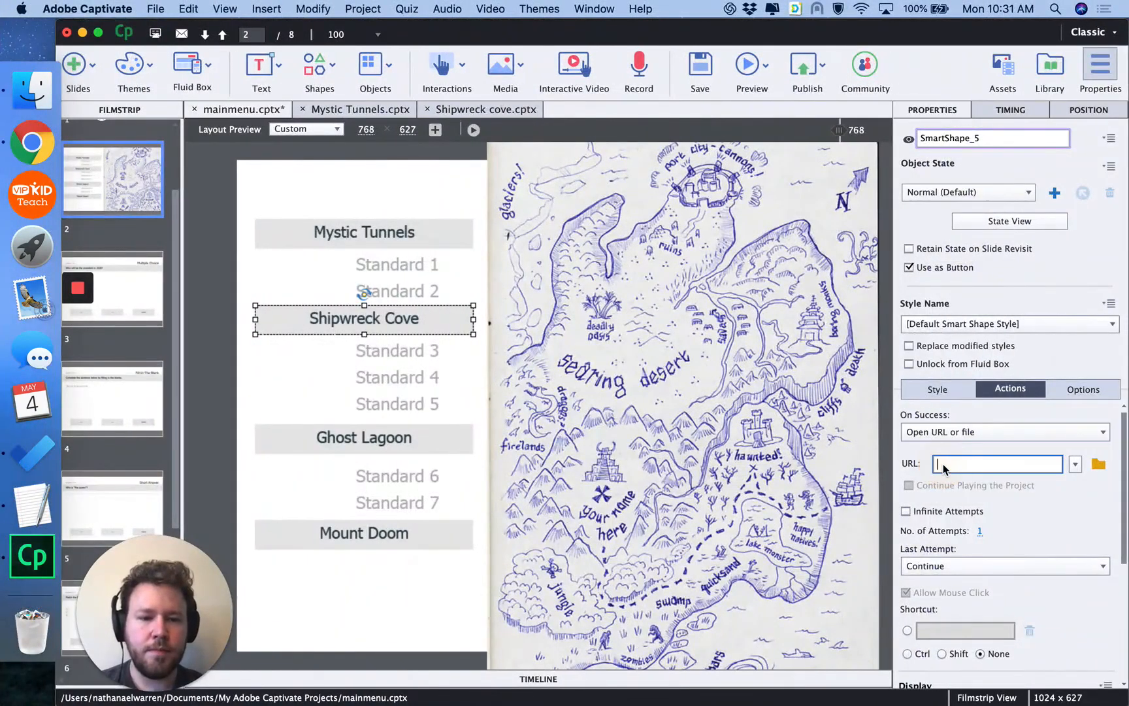
key(super+v)
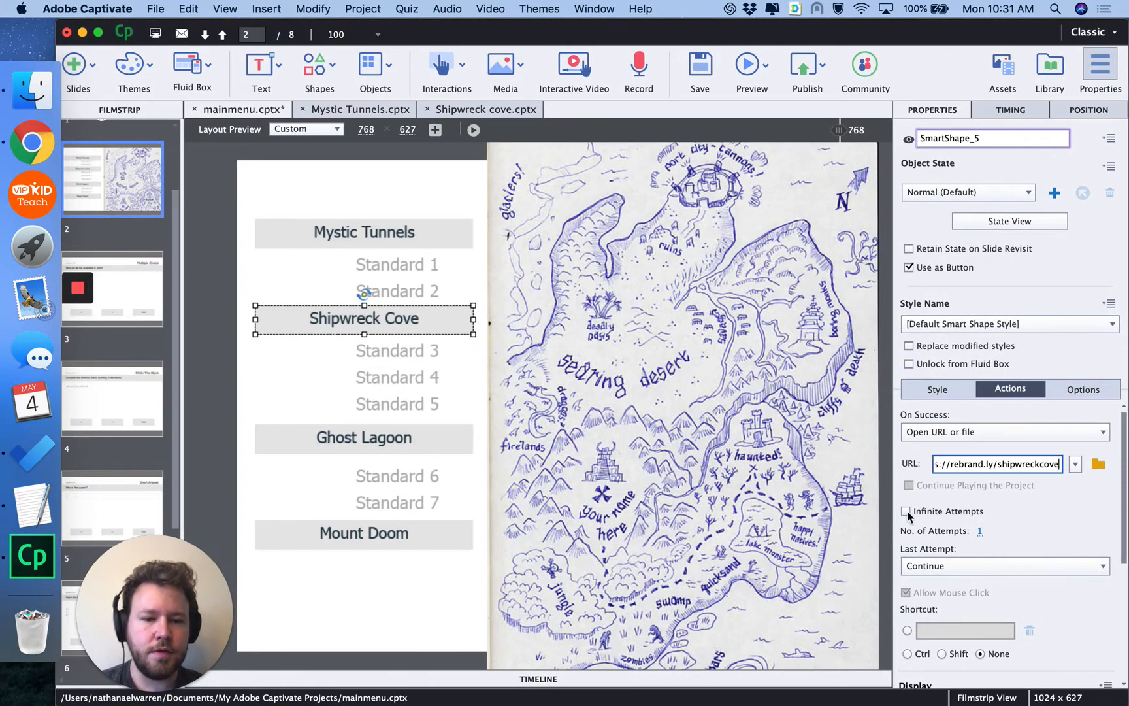
- Allow infinite attempts on the Shipwreck Cove button and set its URL to open in the Parent window
key(Tab)
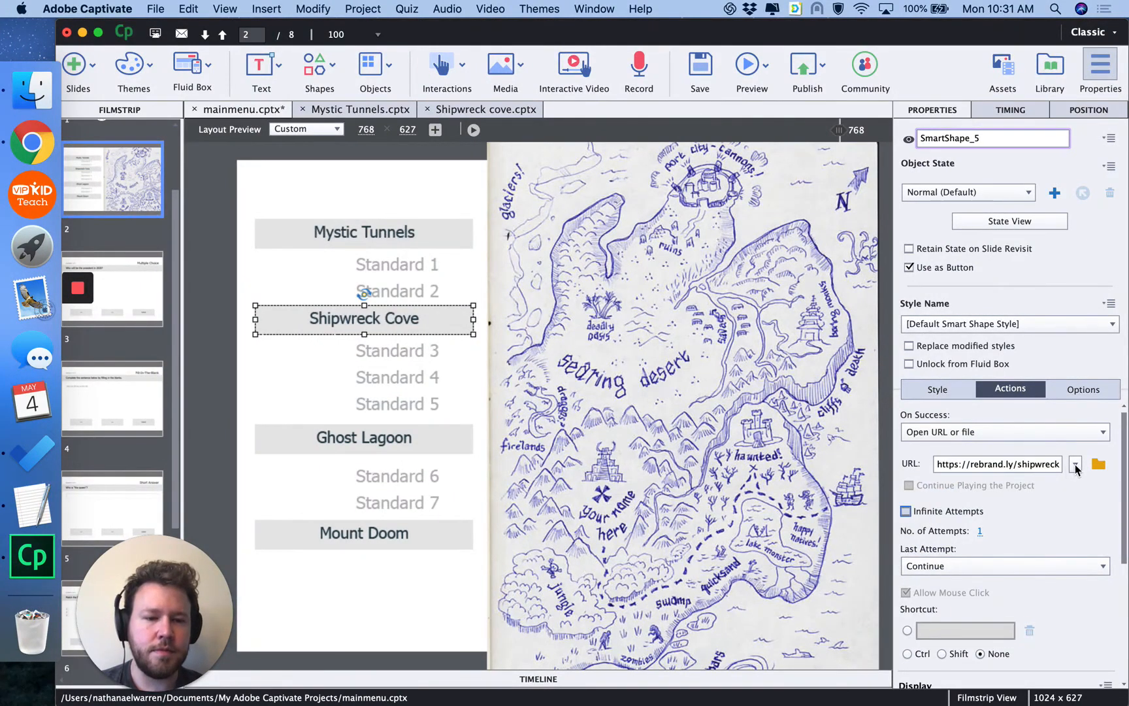
key(space)
click(1075, 465)
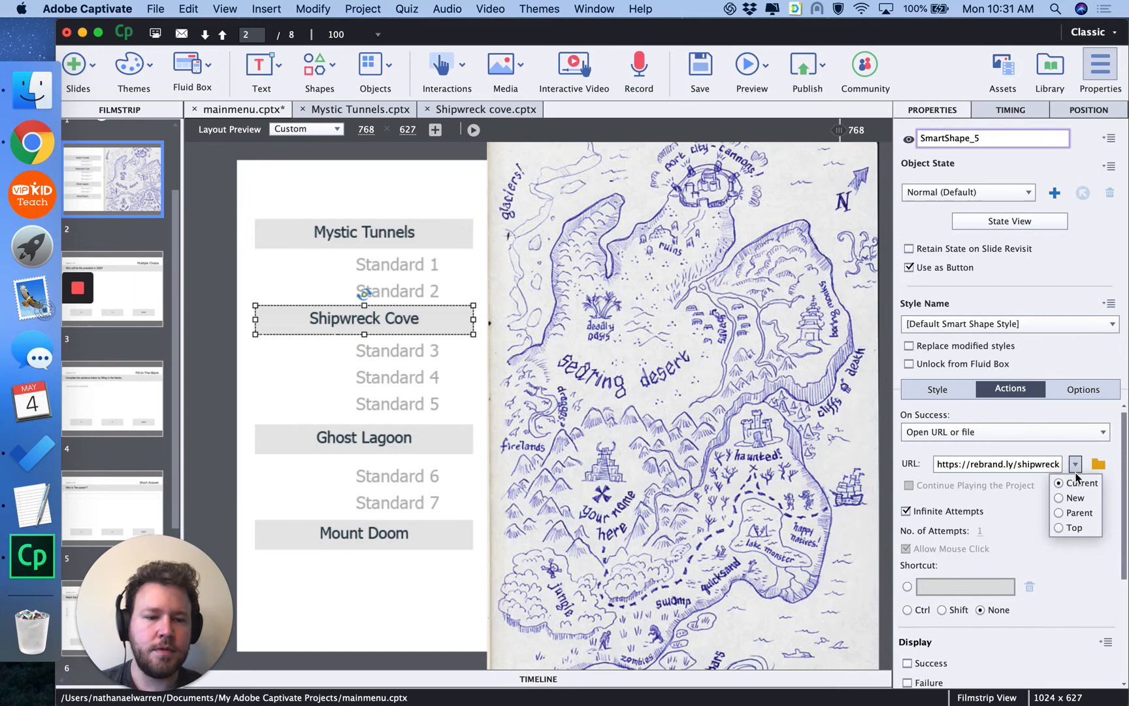
click(1059, 513)
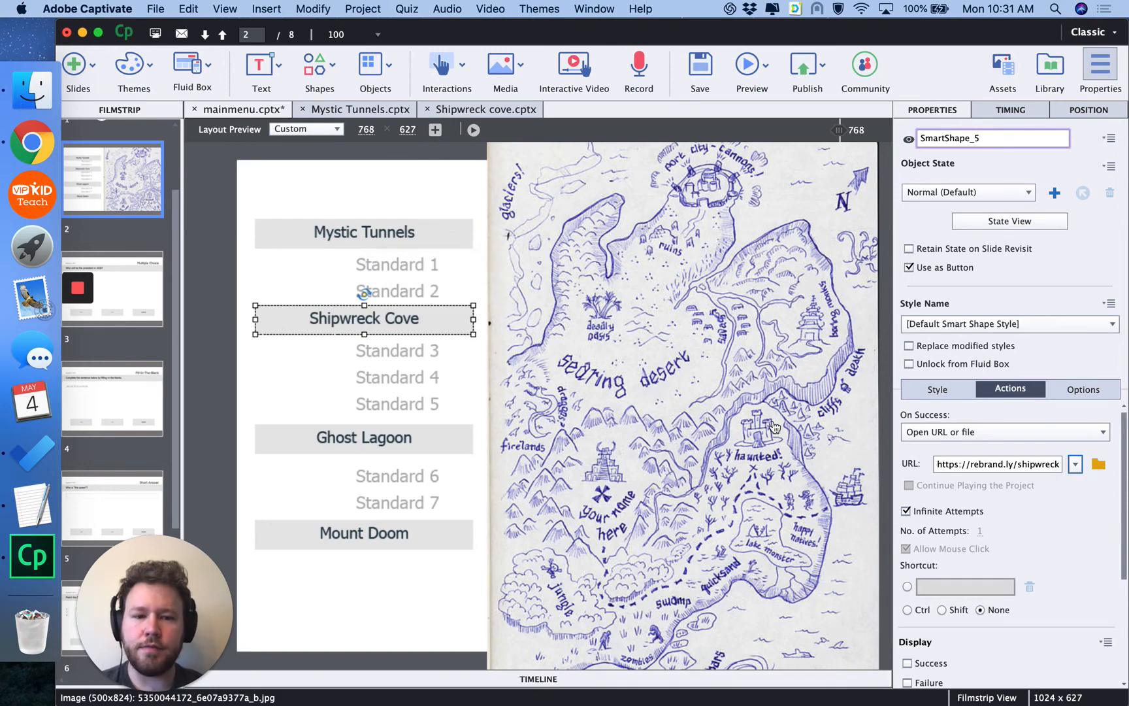
click(303, 275)
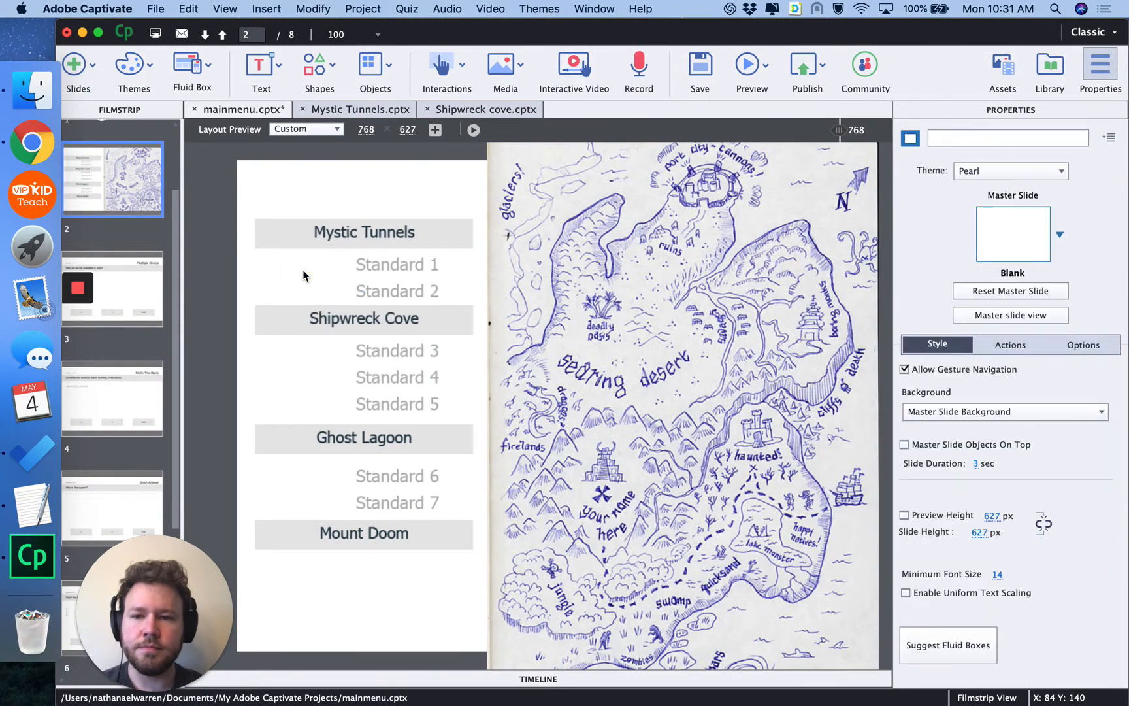
- Copy the mainmenu short link from Rebrandly and make the "Back to the ship!" shape in the Mystic Tunnels project a button
click(350, 111)
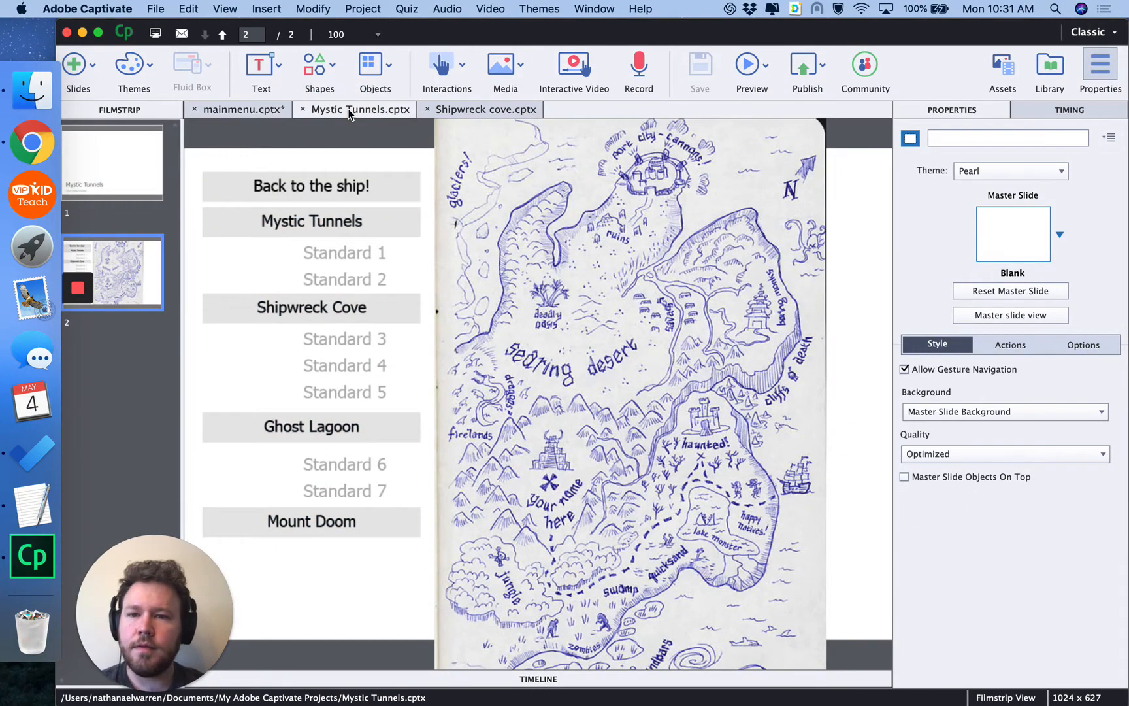
click(283, 186)
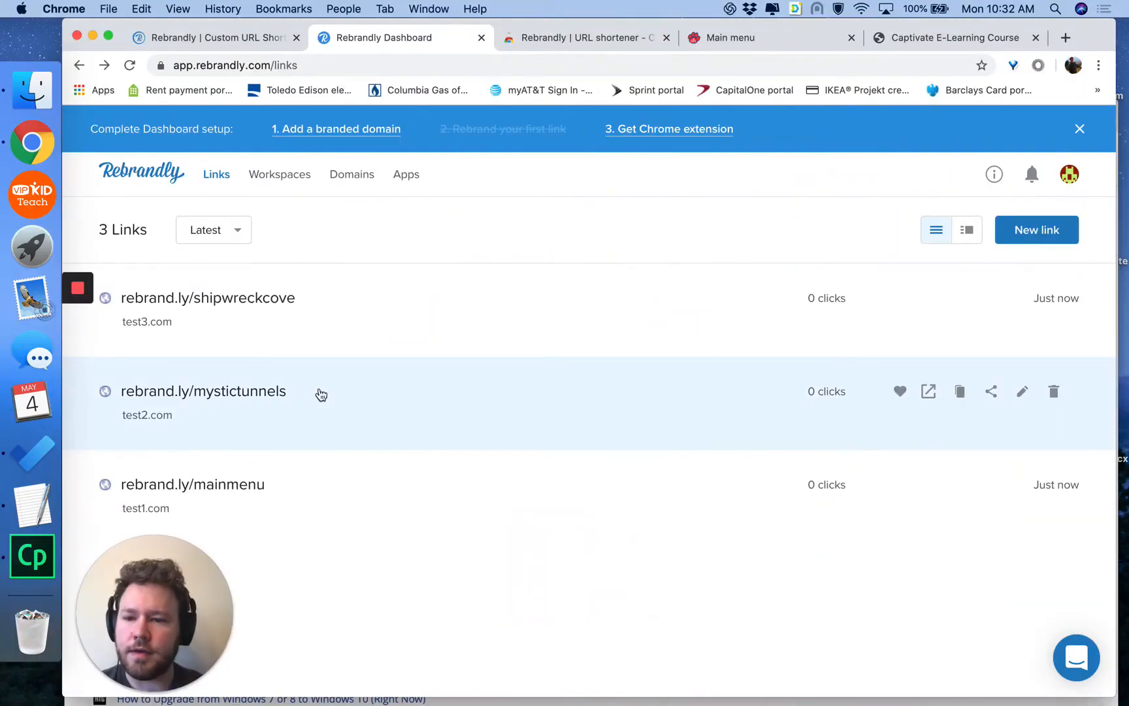
click(959, 485)
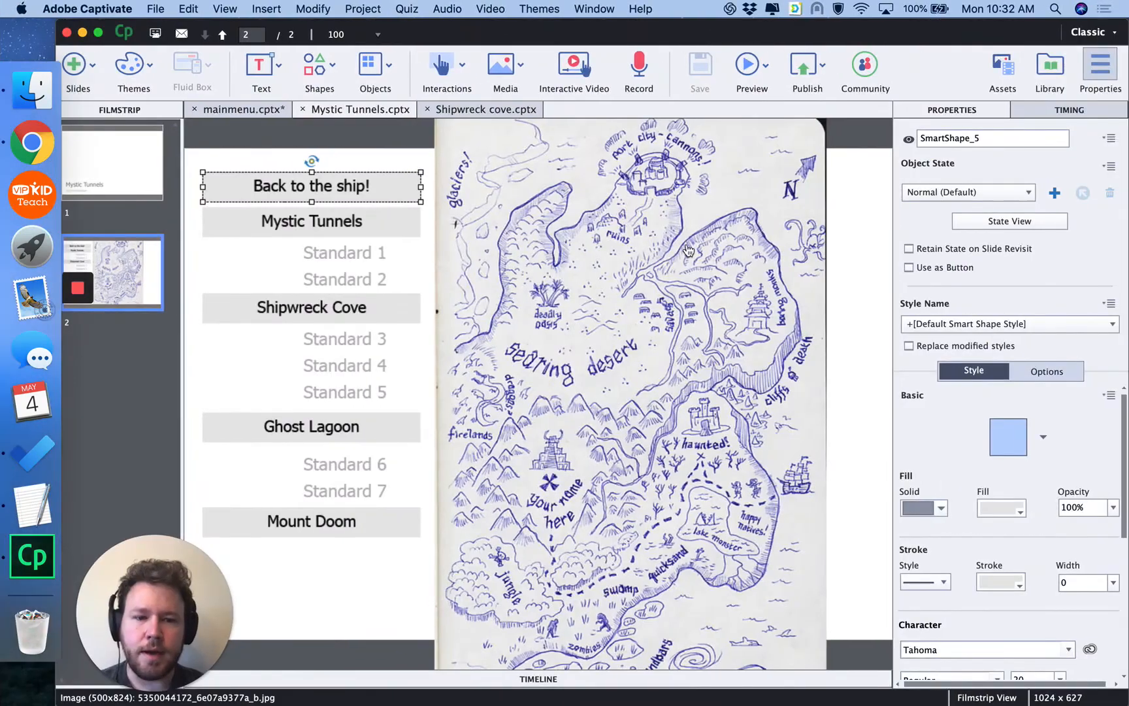
click(910, 267)
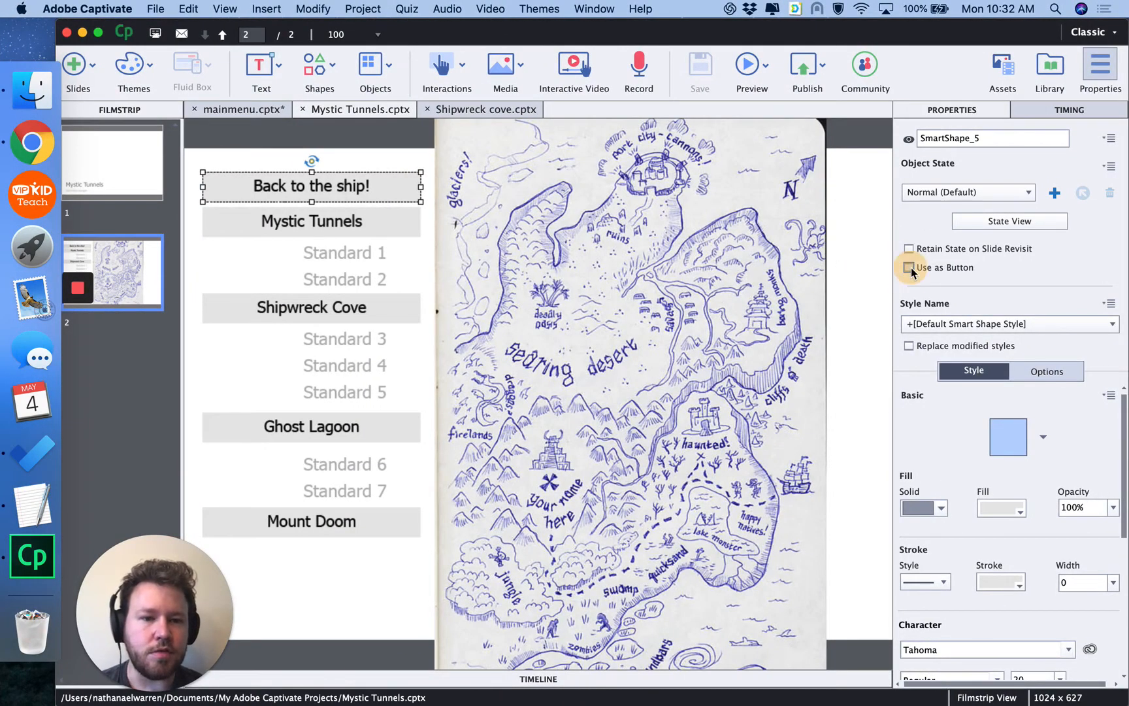
click(1004, 373)
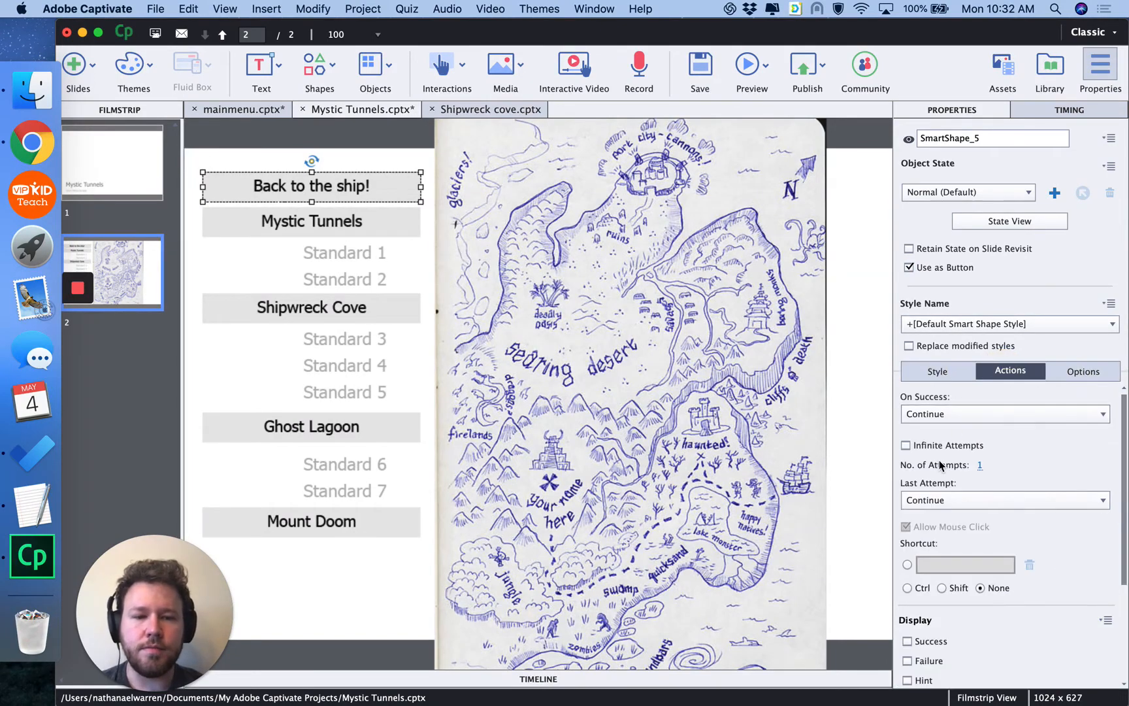
click(936, 502)
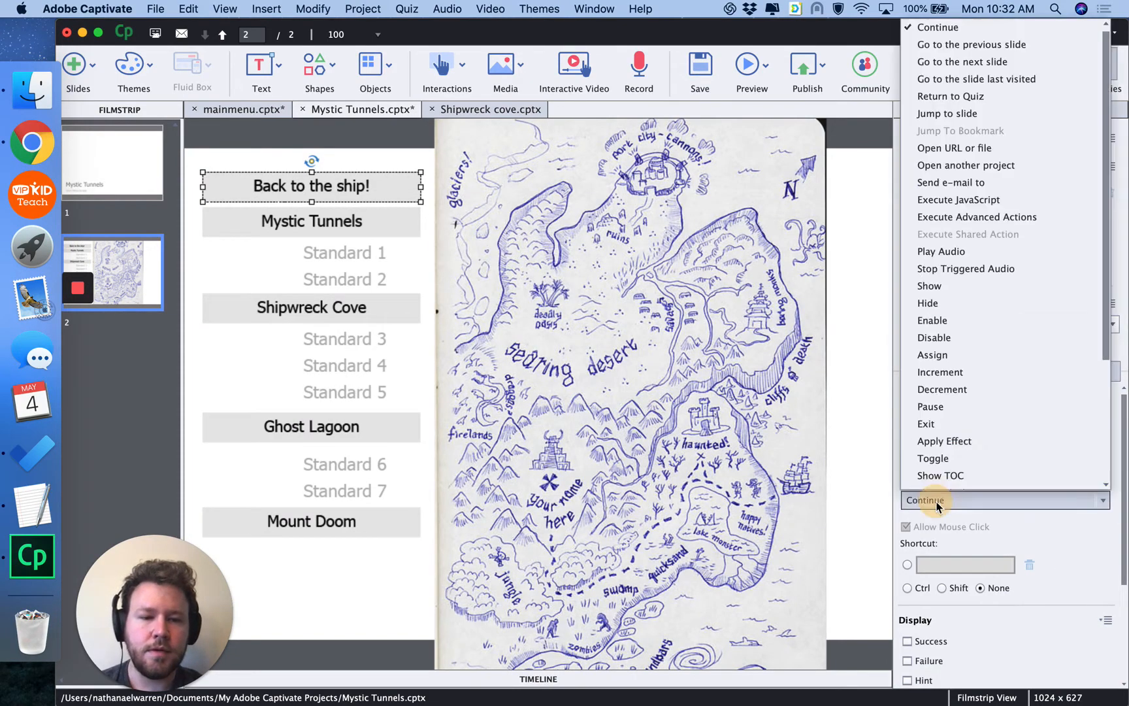
click(936, 147)
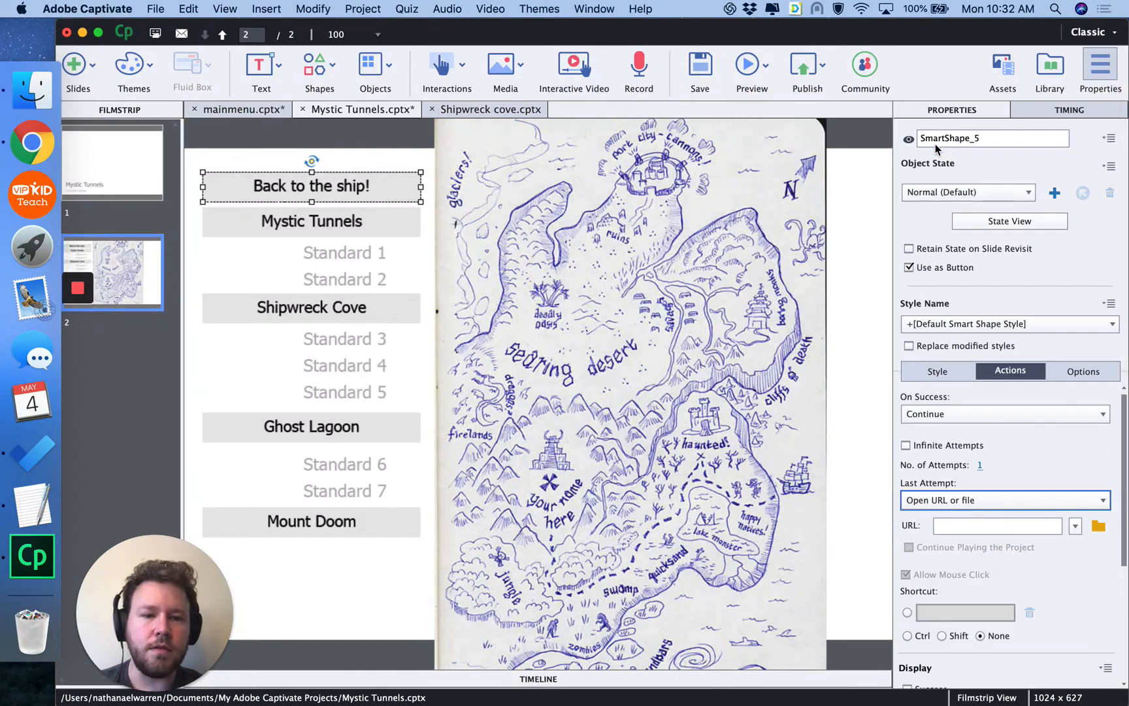
click(949, 527)
key(super+v)
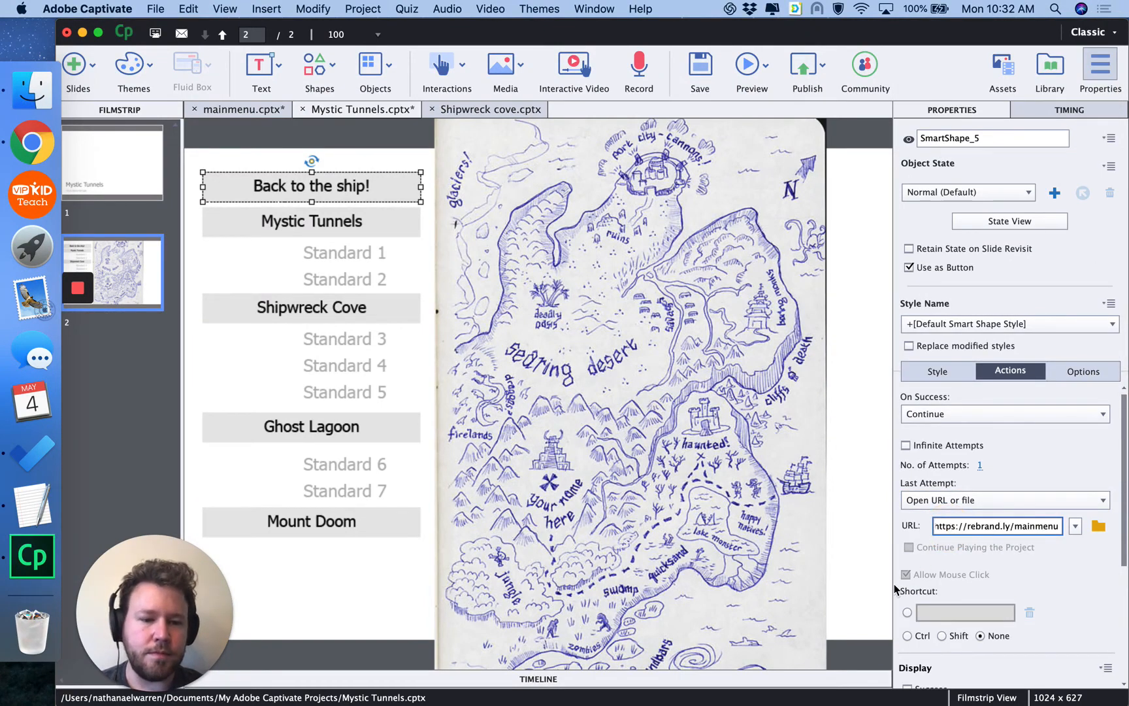
click(1075, 526)
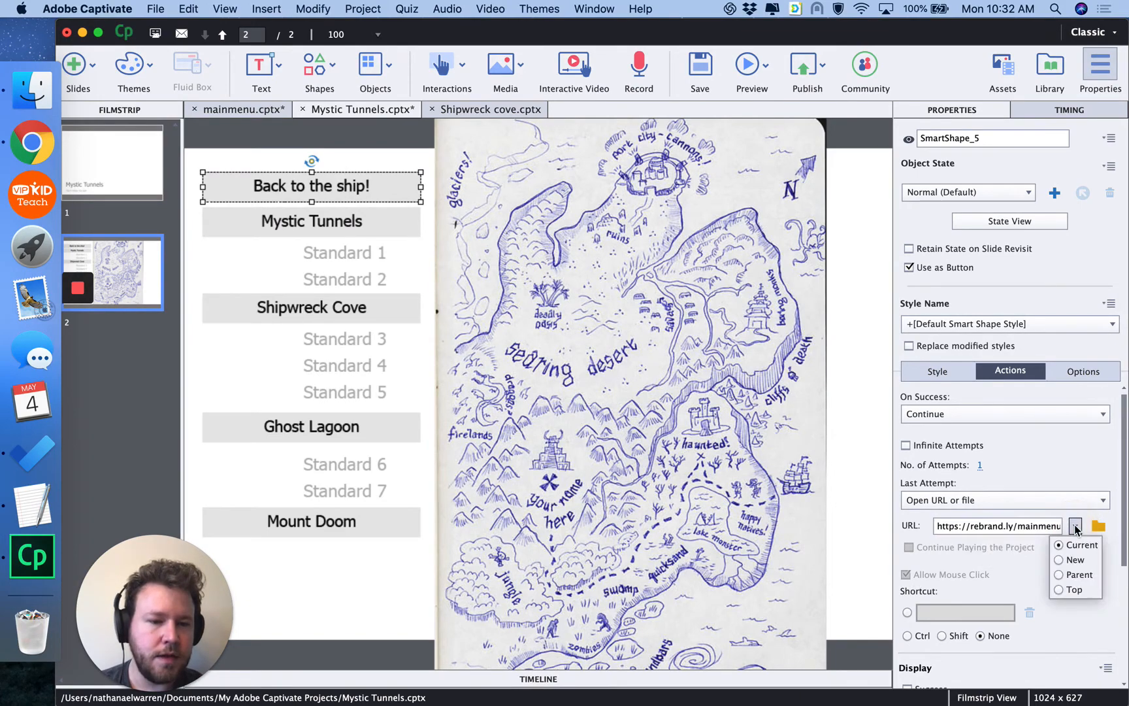
click(1067, 575)
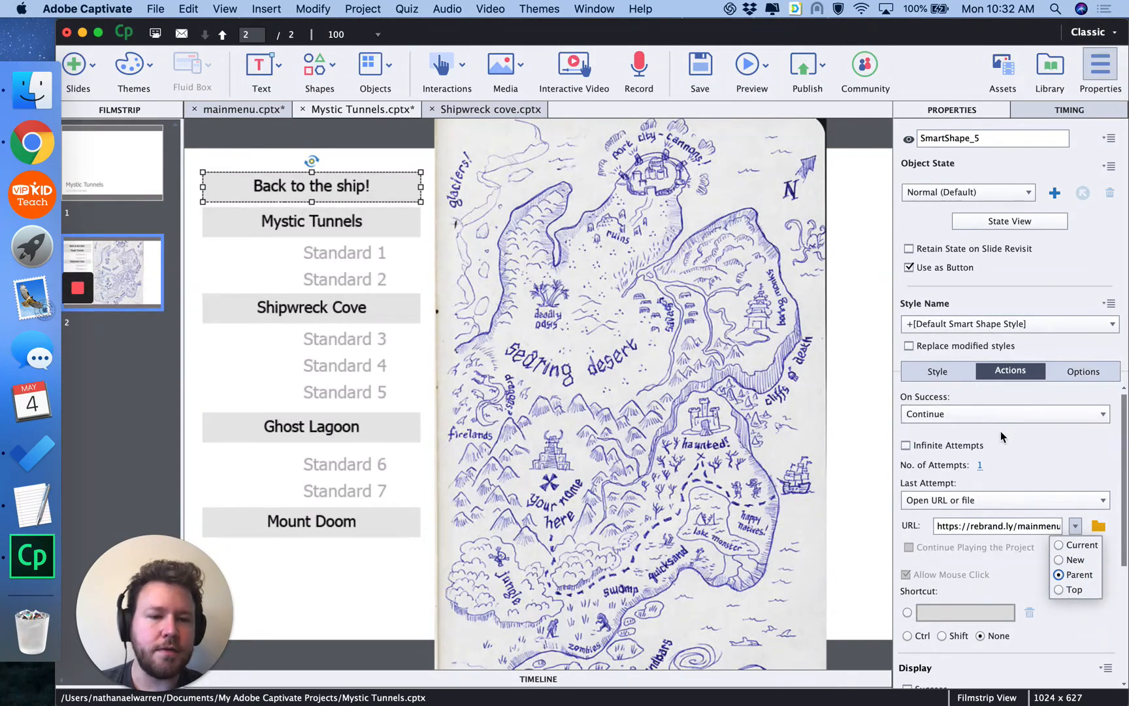
- Set the "Back to the ship!" button's success action to Open URL or file, using the copied mainmenu short link
click(953, 416)
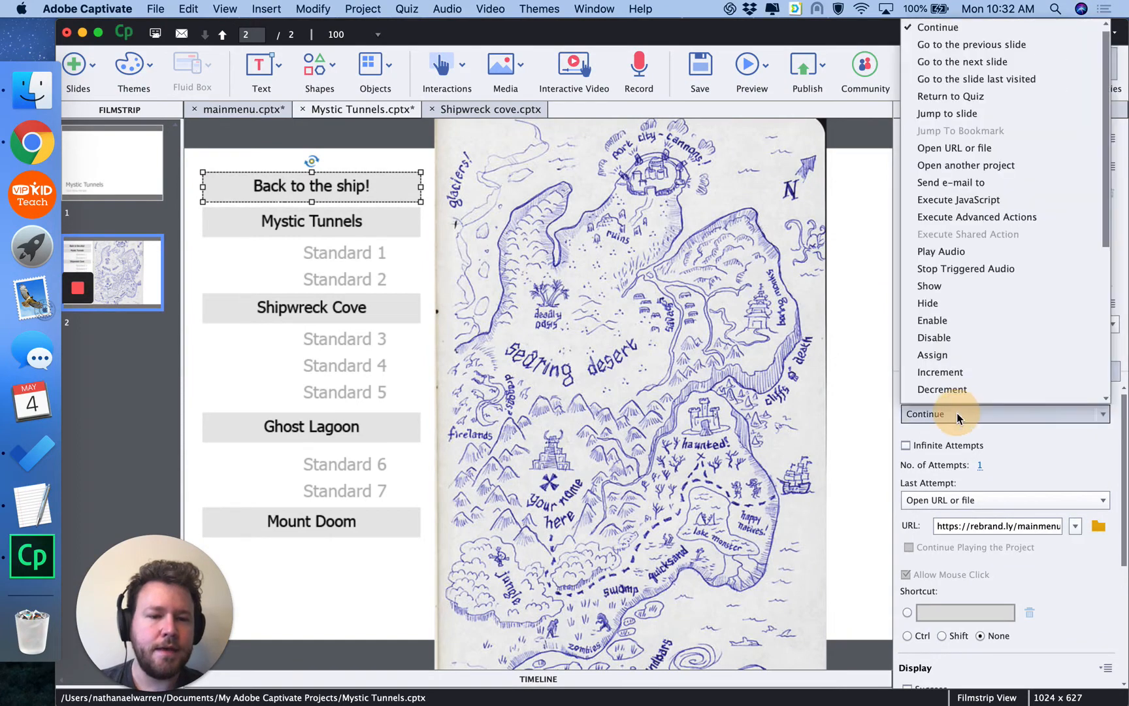
click(955, 148)
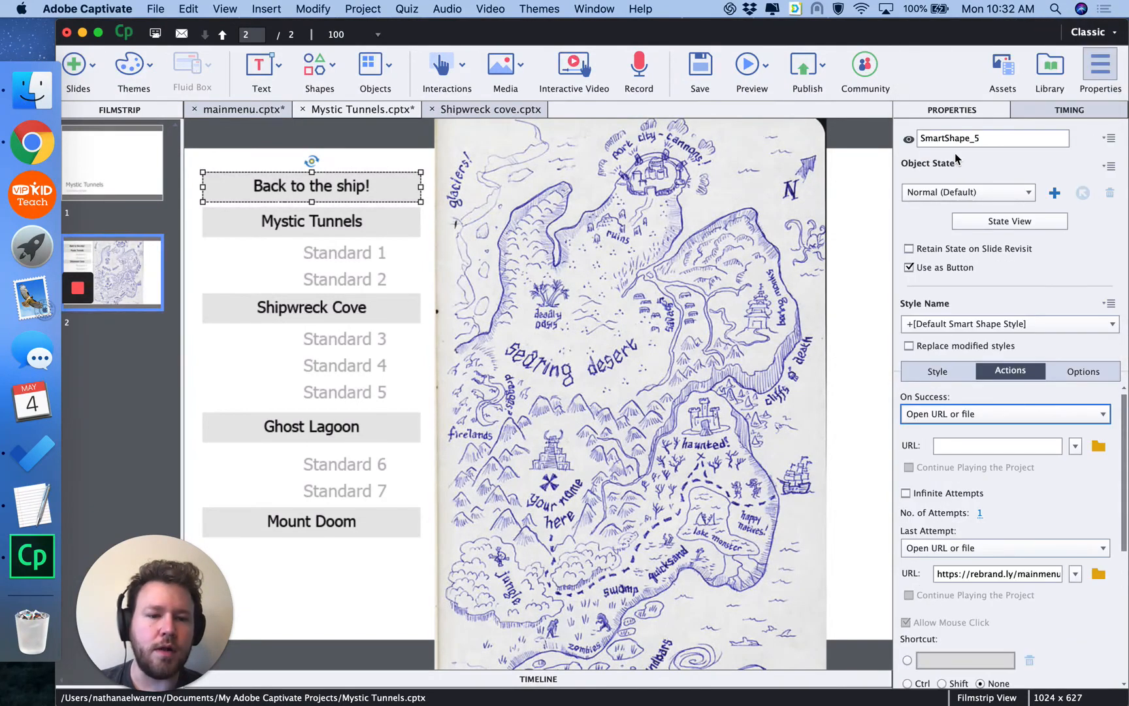
click(954, 449)
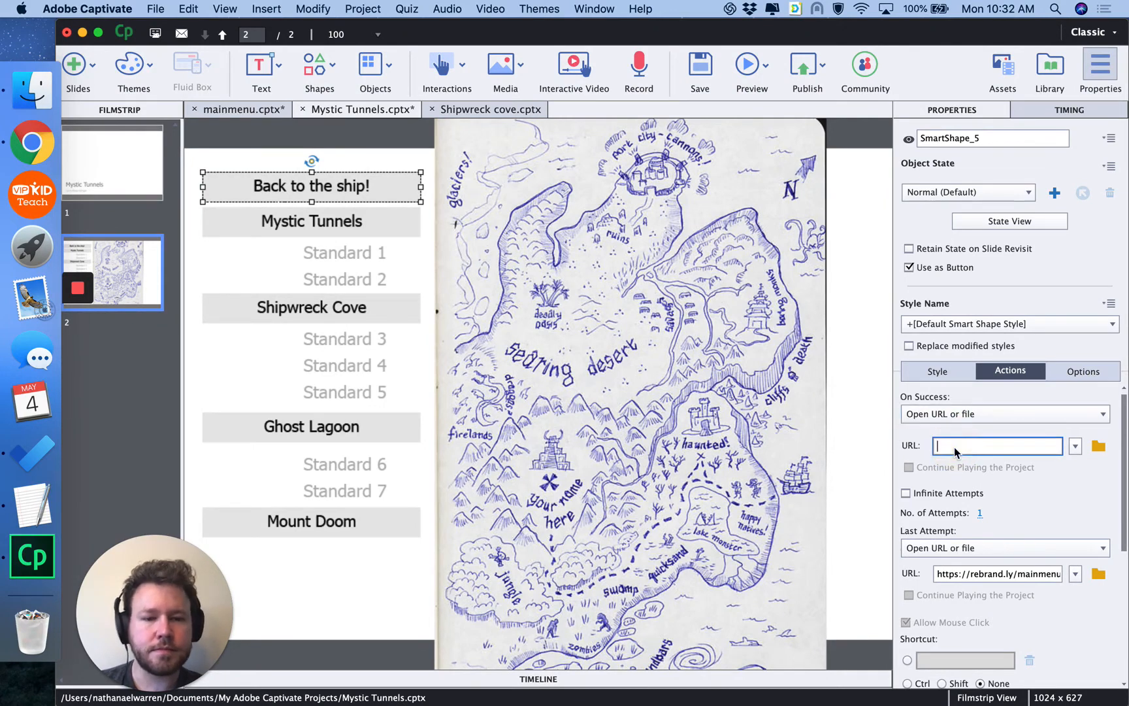
key(super+v)
- Allow infinite attempts on the "Back to the ship!" button and open its success URL in the Parent window
click(907, 494)
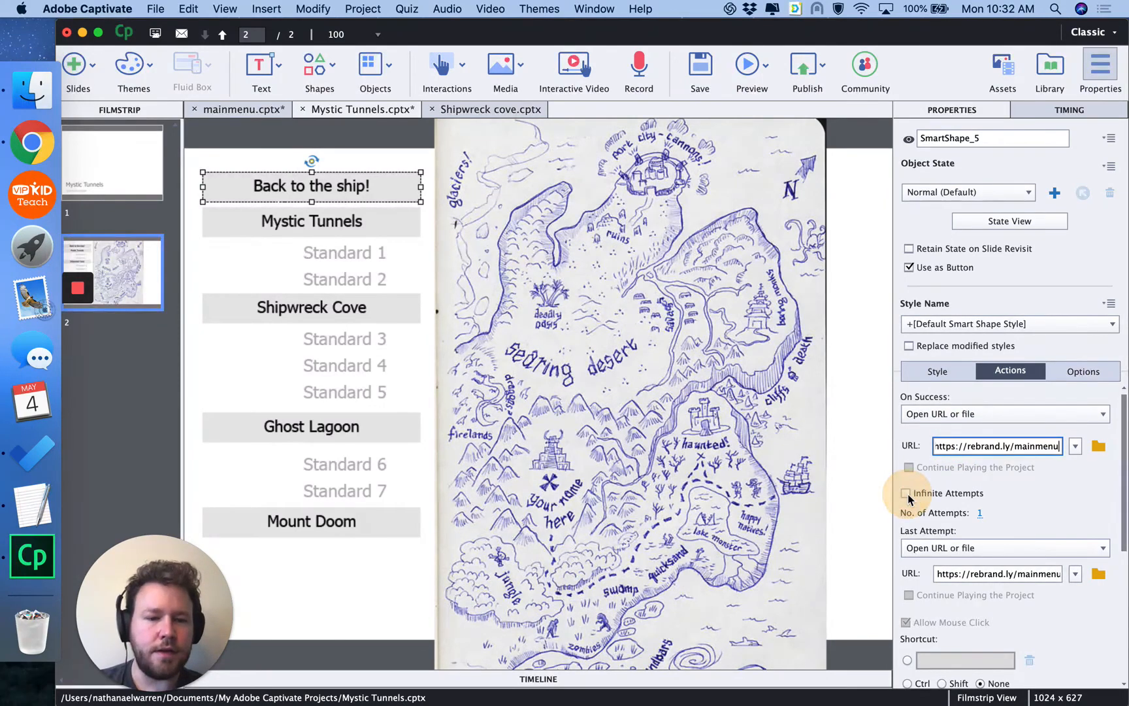
key(Tab)
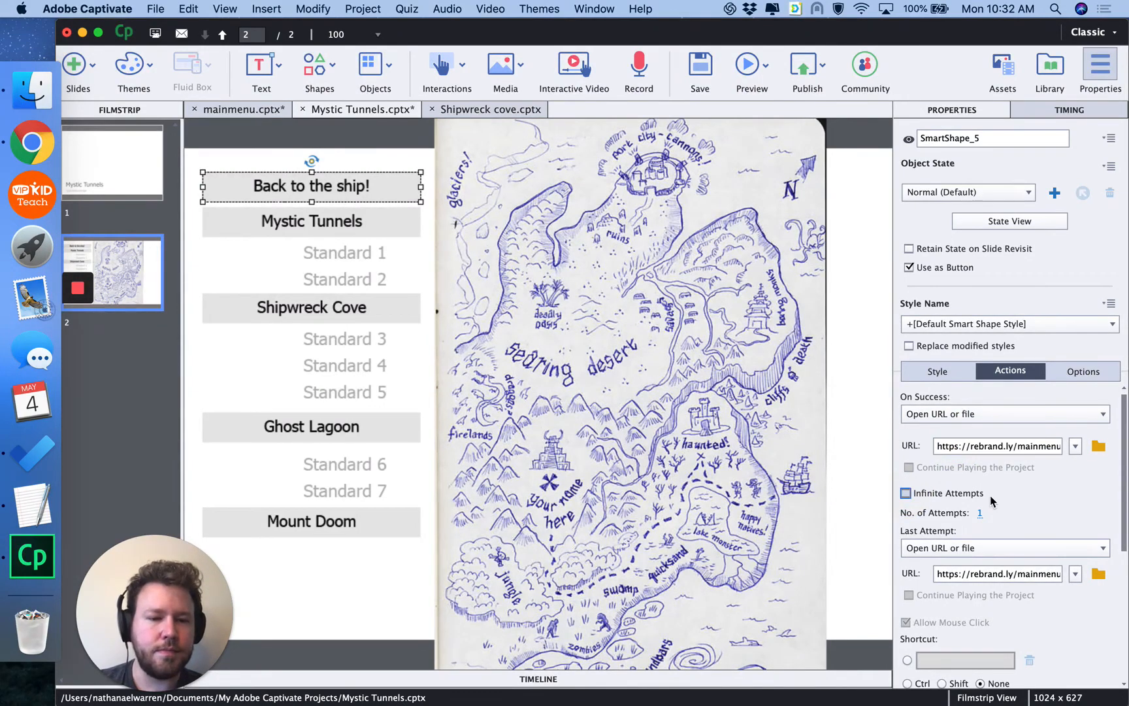
key(space)
click(1075, 447)
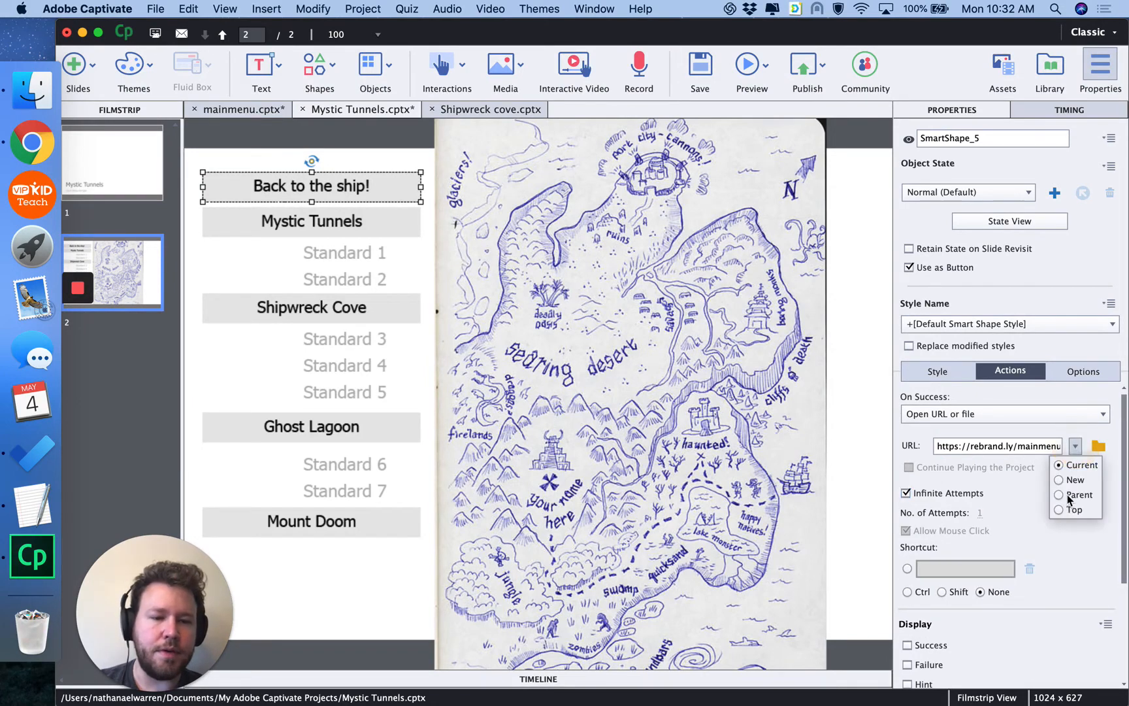
click(1049, 500)
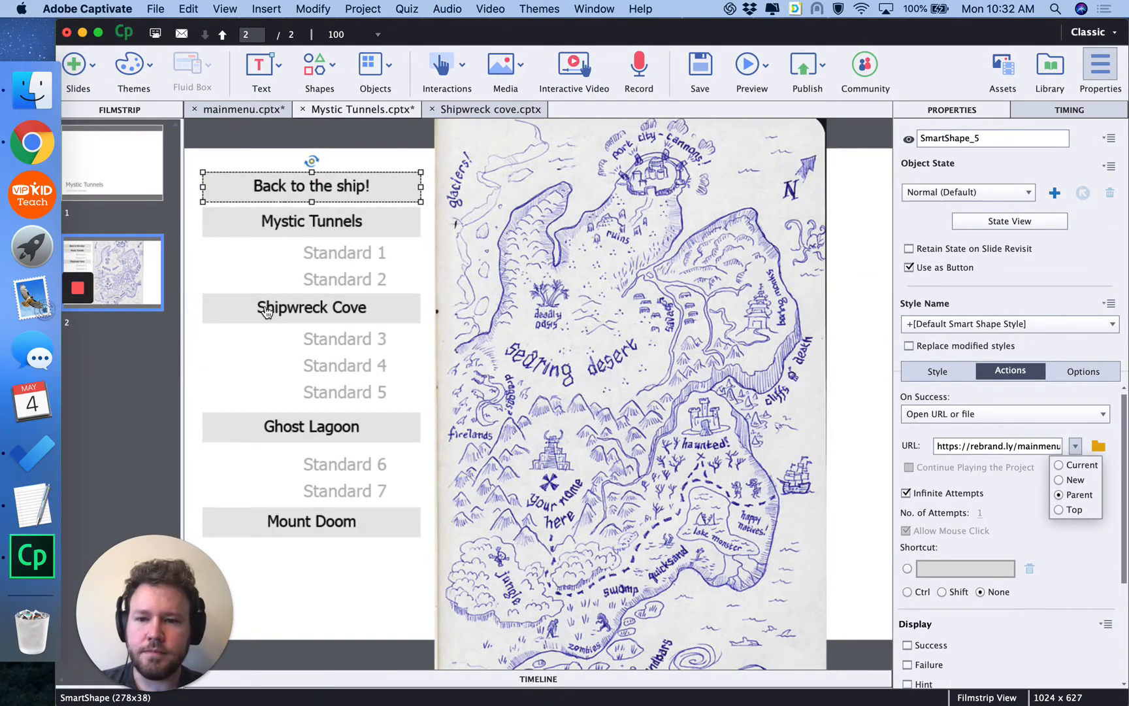
click(311, 622)
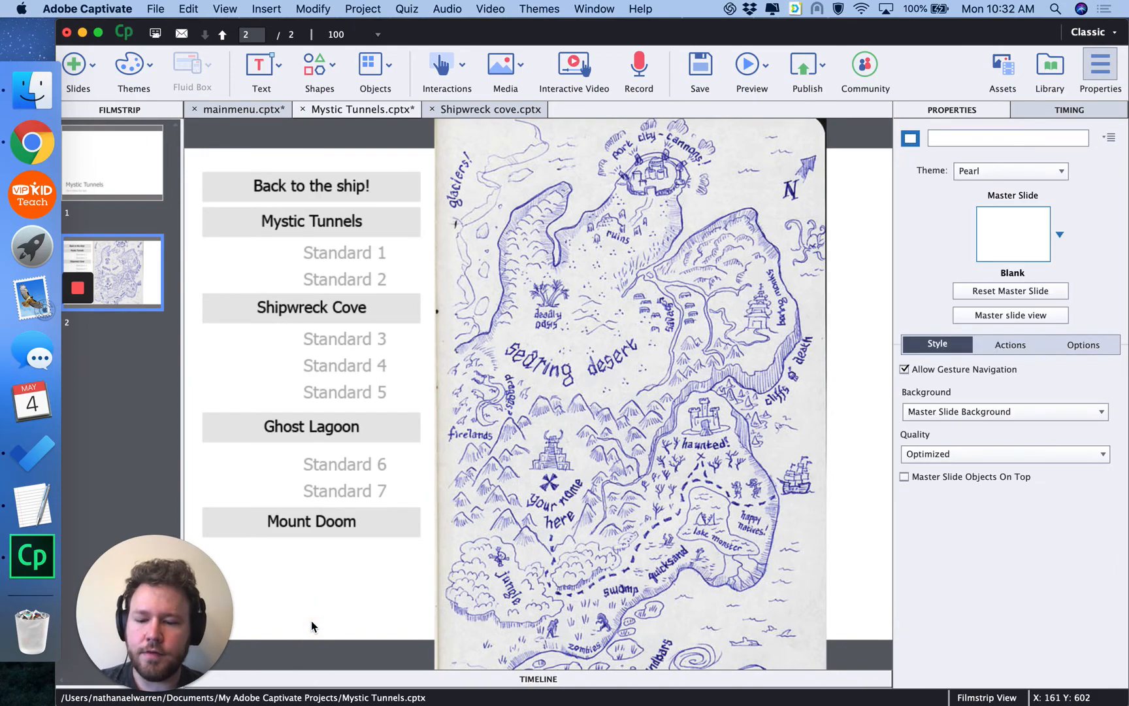
- Save the Mystic Tunnels project and the mainmenu project
key(super+s)
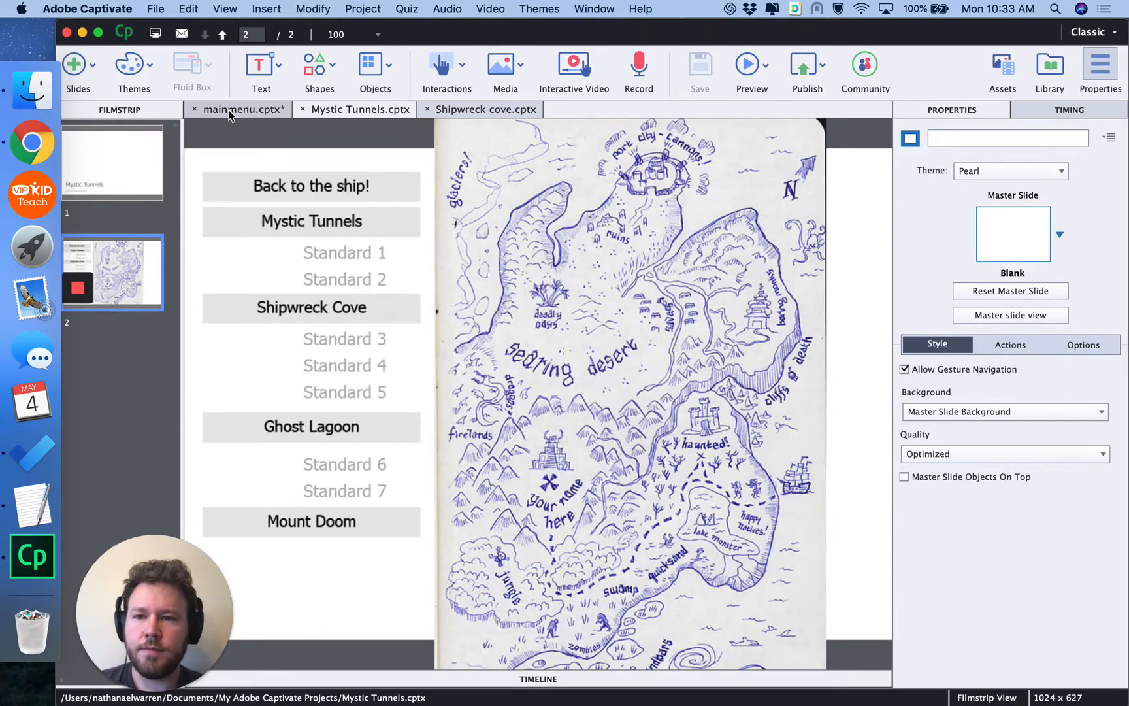
click(228, 115)
key(super+s)
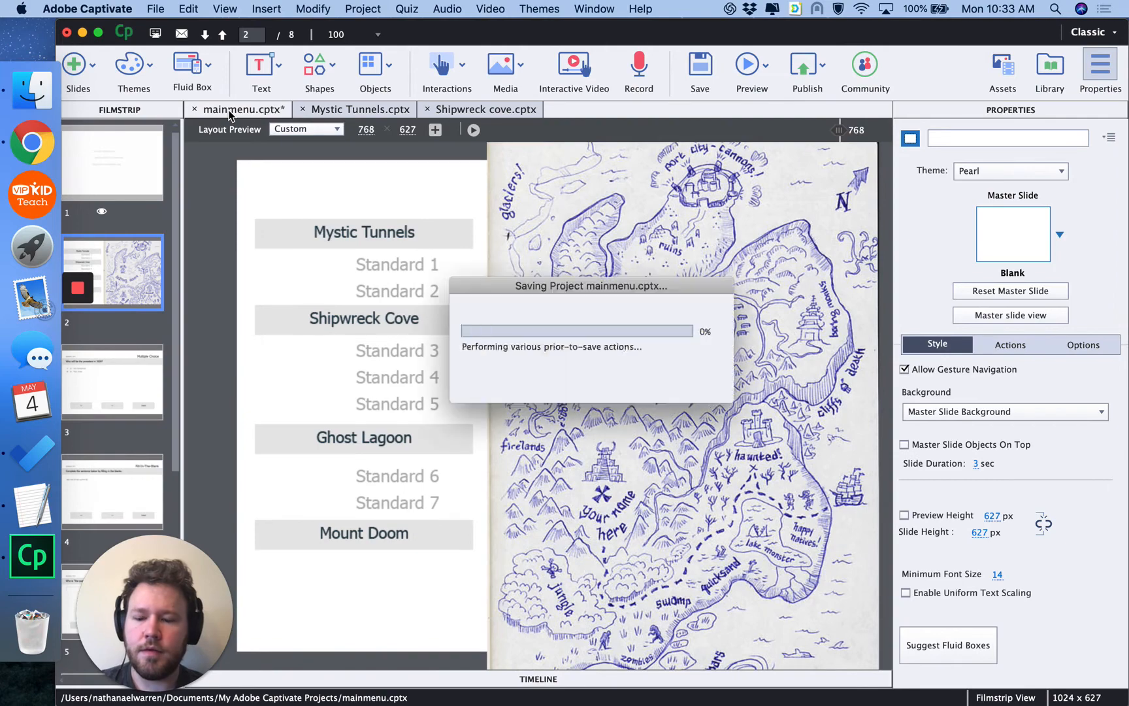
- Make the "Back to the ship!" shape in the Shipwreck cove project a button and show its action settings
click(470, 113)
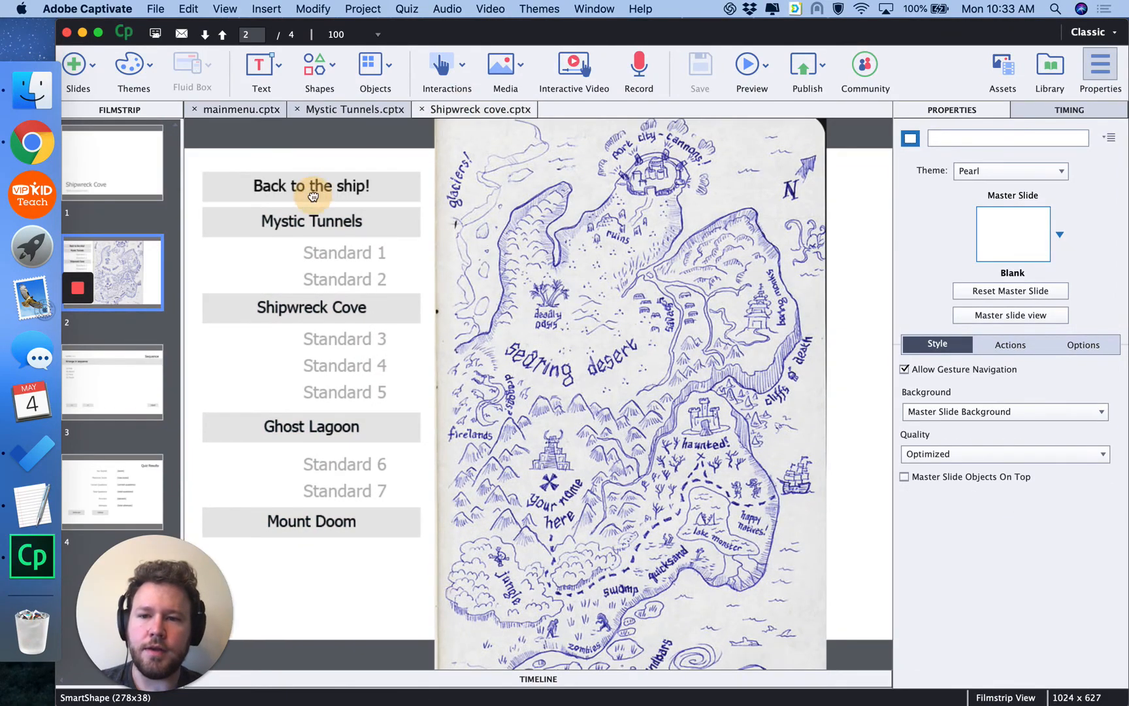
click(330, 188)
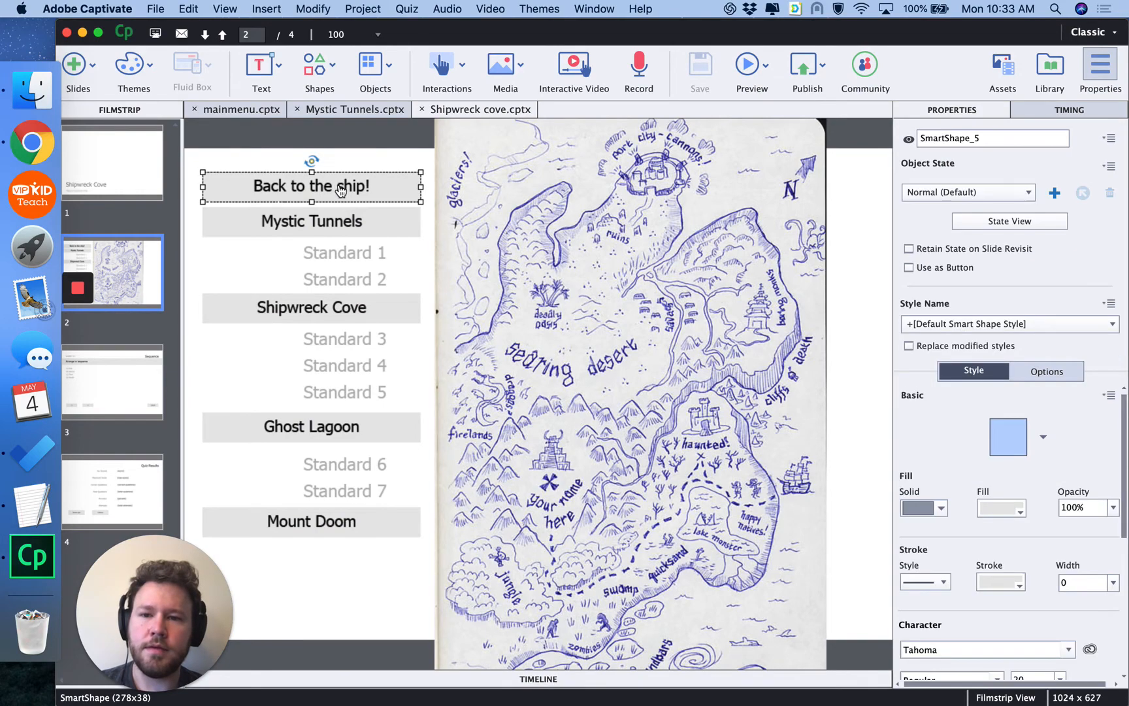
click(908, 268)
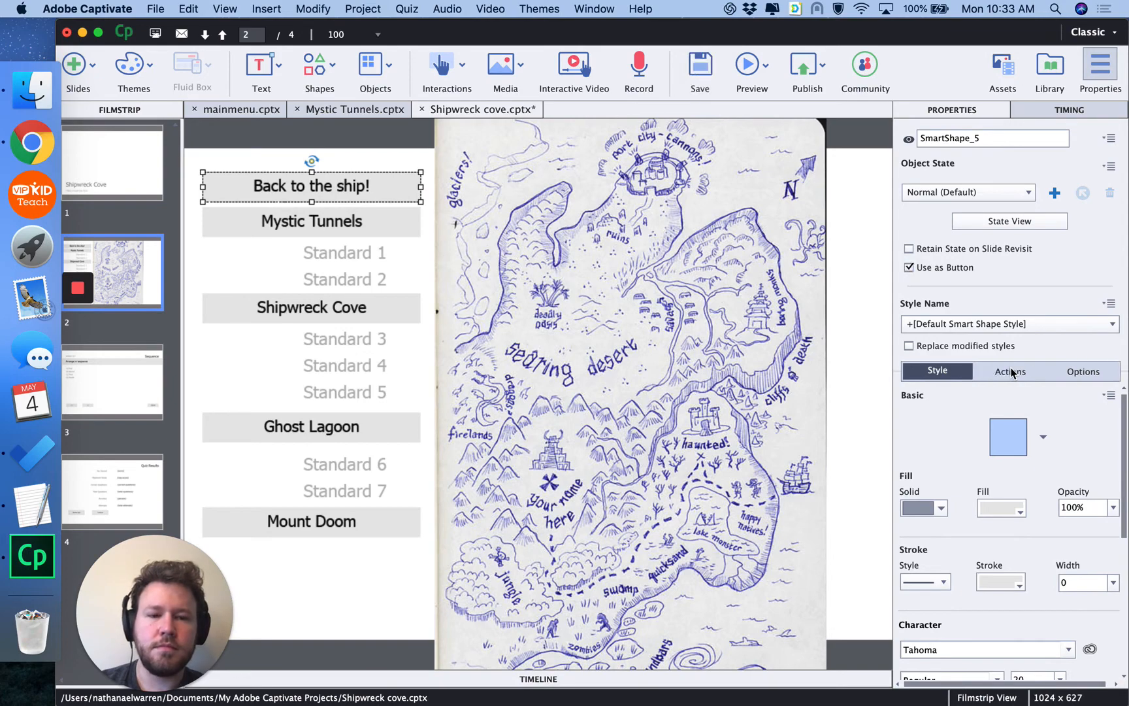
click(1009, 371)
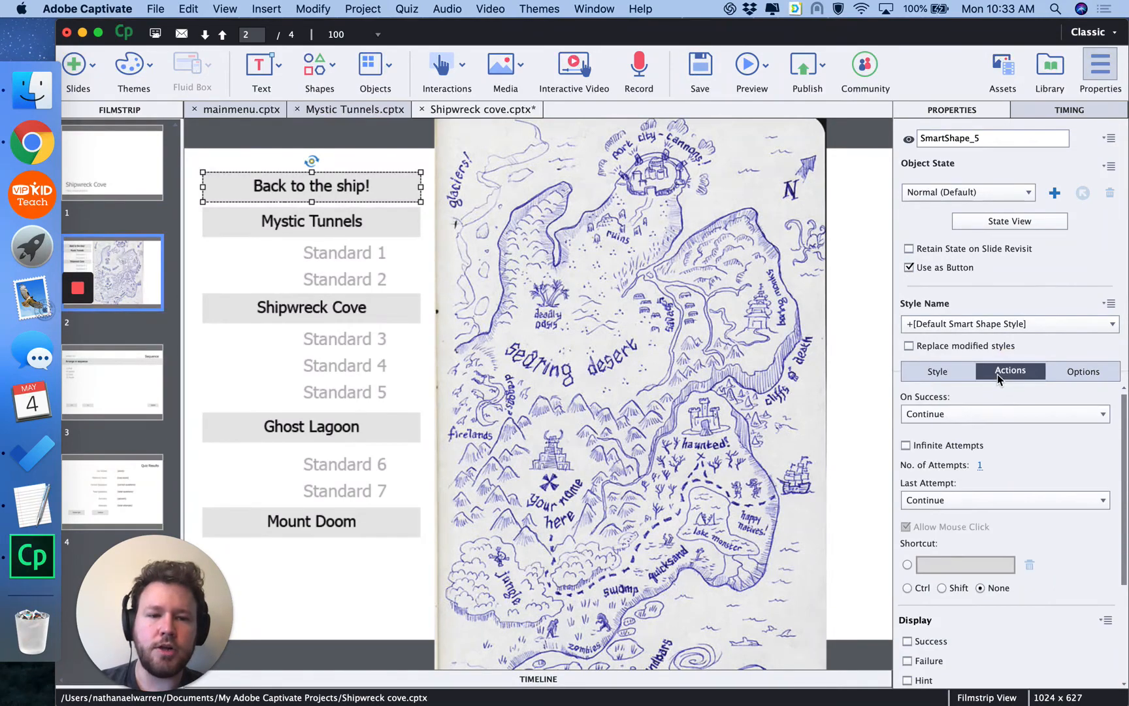
click(943, 418)
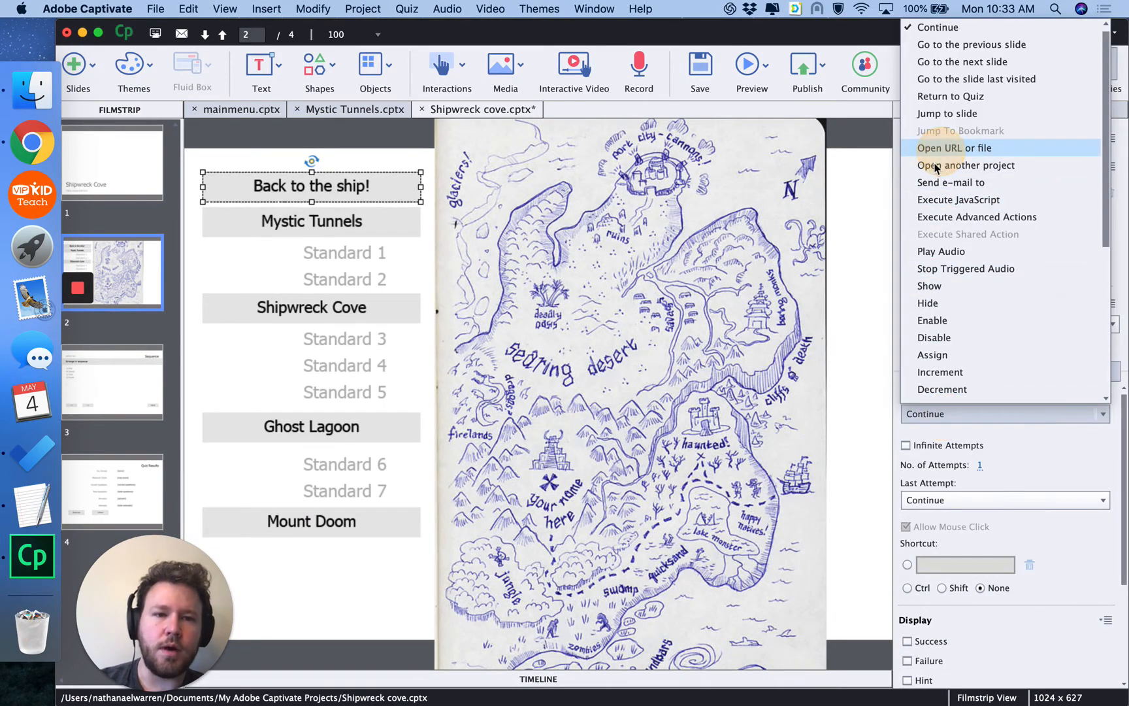
click(943, 151)
click(947, 447)
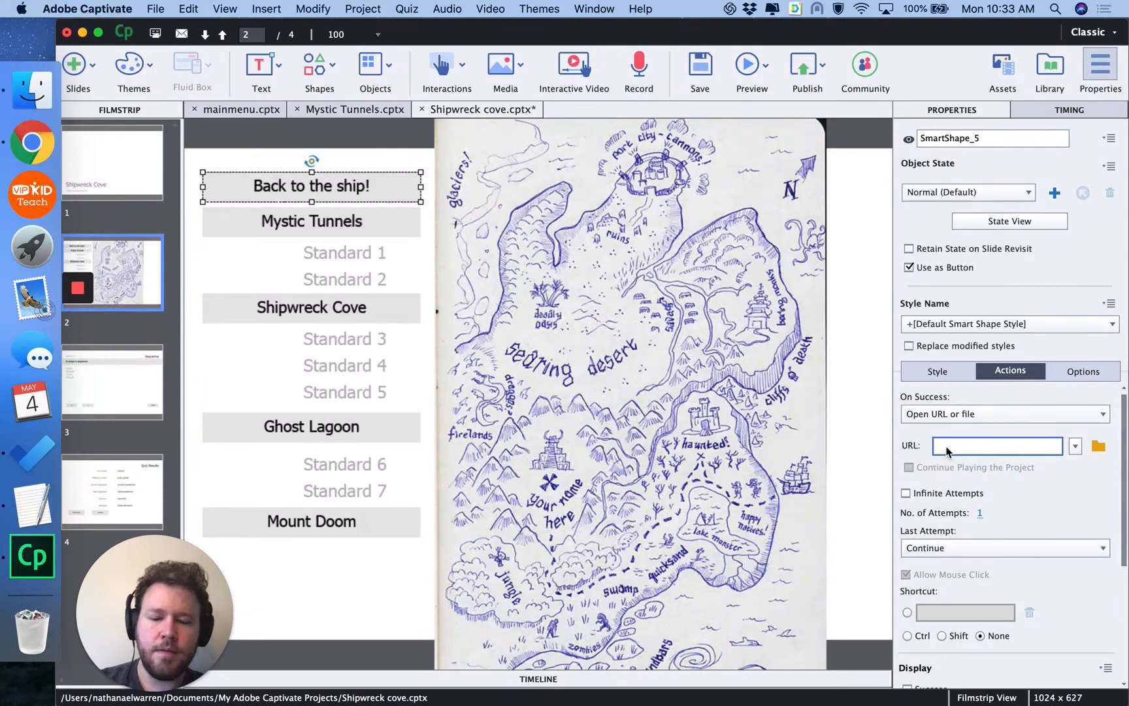
text(https://rebrand.ly/mainmenu)
- Give the Shipwreck cove return button infinite attempts with its URL opening in the Parent window, and save the project
click(906, 493)
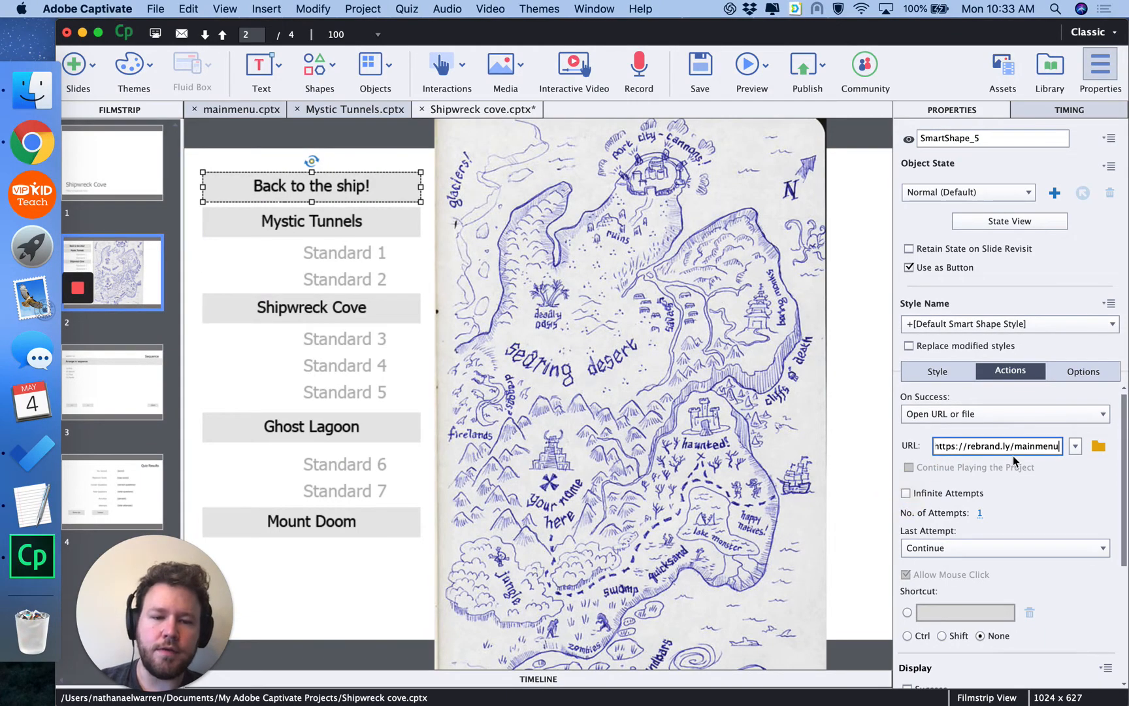
click(1075, 446)
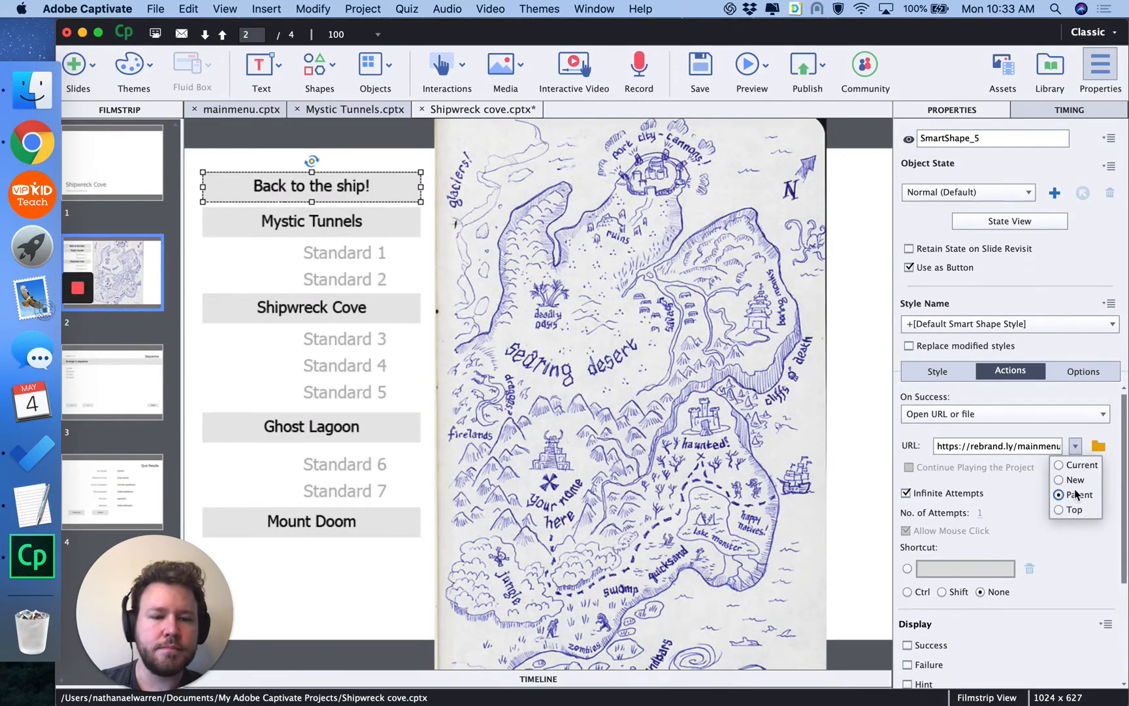
click(292, 598)
key(super+s)
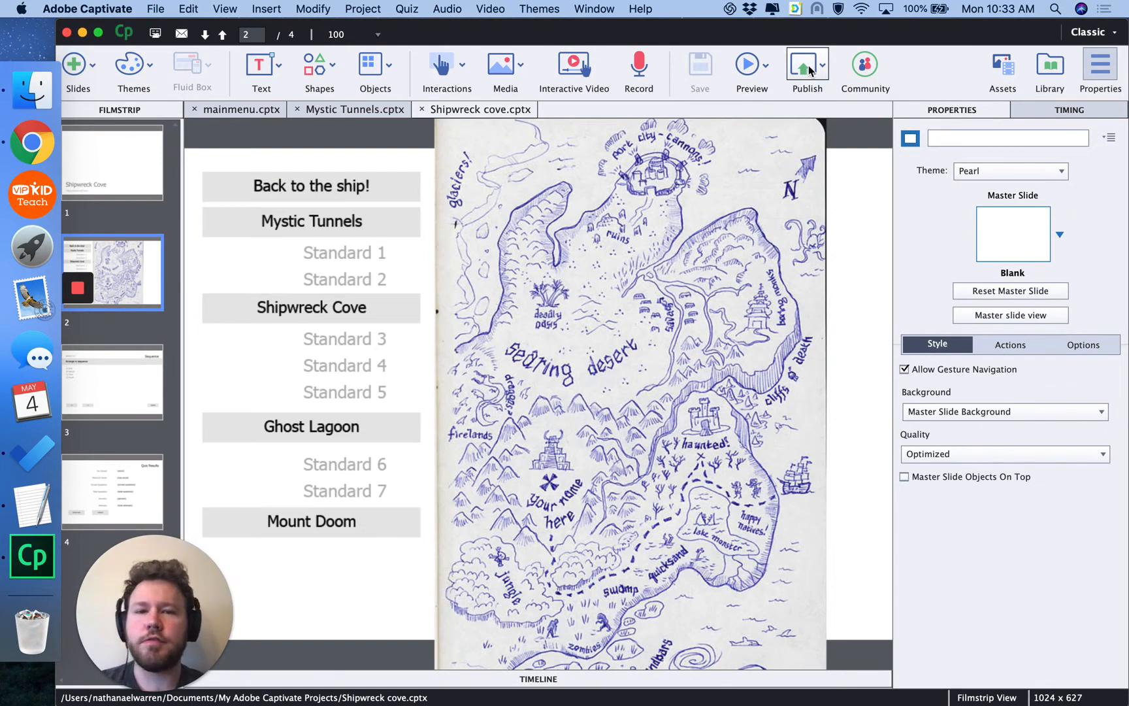
- Switch to Chrome, open the Main menu page in the Canvas sandbox course and load its linked Main menu assignment in a new window
key(ctrl+Left)
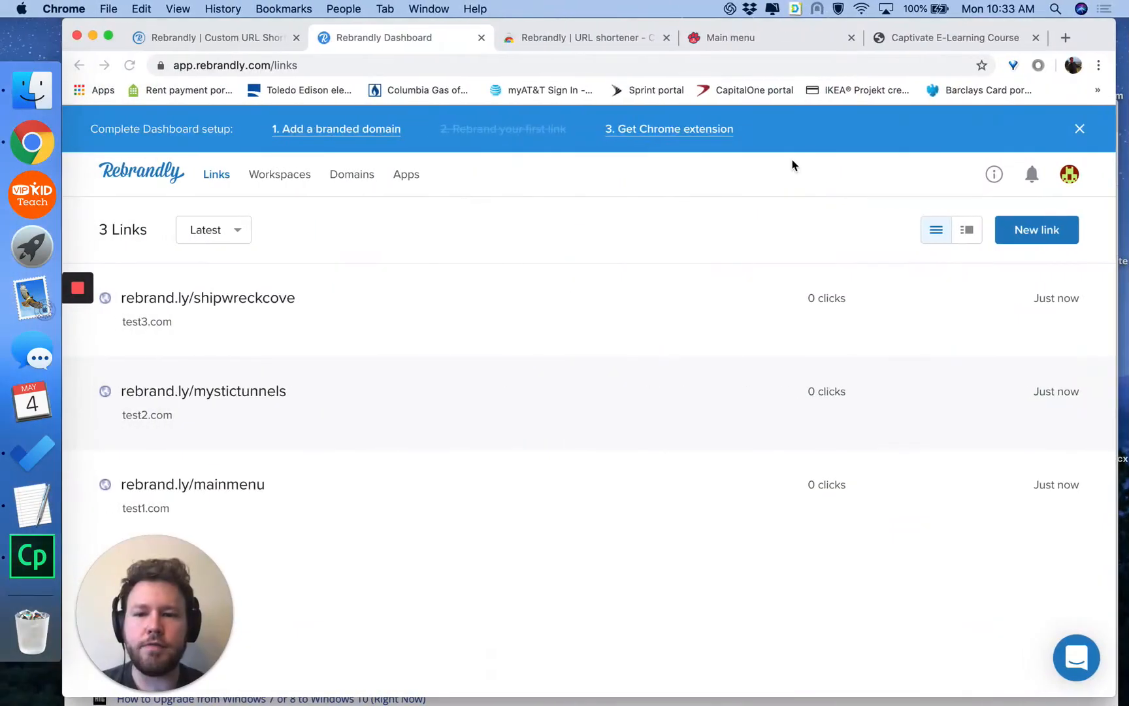
click(750, 34)
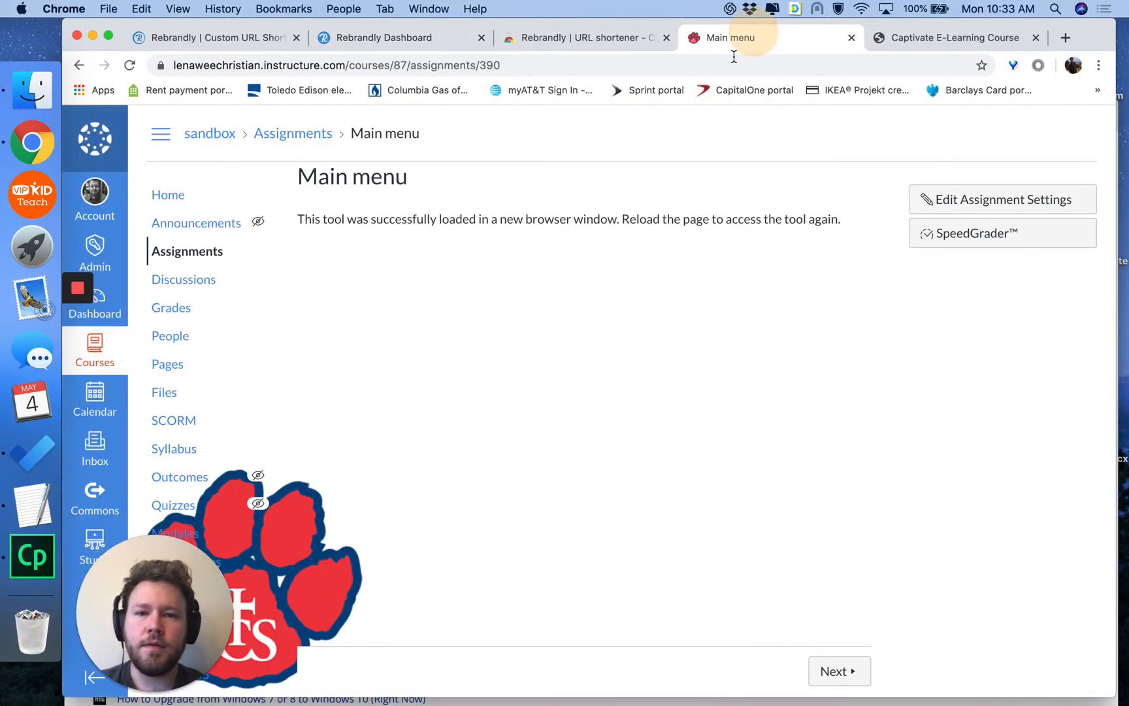
click(161, 373)
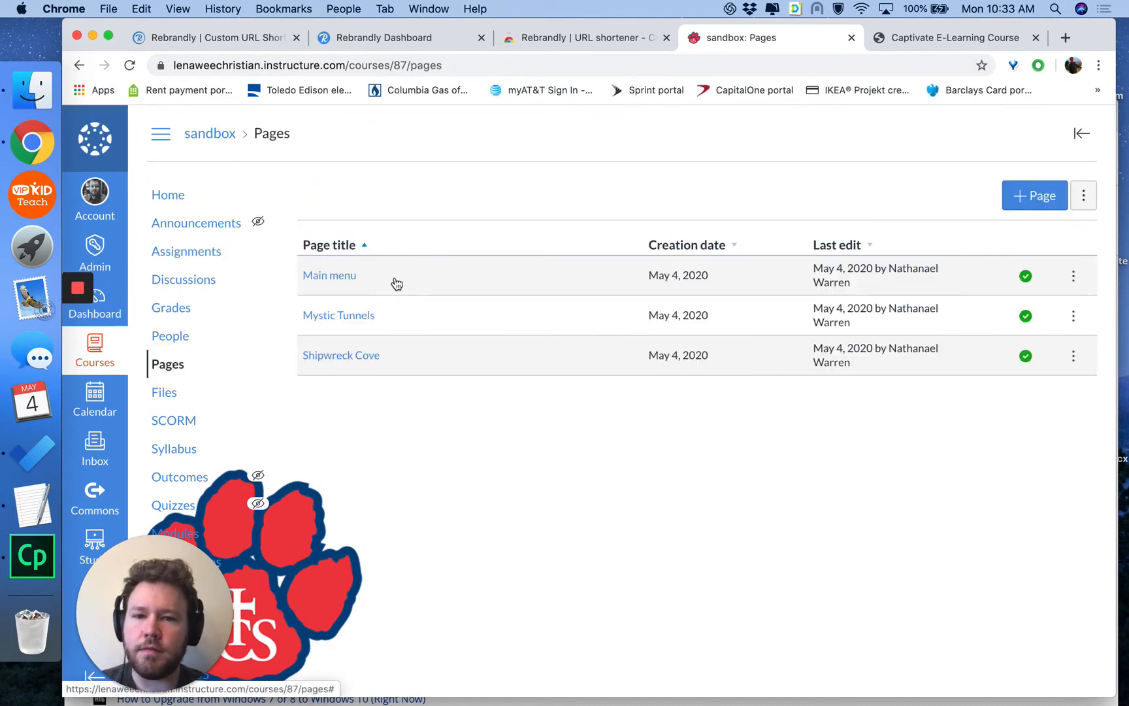
click(328, 276)
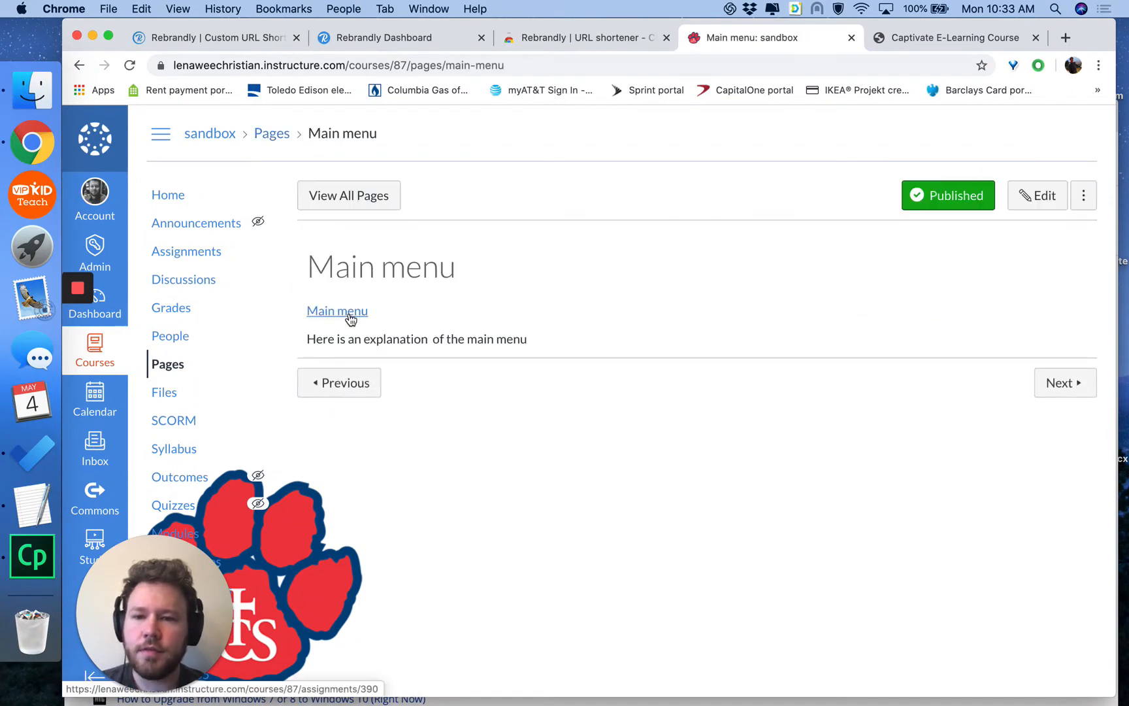
click(351, 317)
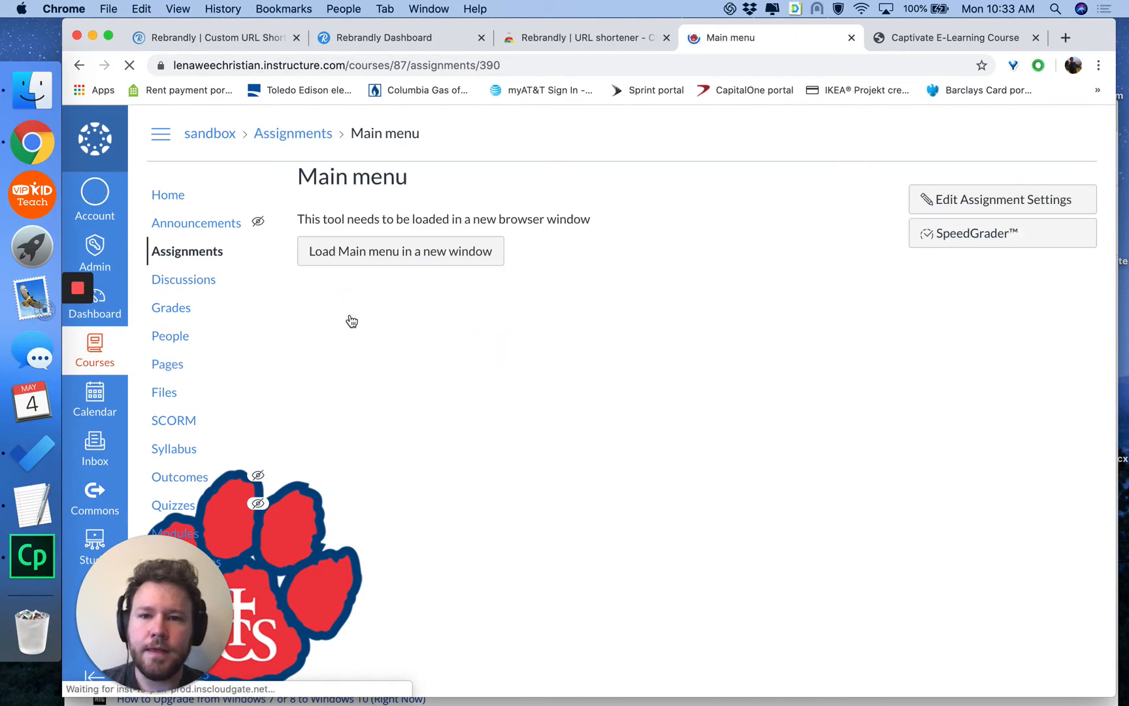
click(447, 252)
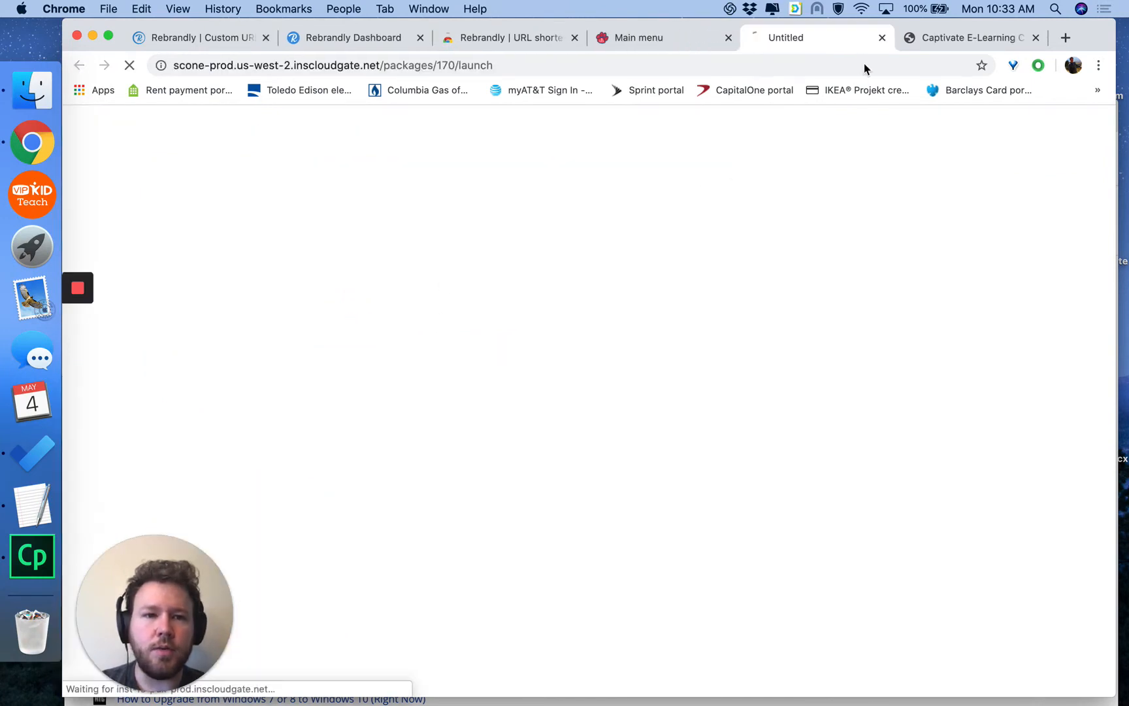
- Open the sandbox course's Mystic Tunnels page, follow its index.html link and return to the page
click(709, 37)
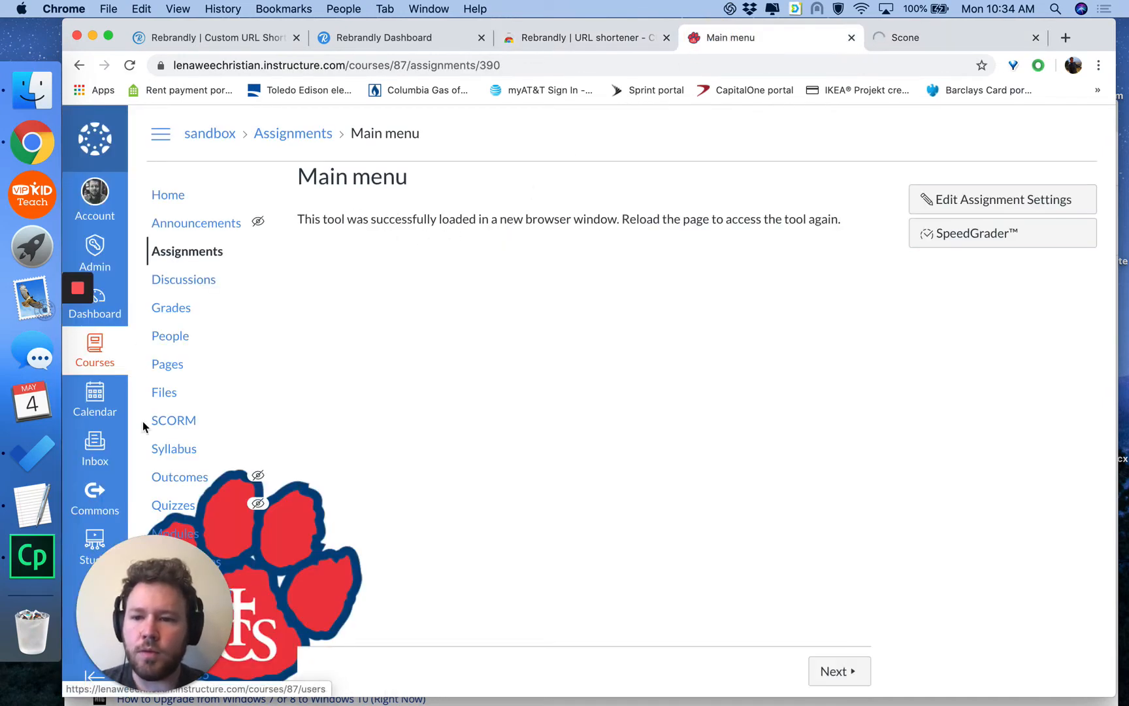
click(165, 366)
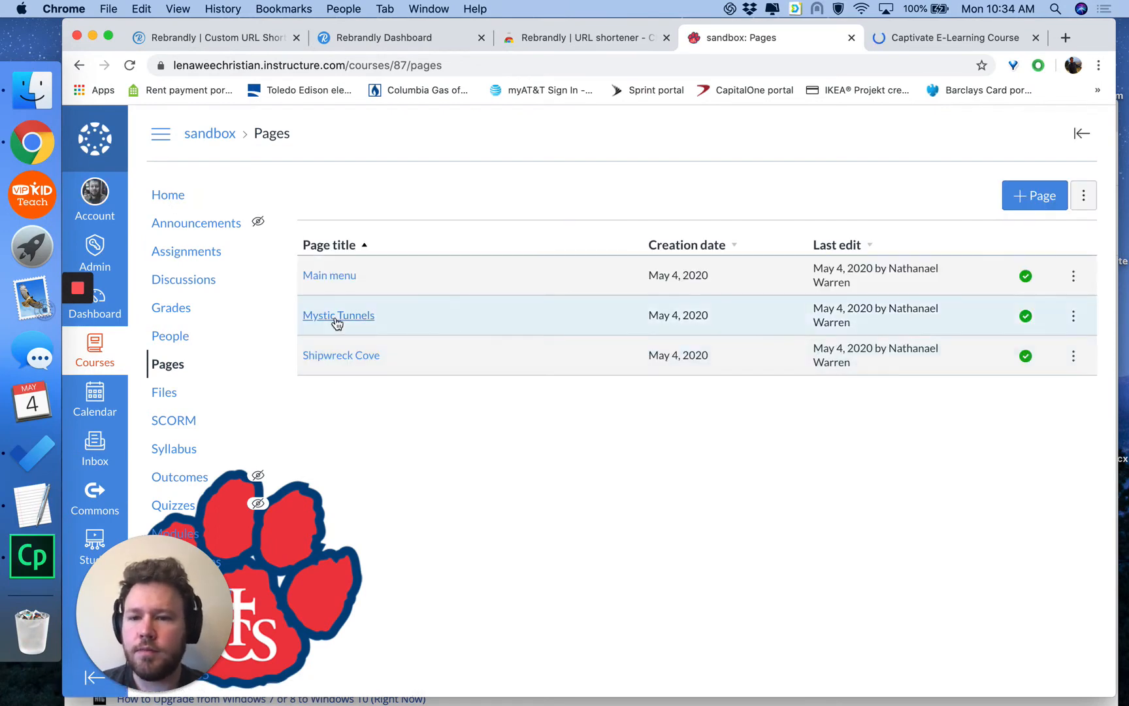
click(337, 317)
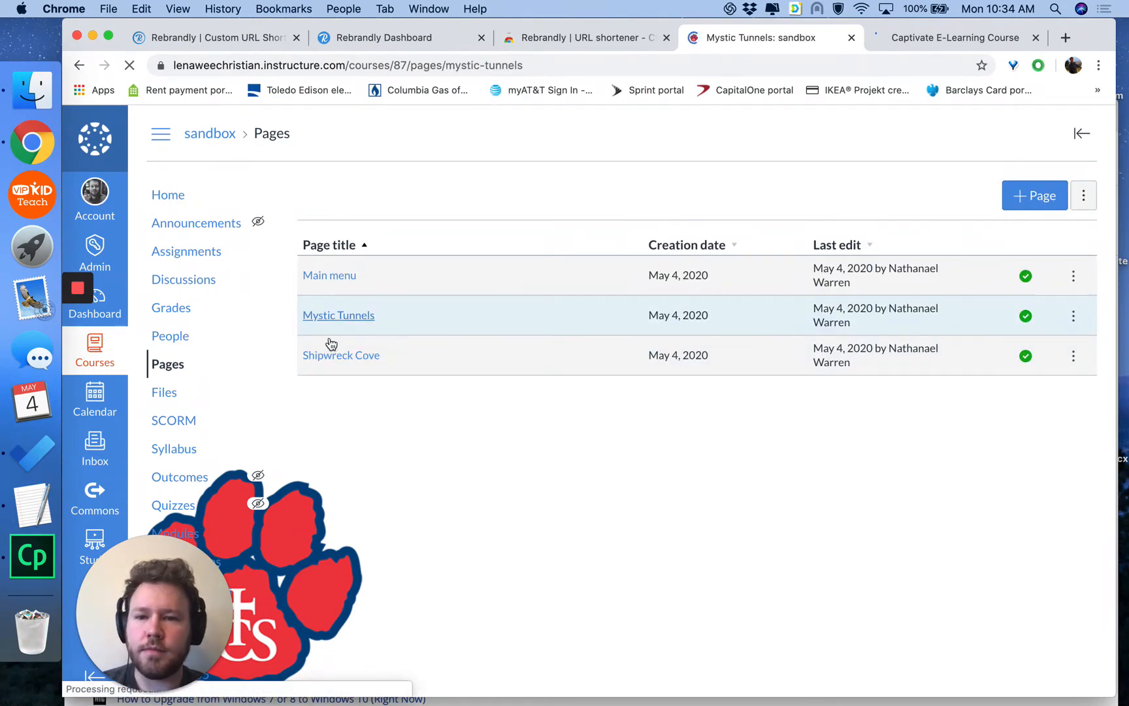
click(341, 340)
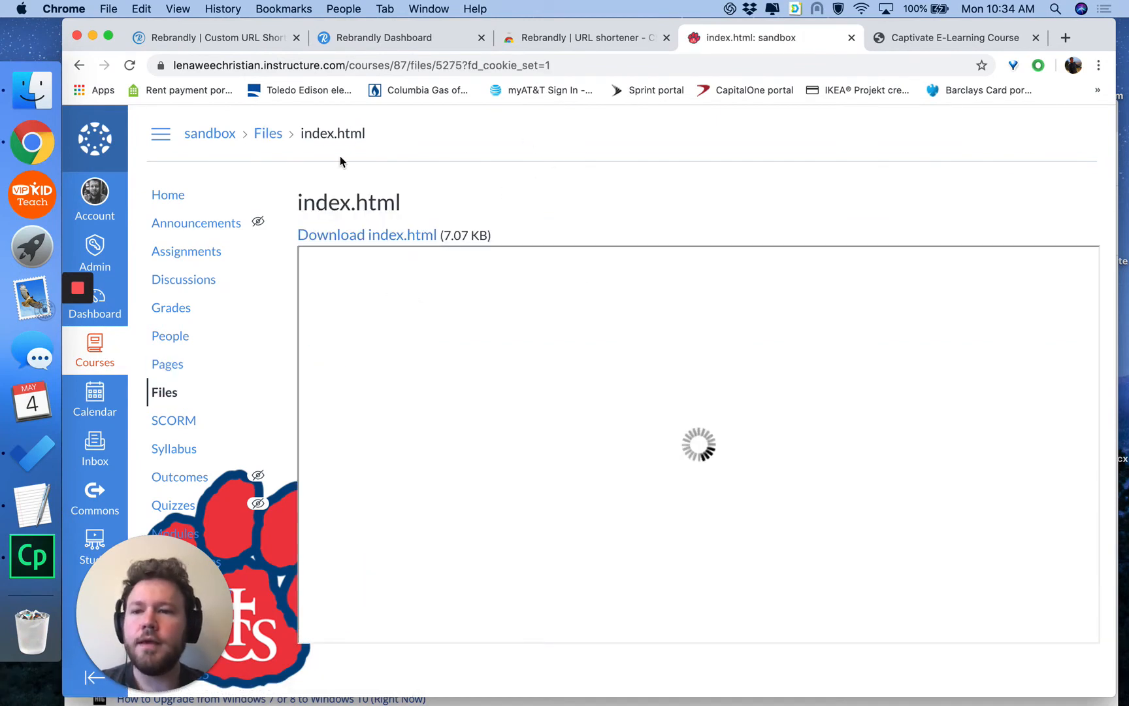
click(80, 66)
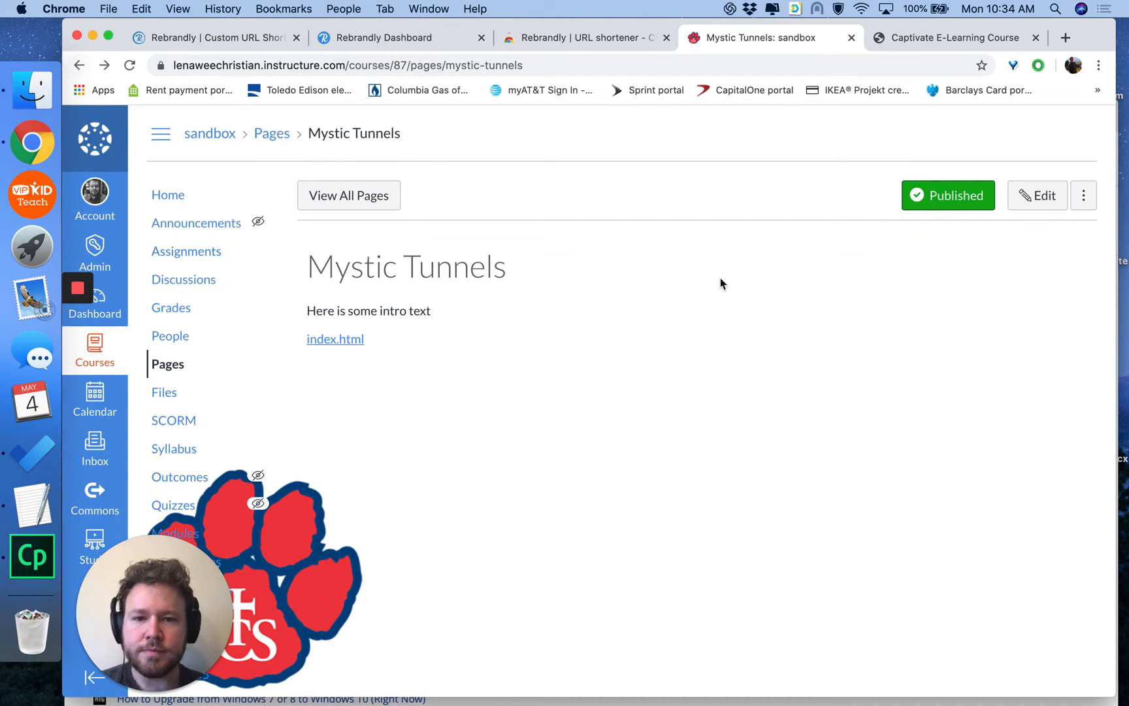
- Edit the Mystic Tunnels page as HTML and copy the index.html link's URL only up to "/download", without the "?wrap=1" part
click(1032, 206)
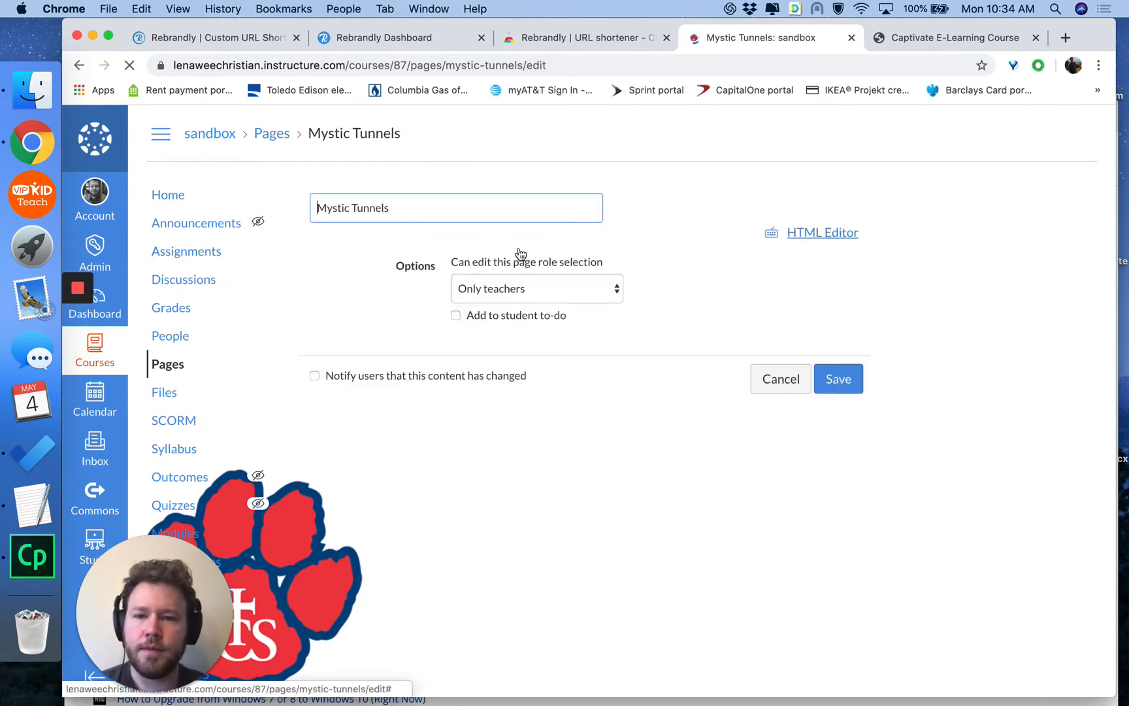
click(806, 234)
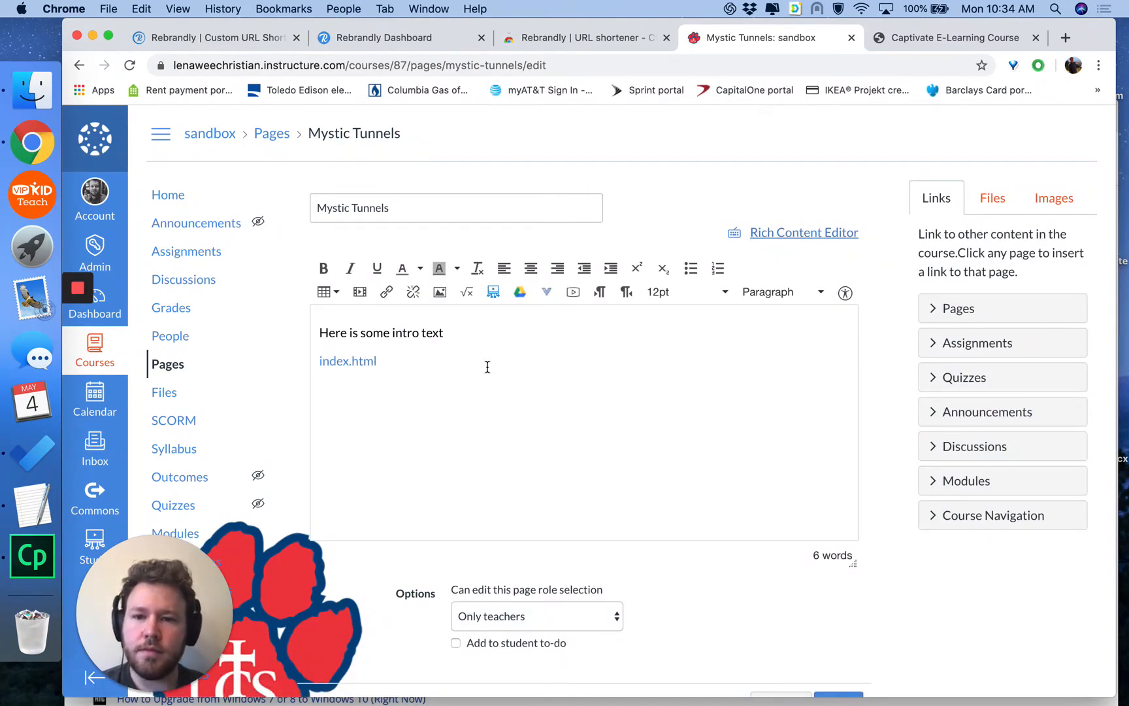
scroll(665, 425, down, 2)
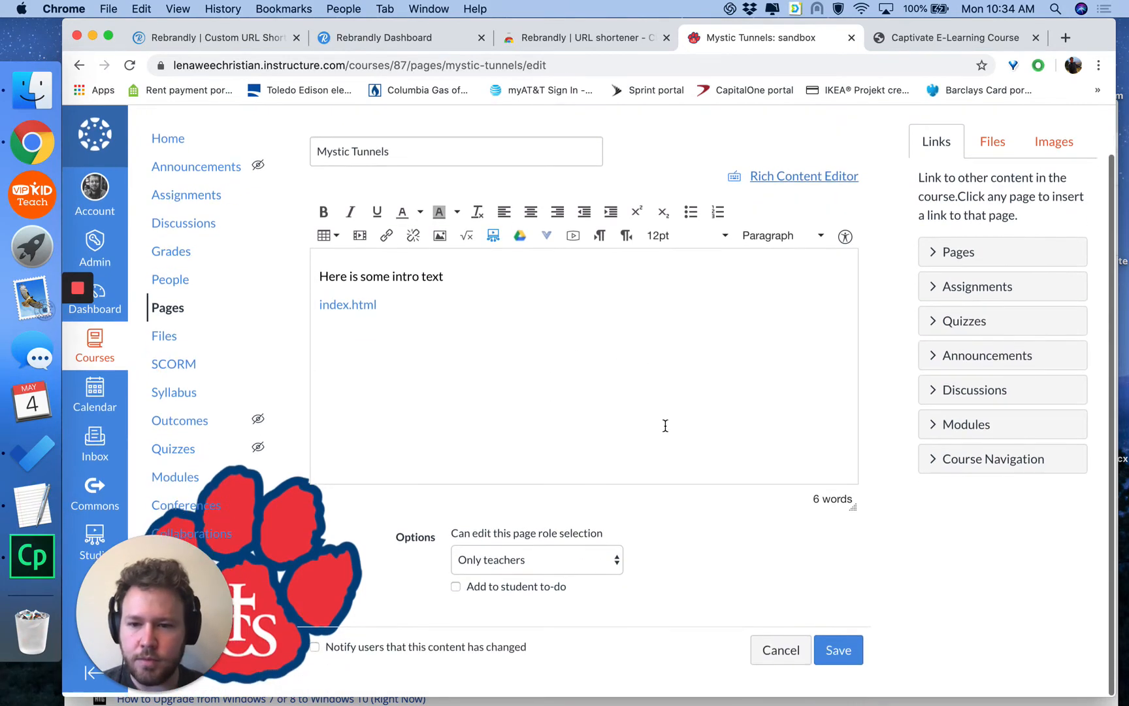
scroll(665, 425, up, 2)
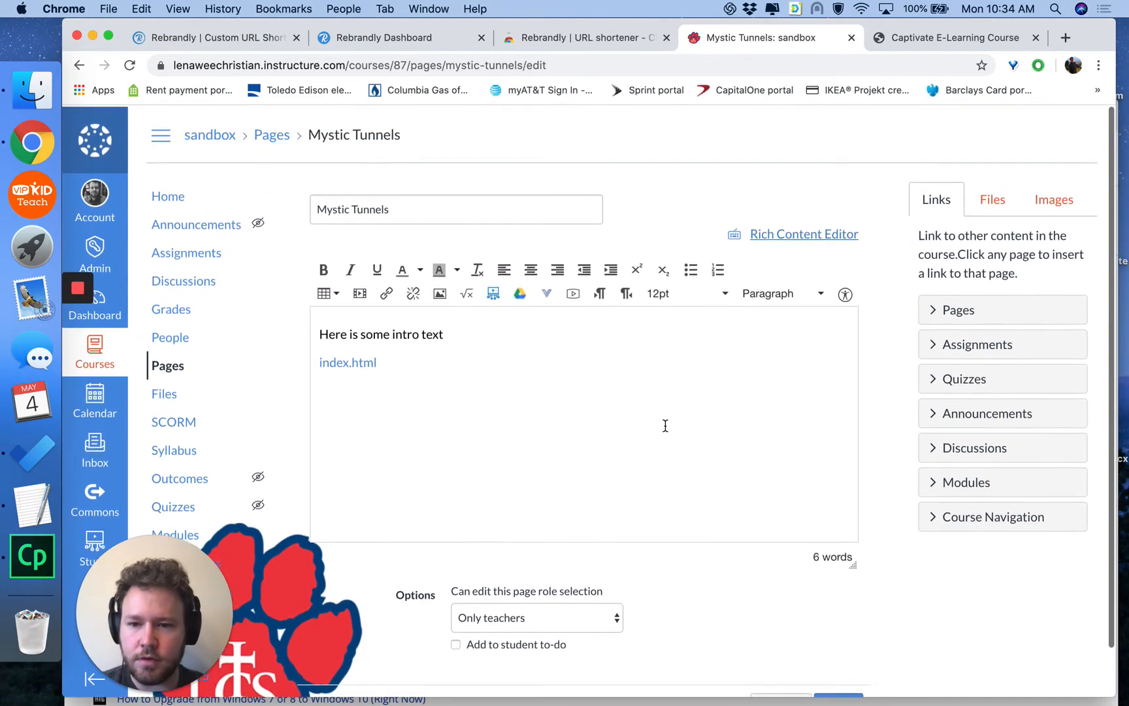
click(803, 234)
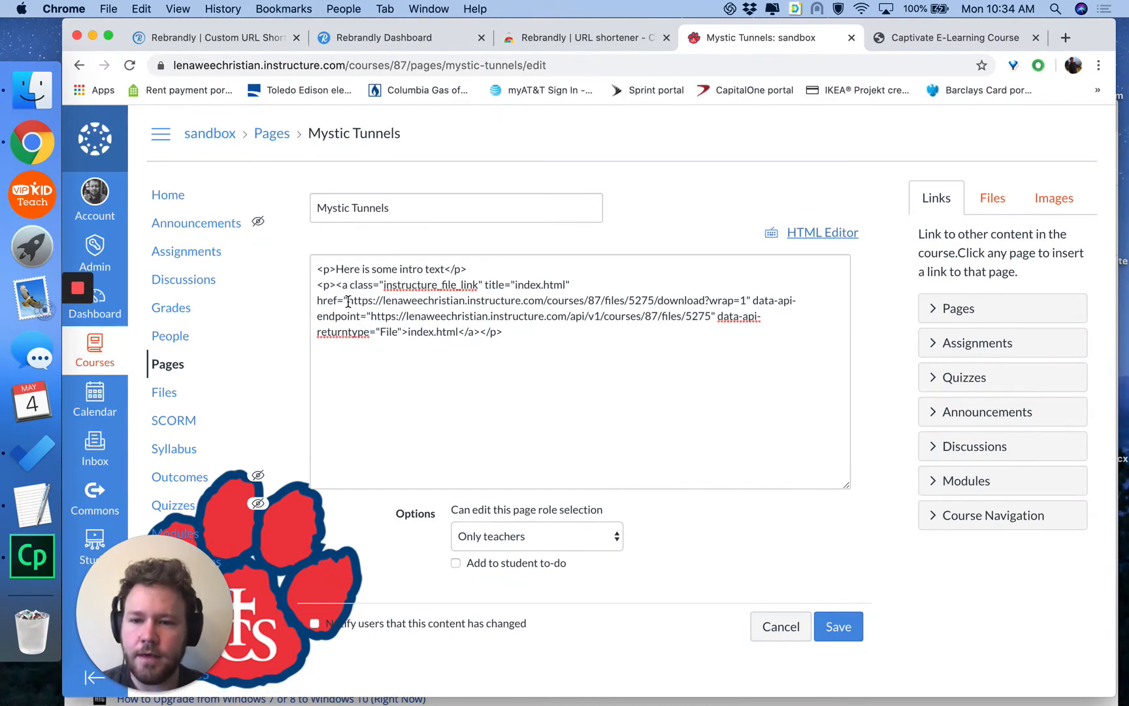
drag(346, 301, 706, 302)
key(super+c)
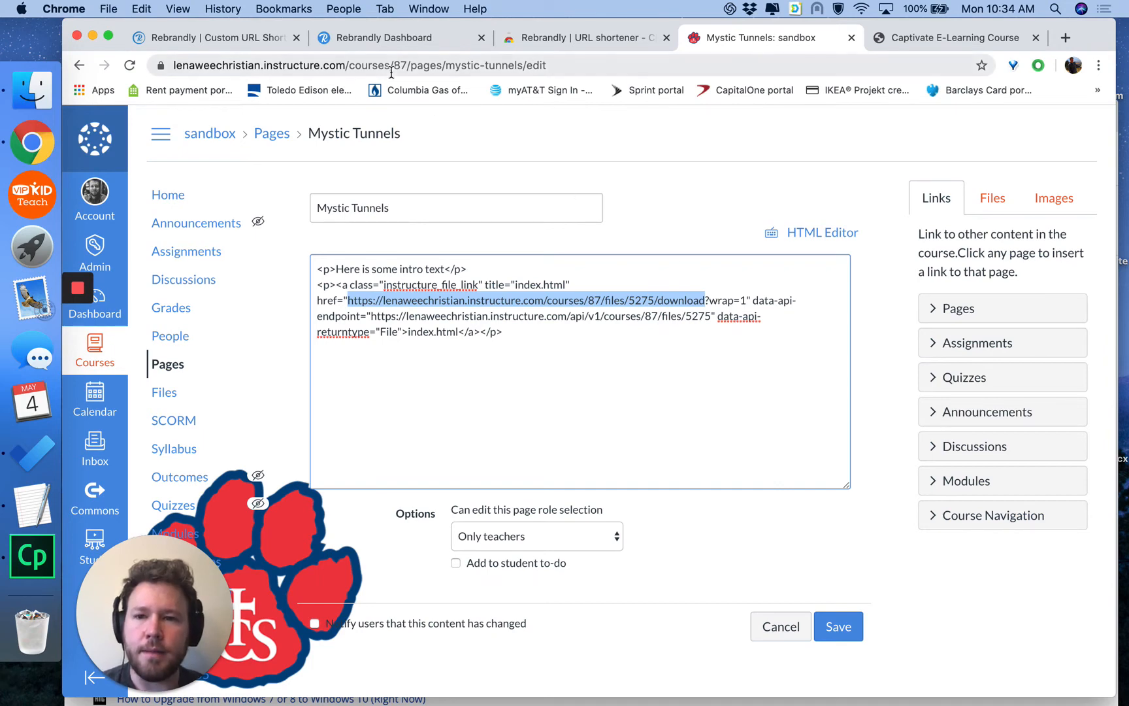
click(377, 40)
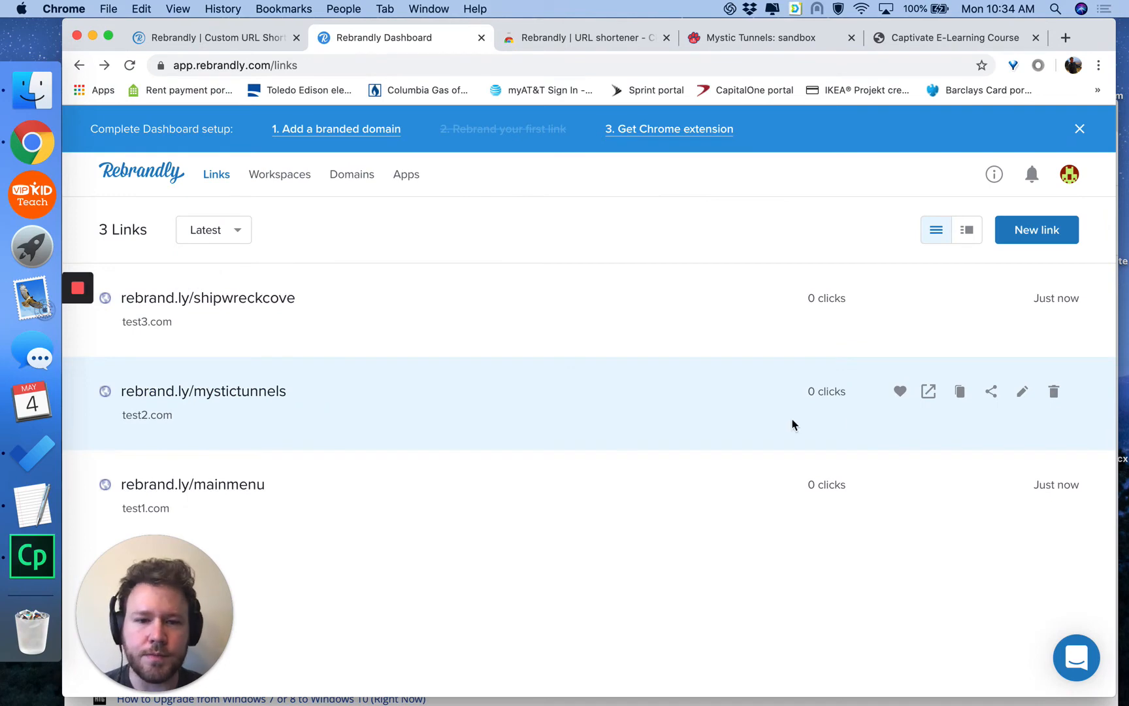
click(1022, 391)
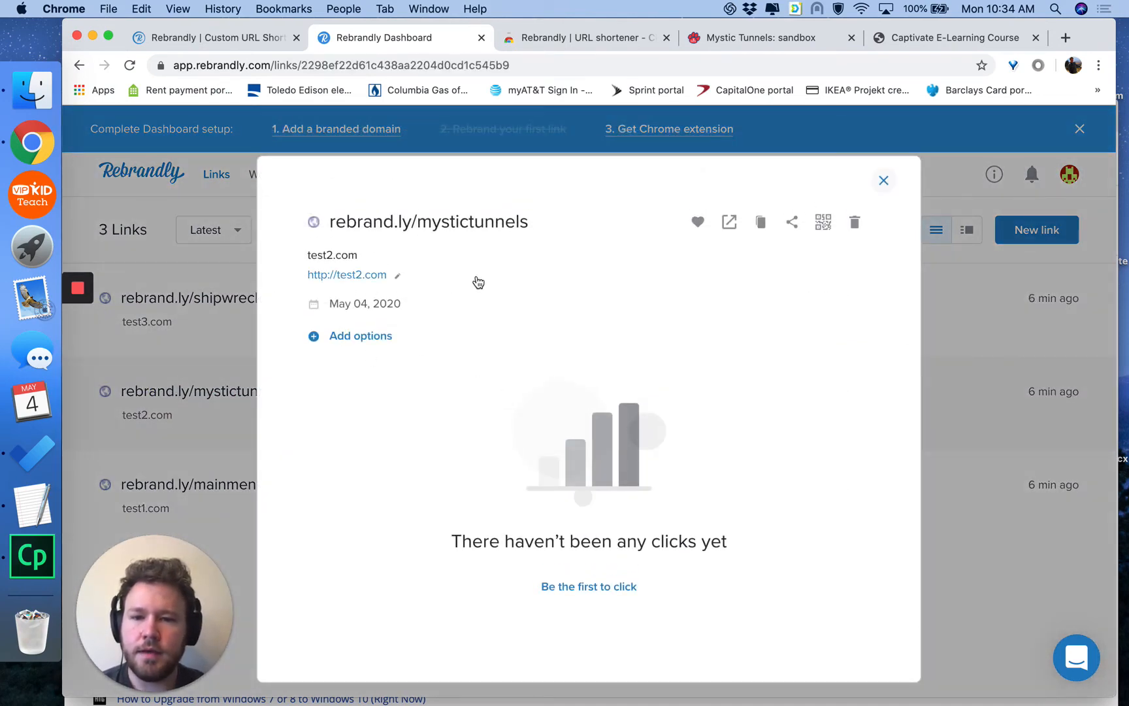
click(399, 279)
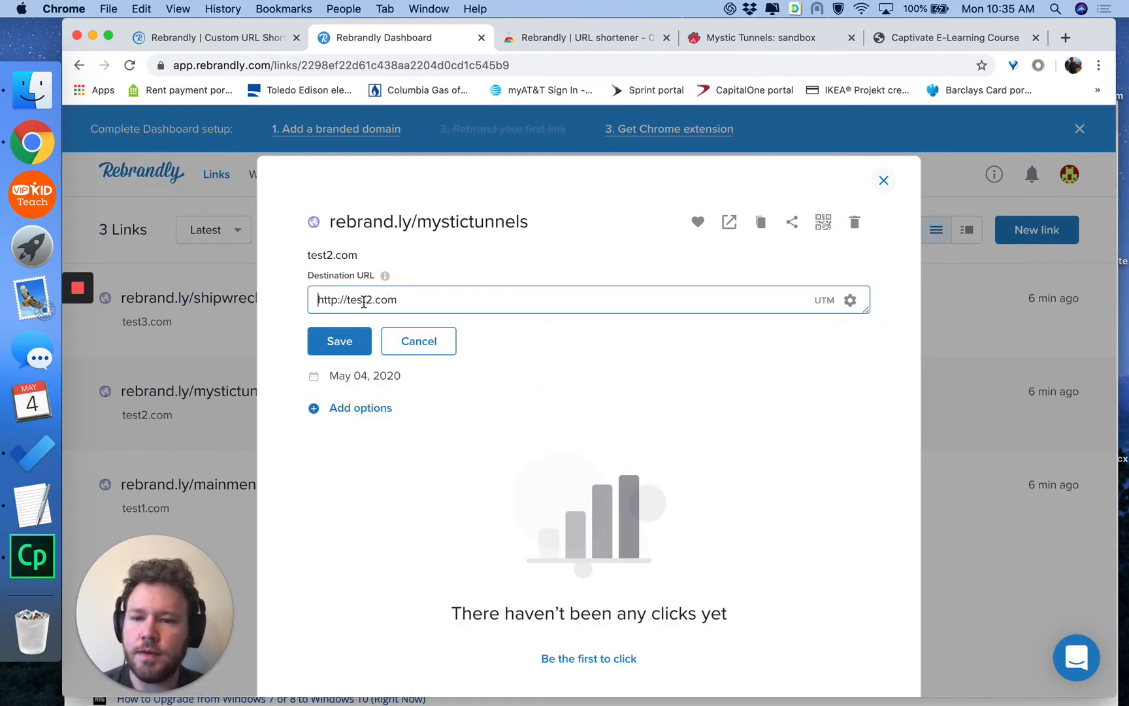
triple_click(364, 301)
key(super+v)
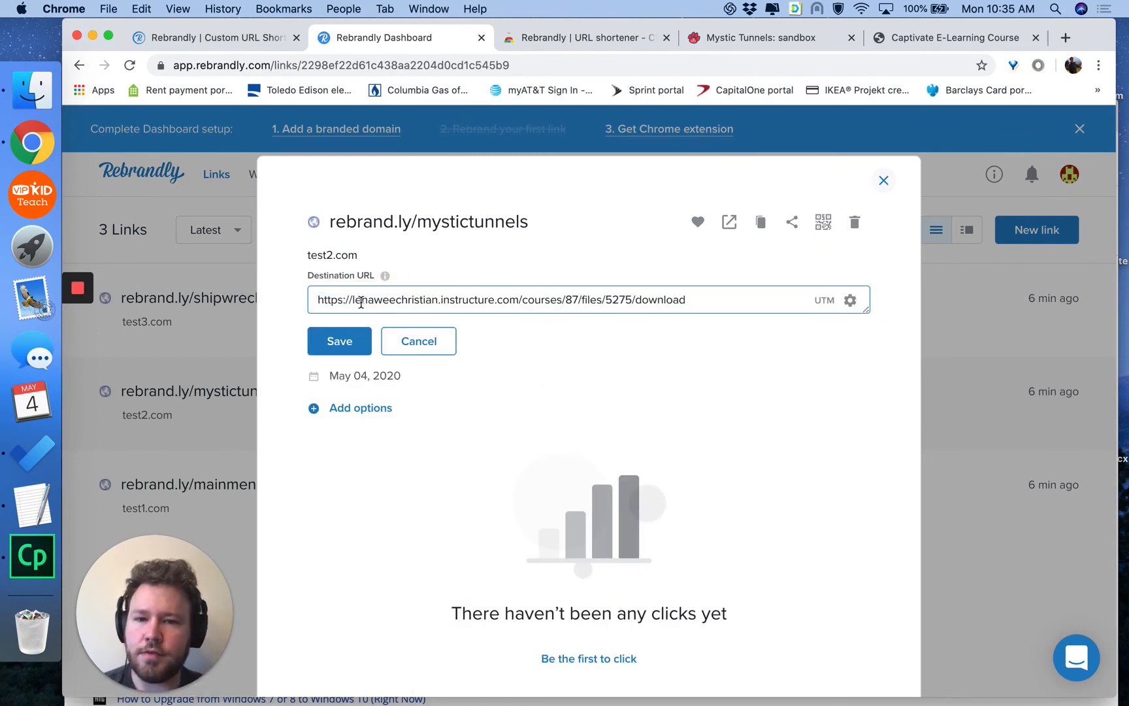
click(333, 349)
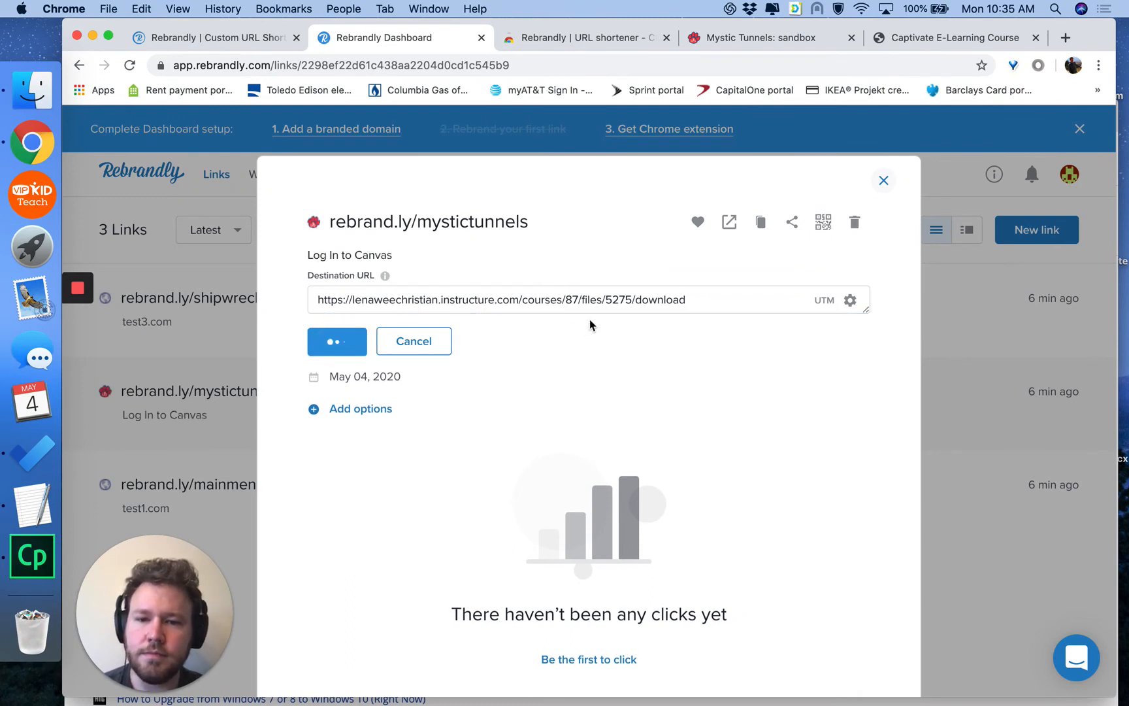
click(883, 181)
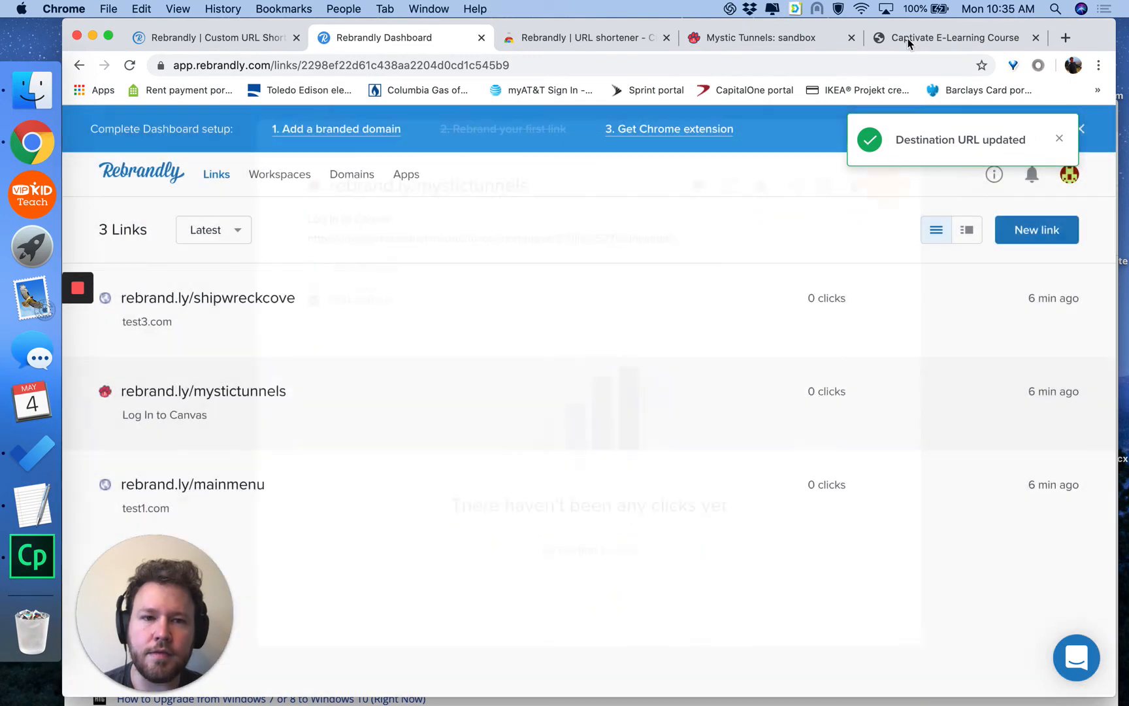
- Copy the launched main menu course's full SCORM URL and save it as the destination URL of rebrand.ly/mainmenu
click(902, 37)
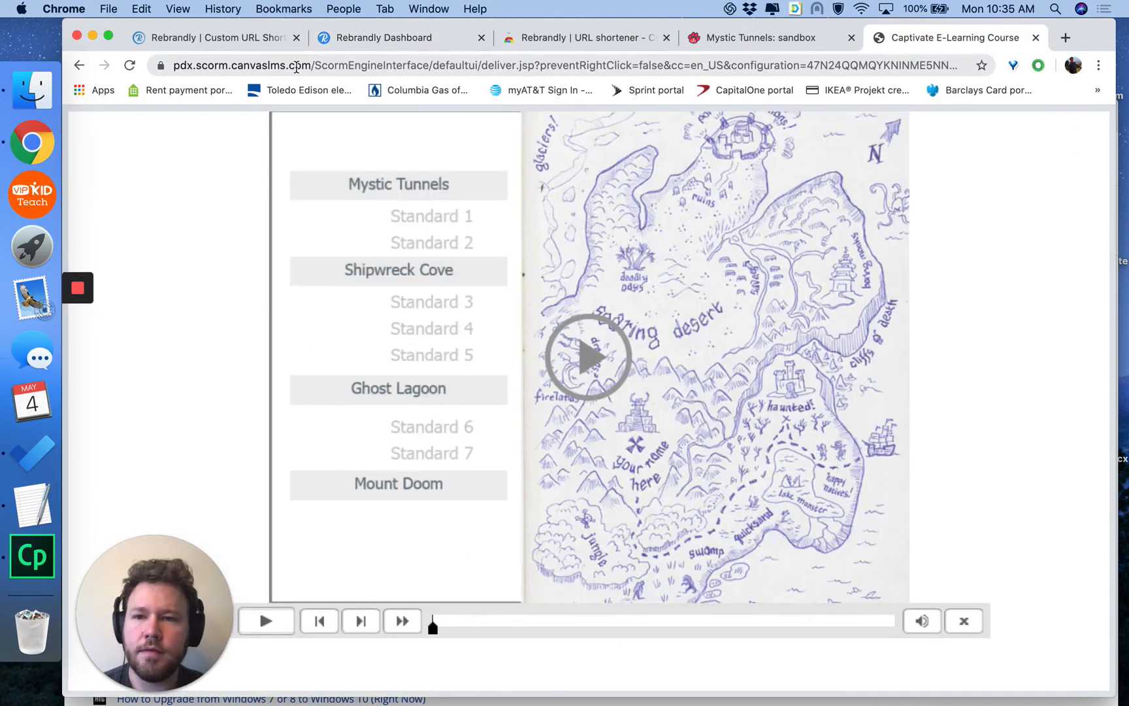
click(296, 67)
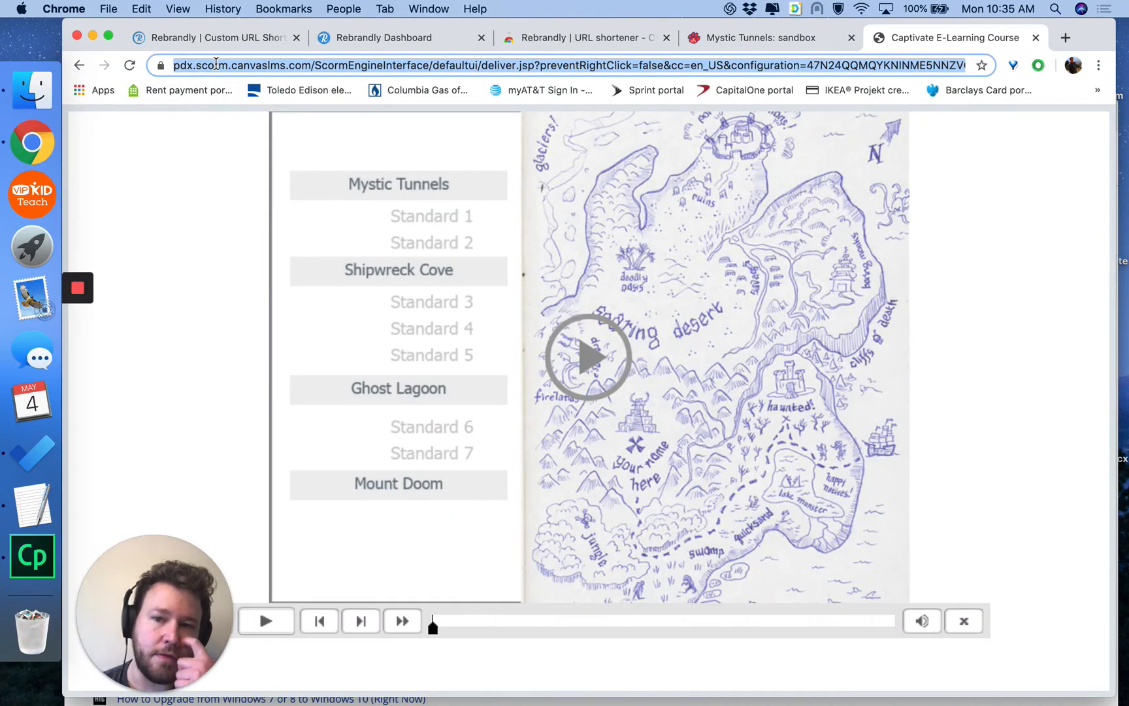
click(366, 36)
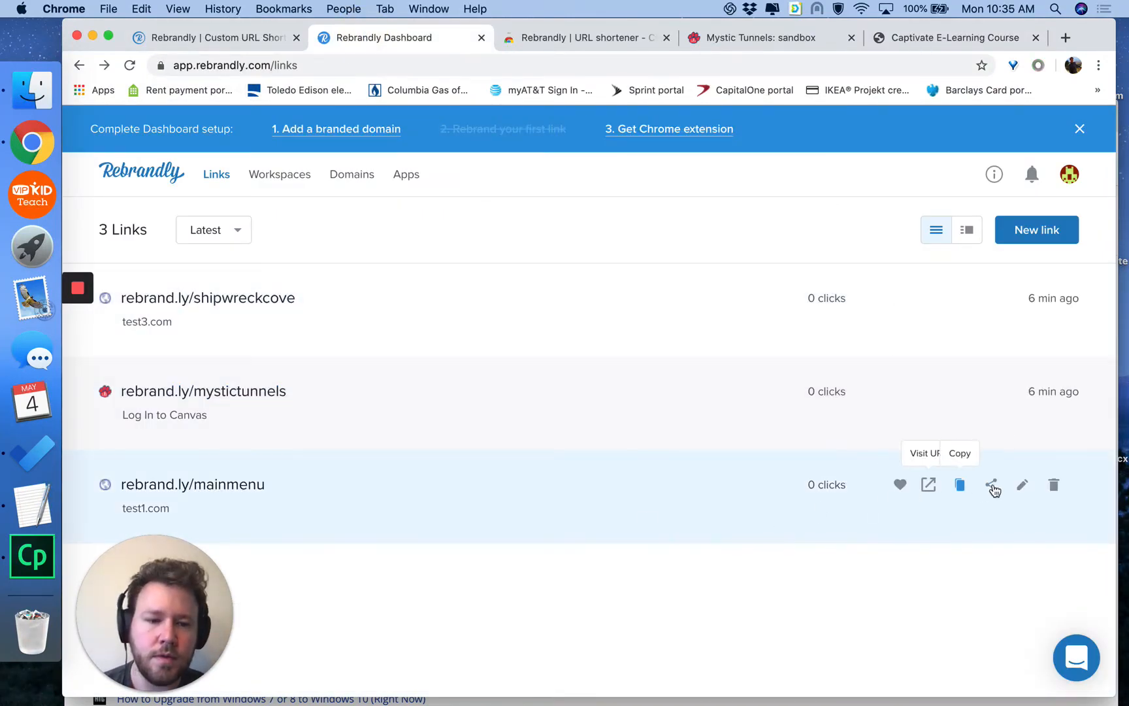
click(1021, 486)
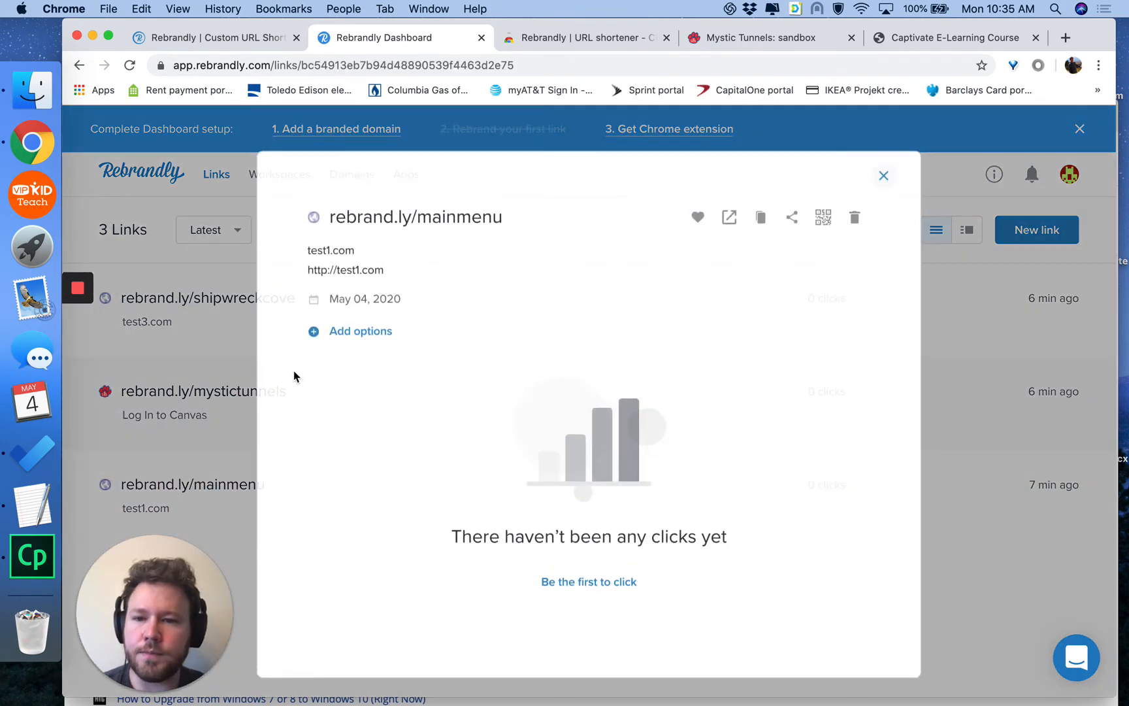
click(394, 276)
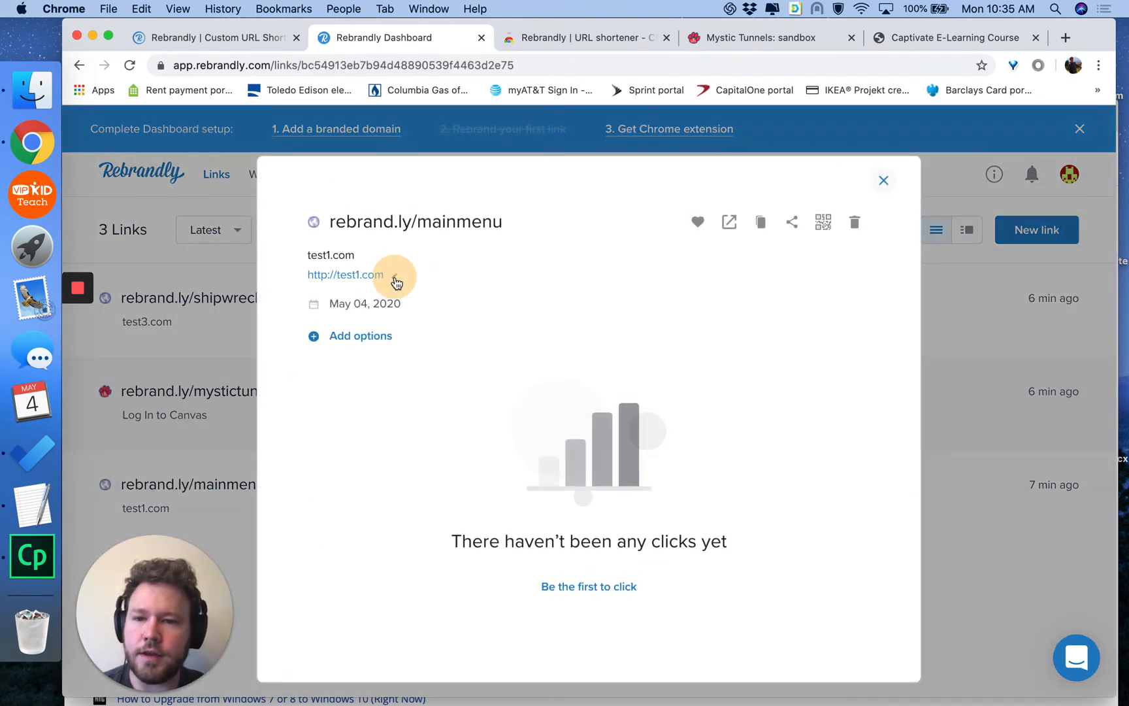
key(super+a)
key(super+v)
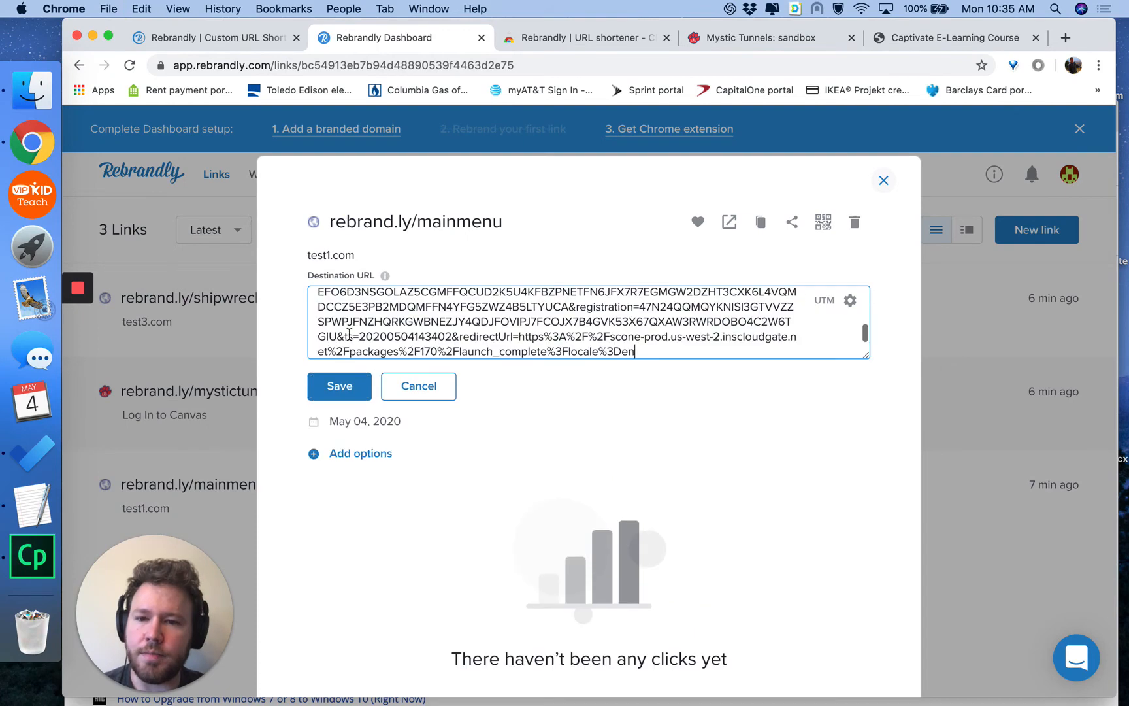
click(339, 389)
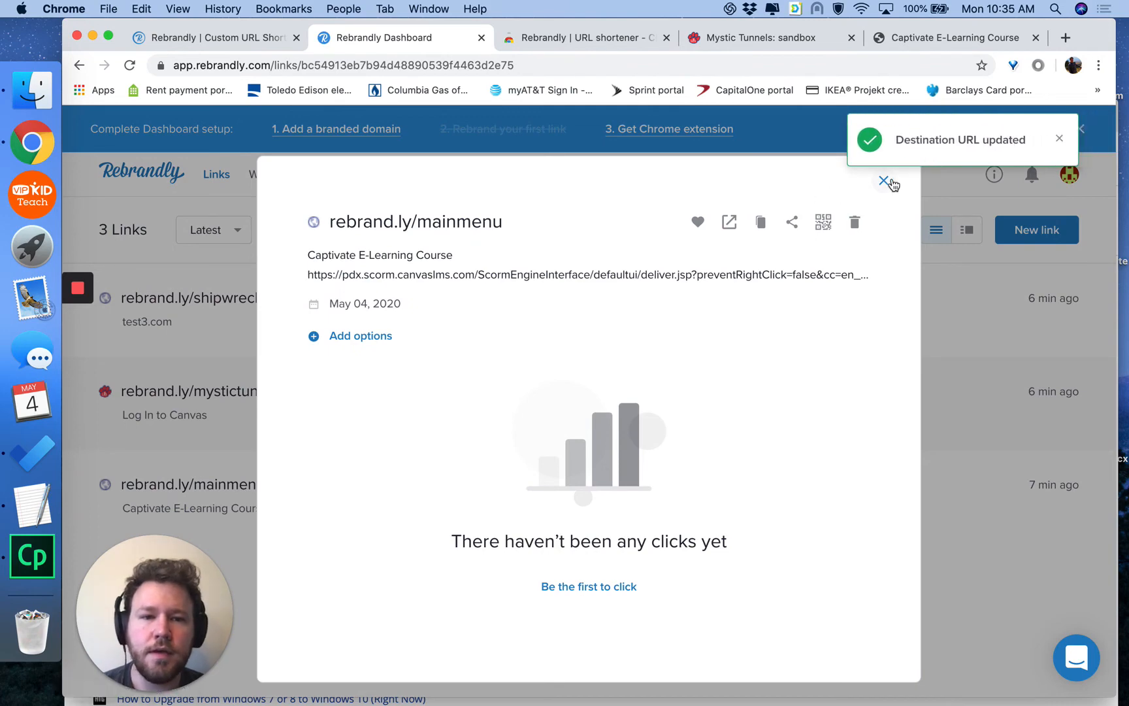
click(884, 182)
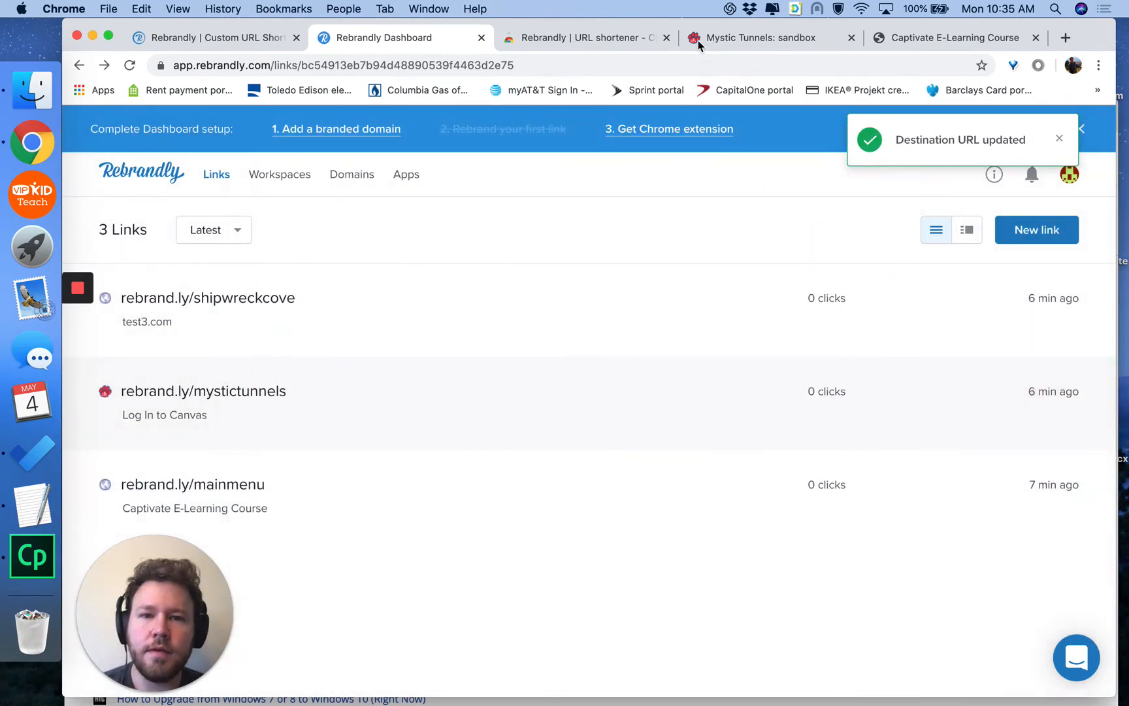
- Launch the sandbox course's Shipwreck Cove assignment in a new window and copy its full SCORM URL
click(699, 40)
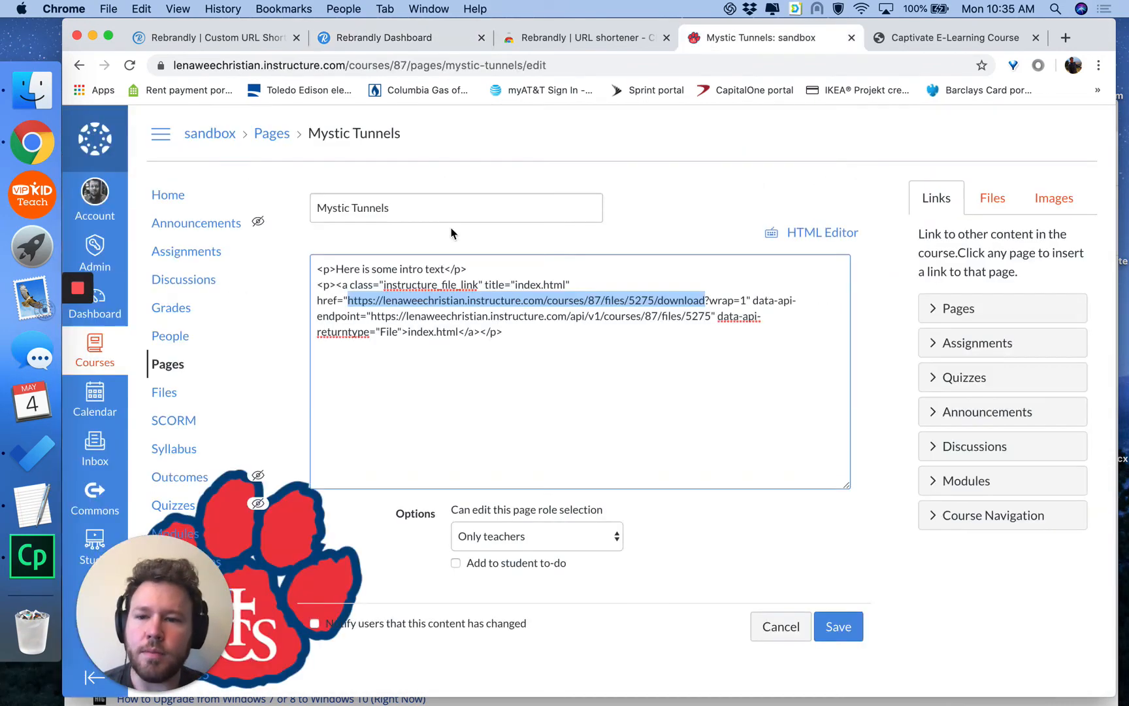
click(175, 421)
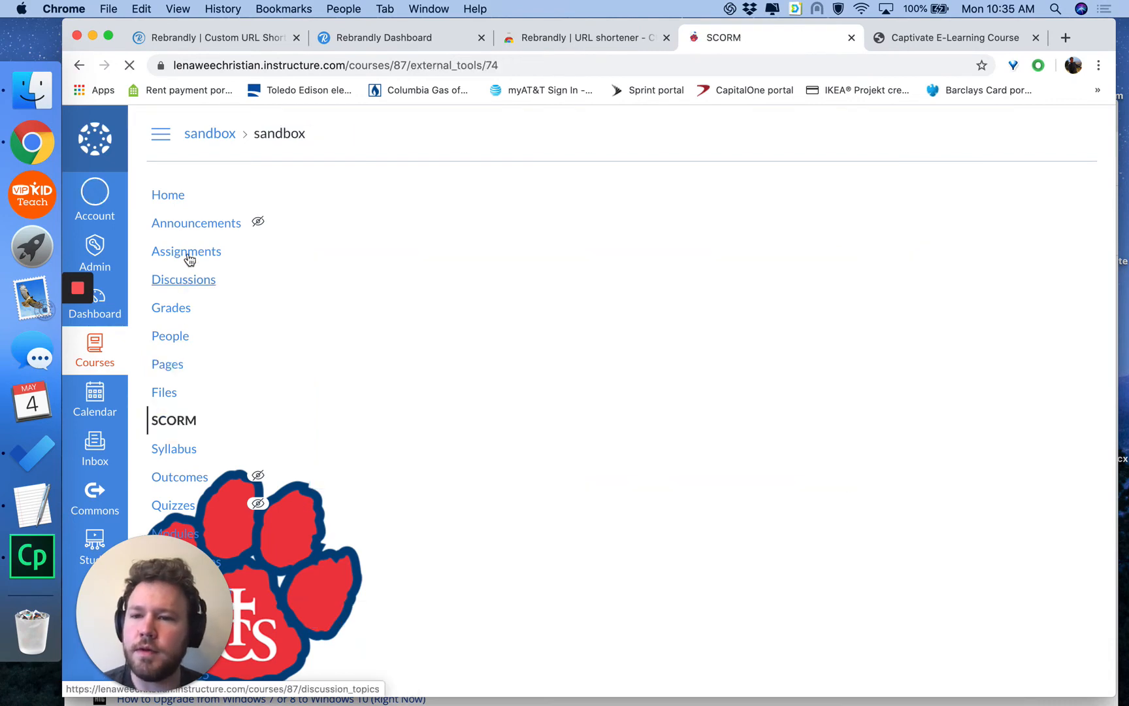
click(189, 253)
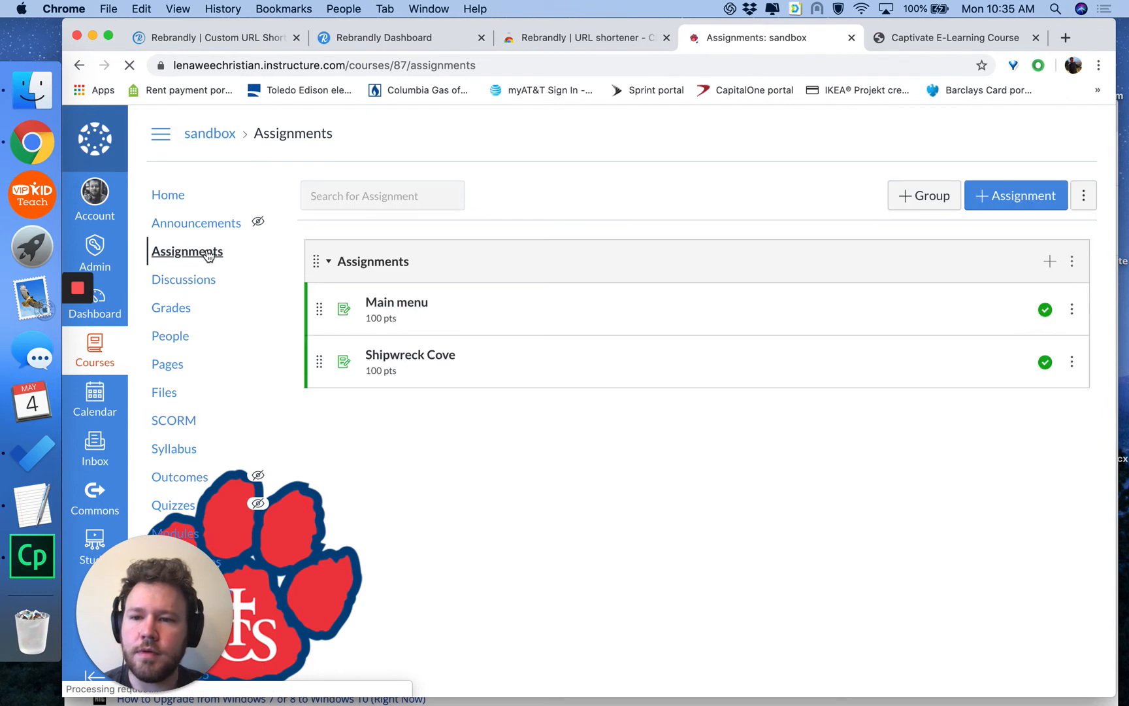
click(417, 357)
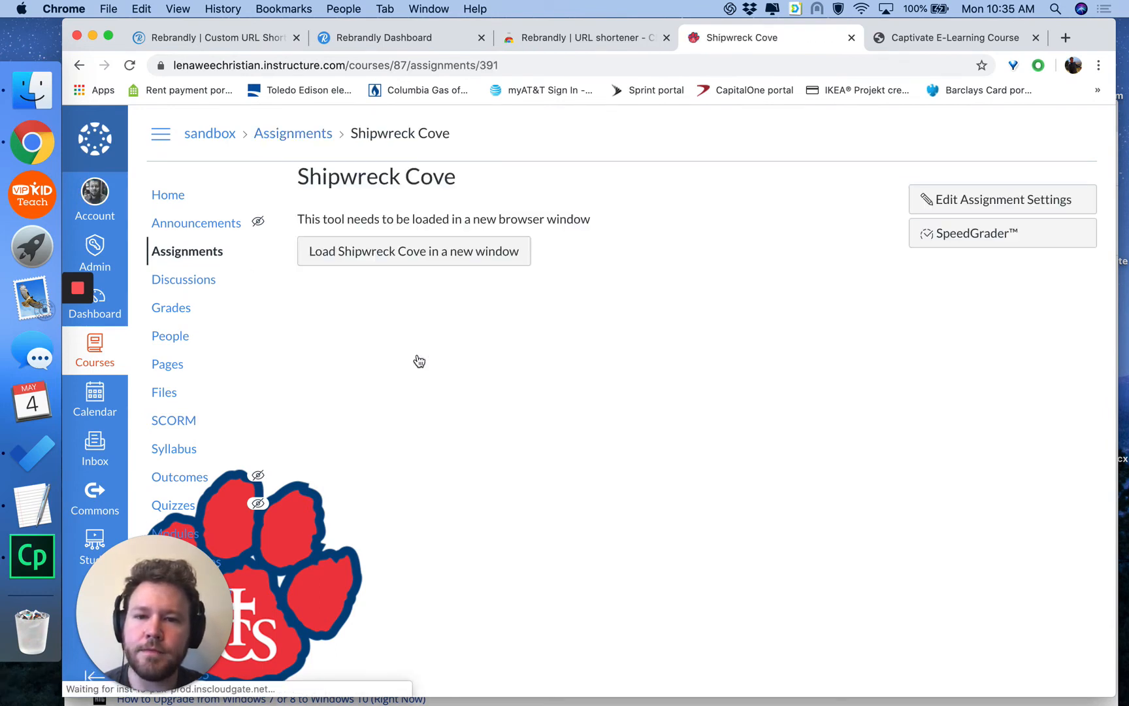
click(426, 252)
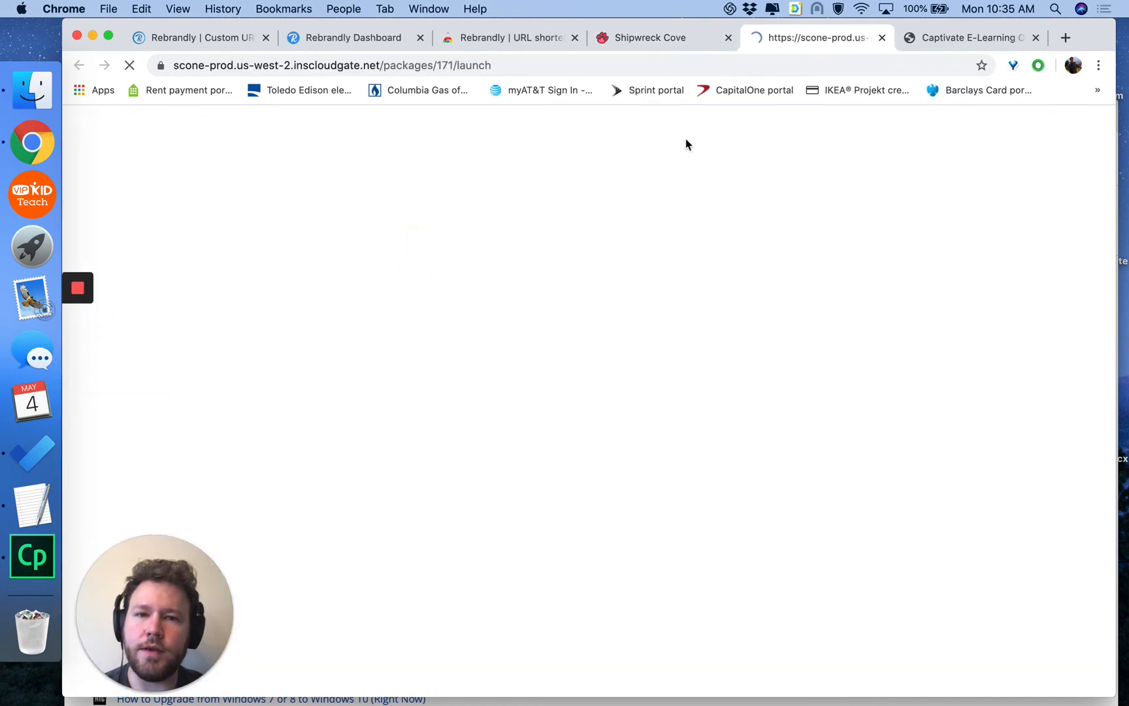
click(482, 65)
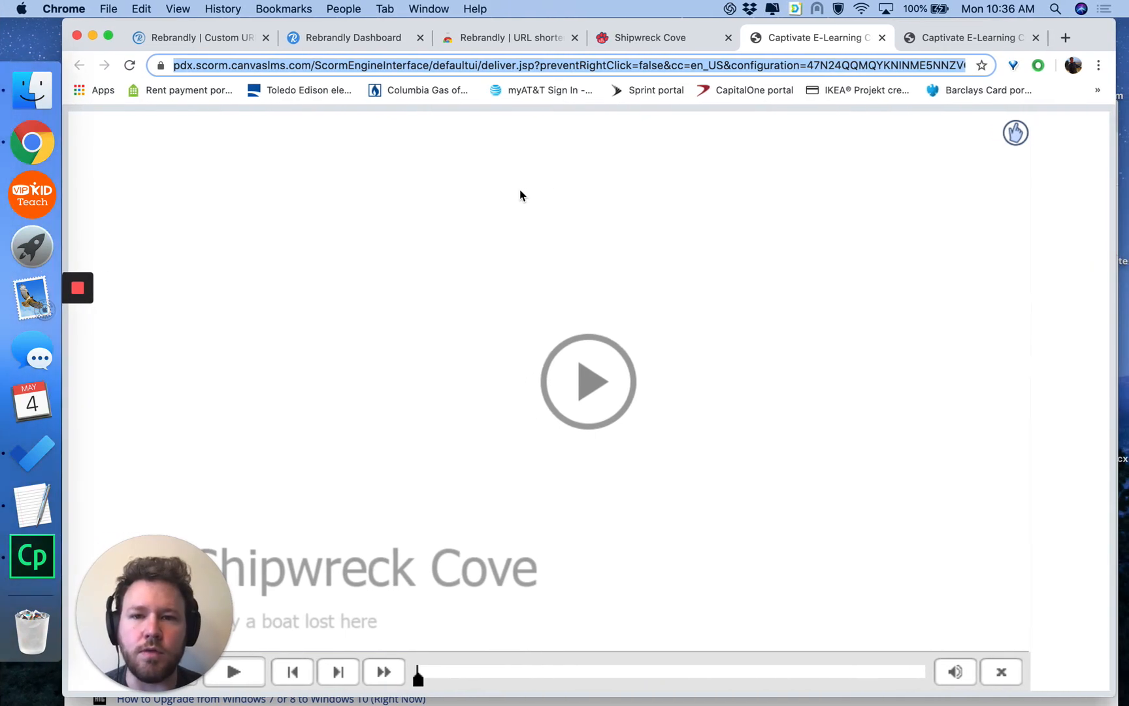
- Set the destination URL of rebrand.ly/shipwreckcove to the copied Shipwreck Cove SCORM URL and save it
click(357, 42)
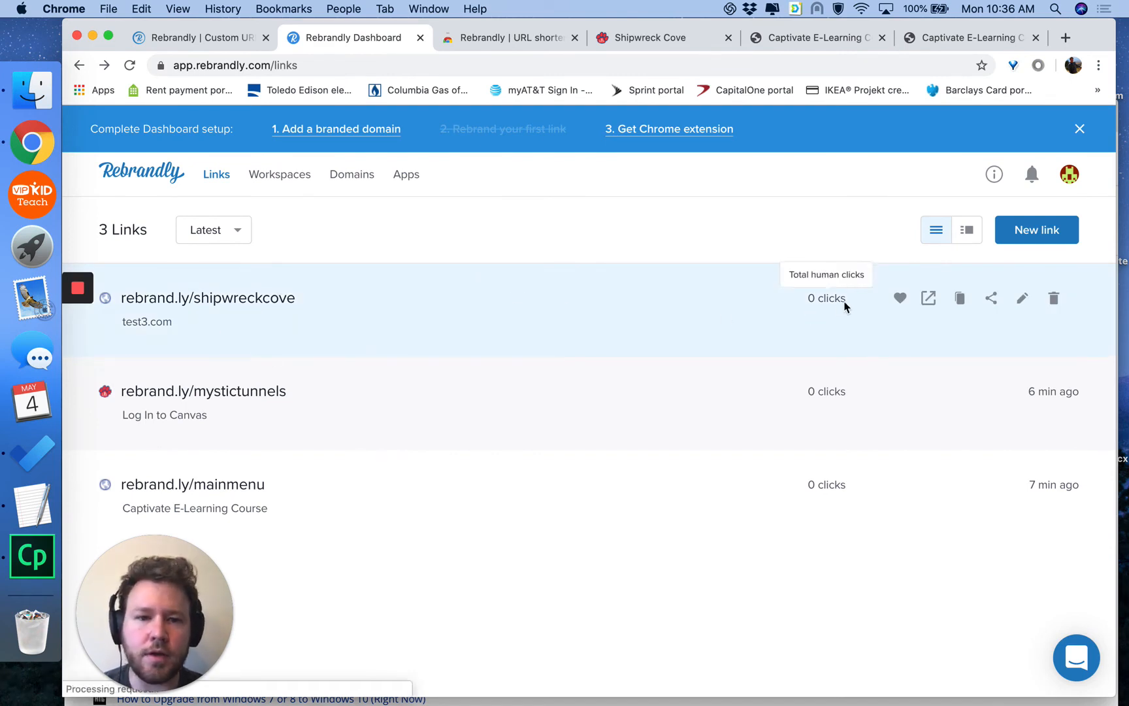
click(1020, 298)
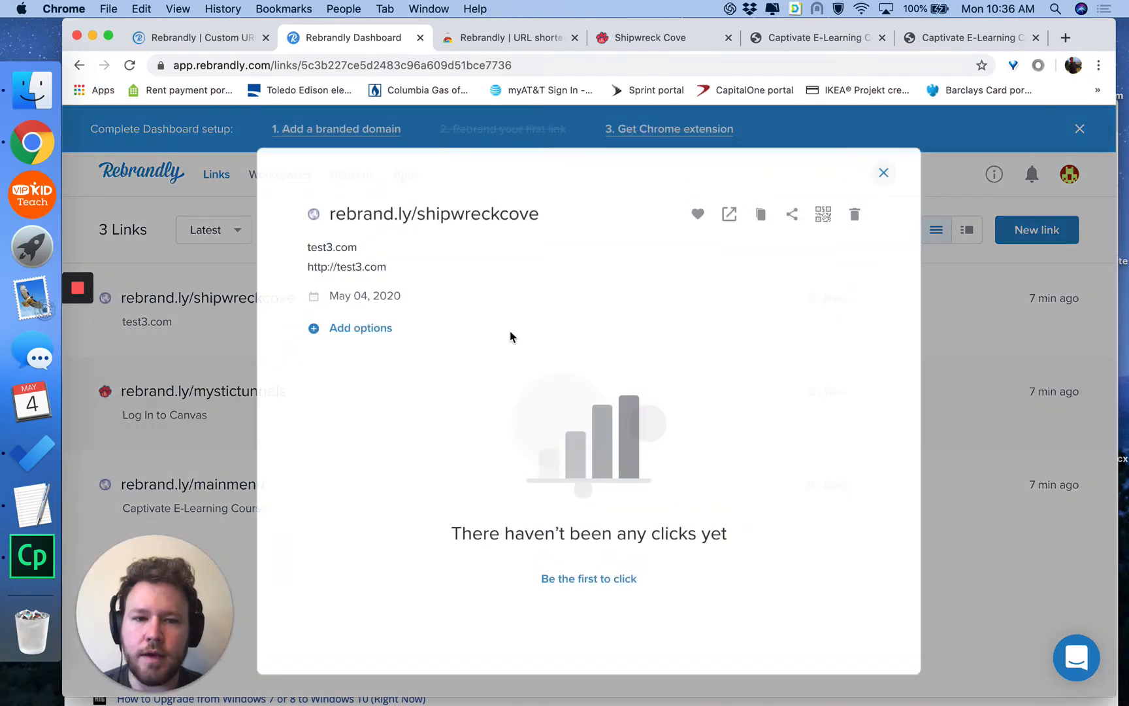
click(396, 279)
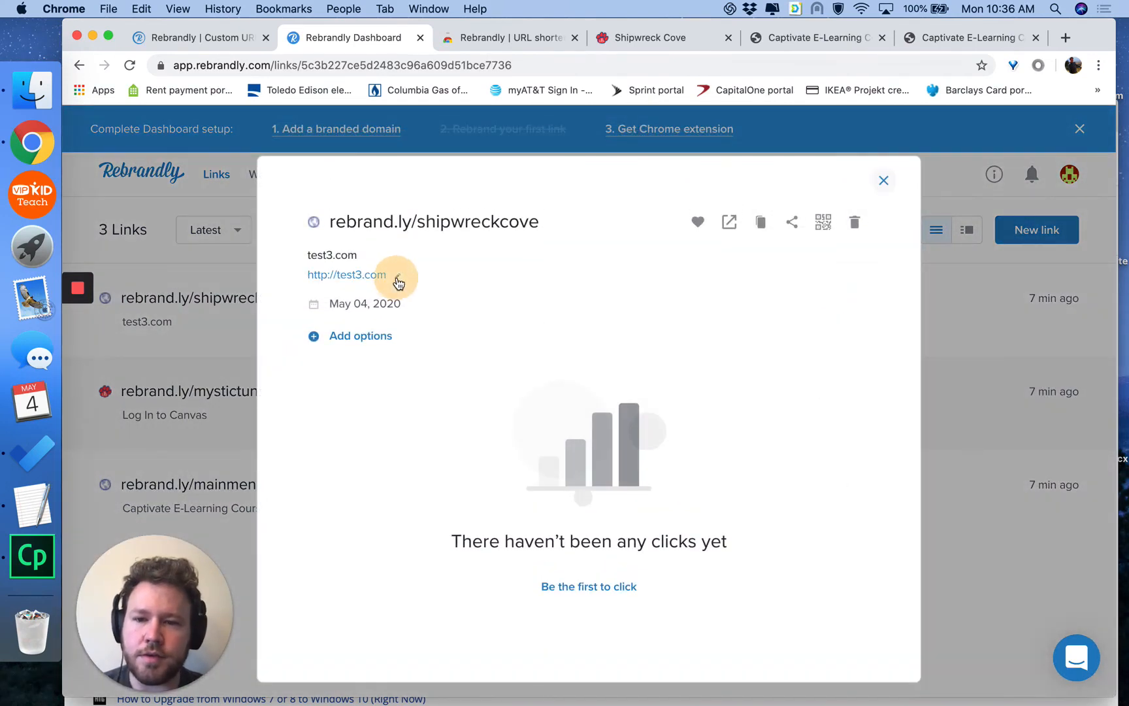
key(super+a)
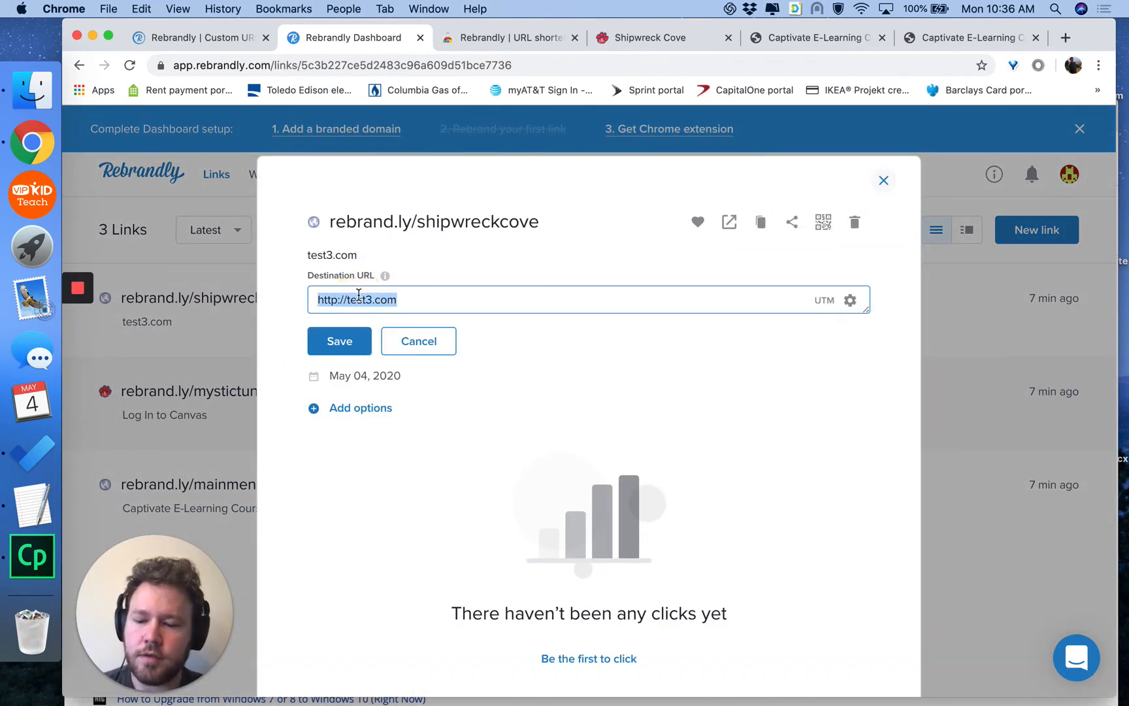
key(super+v)
click(341, 390)
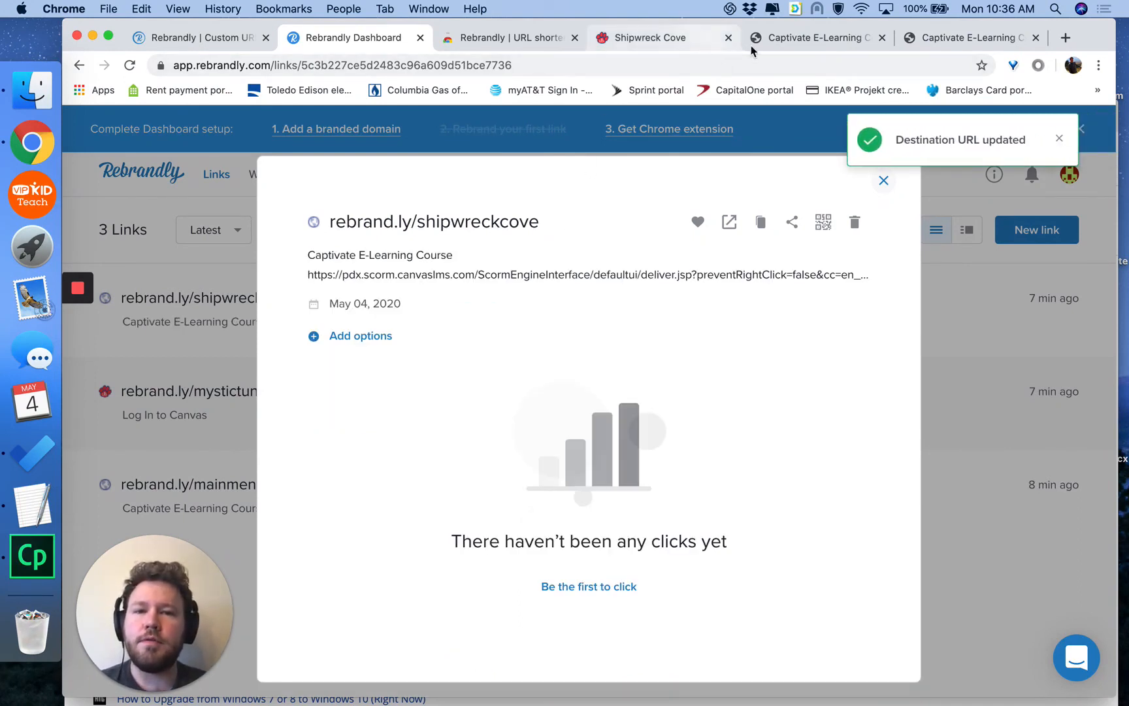
- Close the launched main menu course and the rebrand.ly/shipwreckcove link details, returning to the Rebrandly links list
click(812, 39)
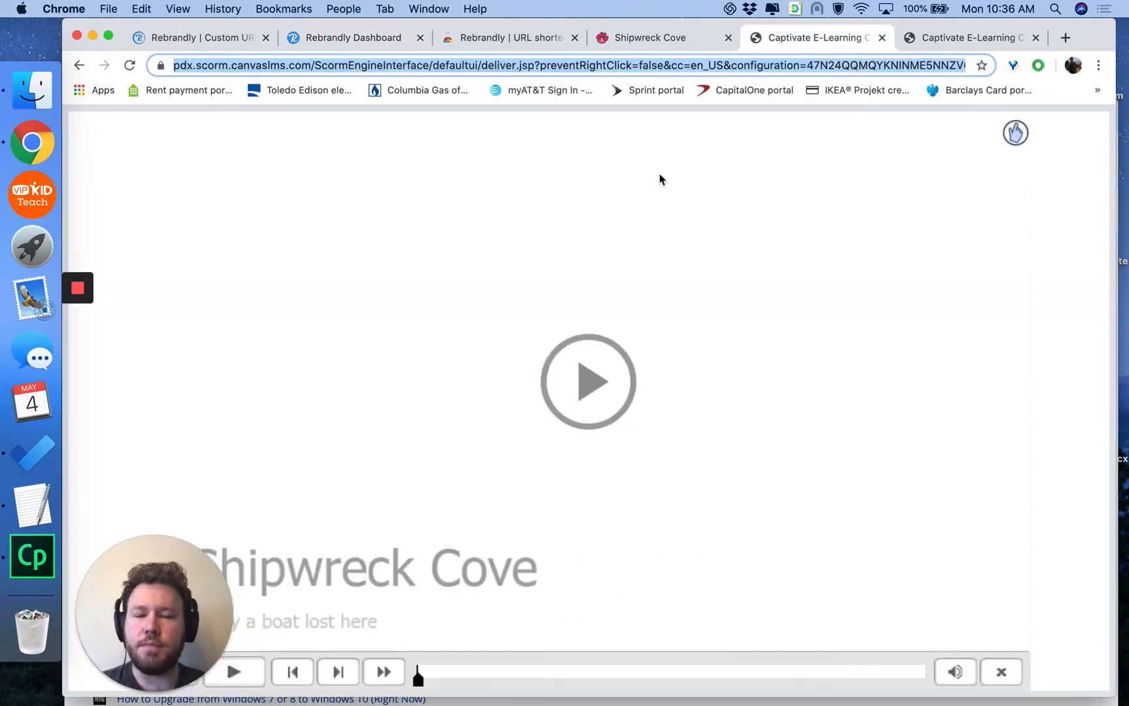
click(931, 39)
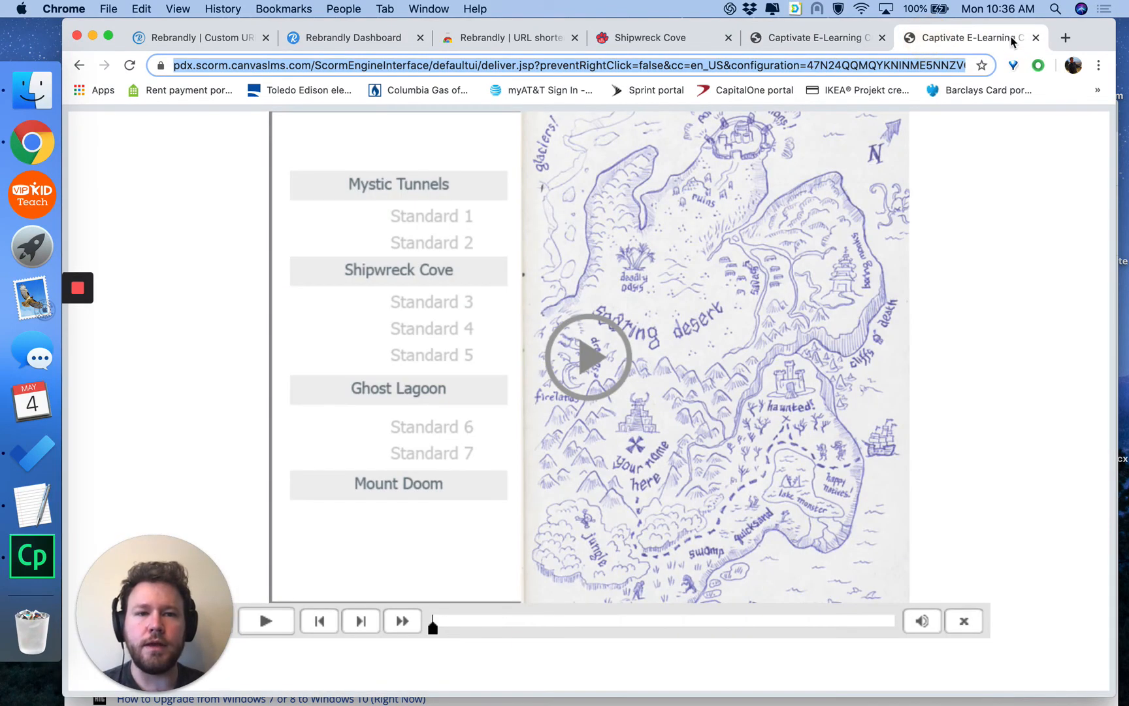
key(super+w)
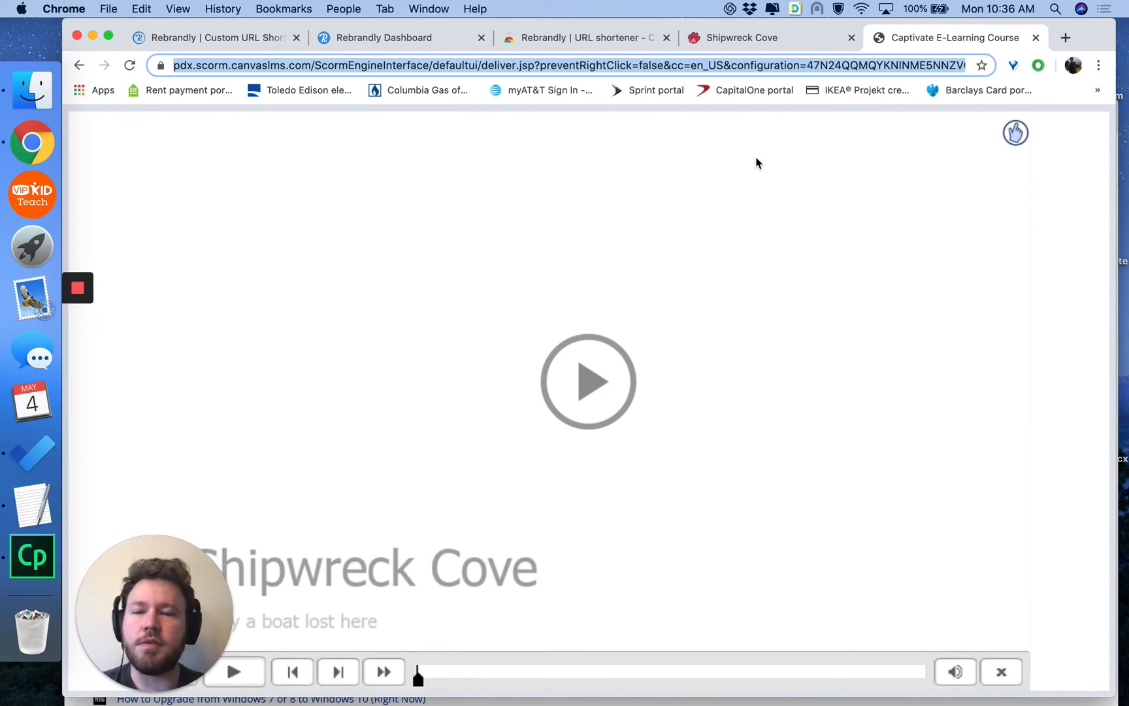
click(379, 37)
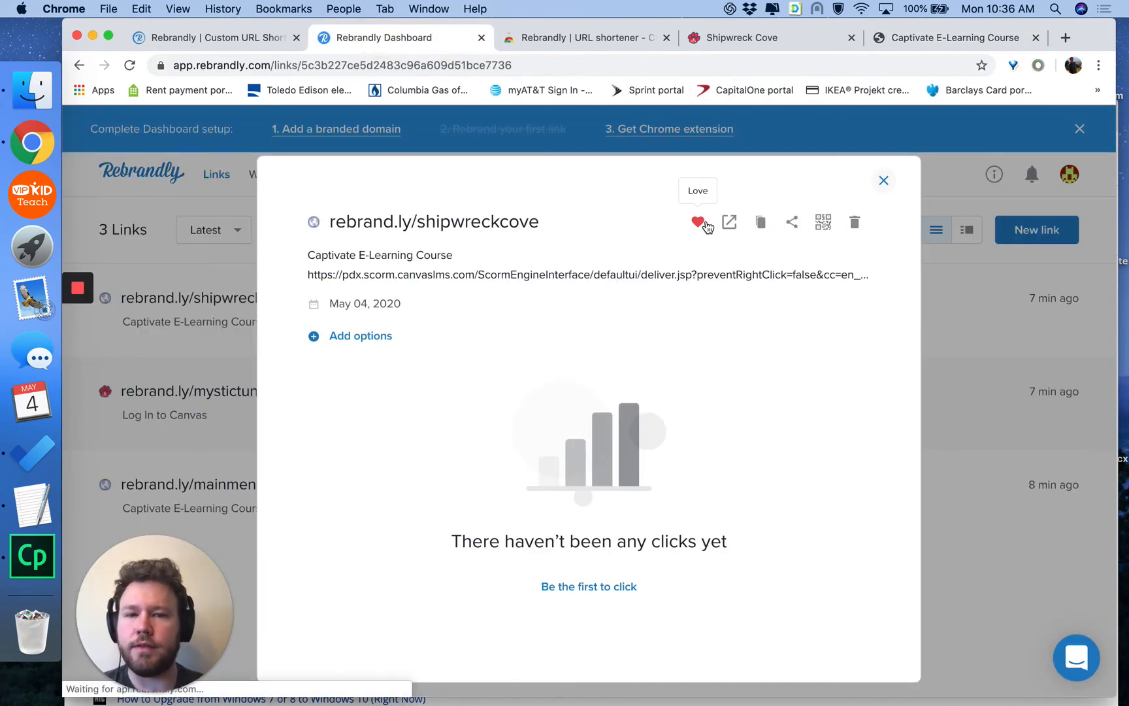
click(883, 180)
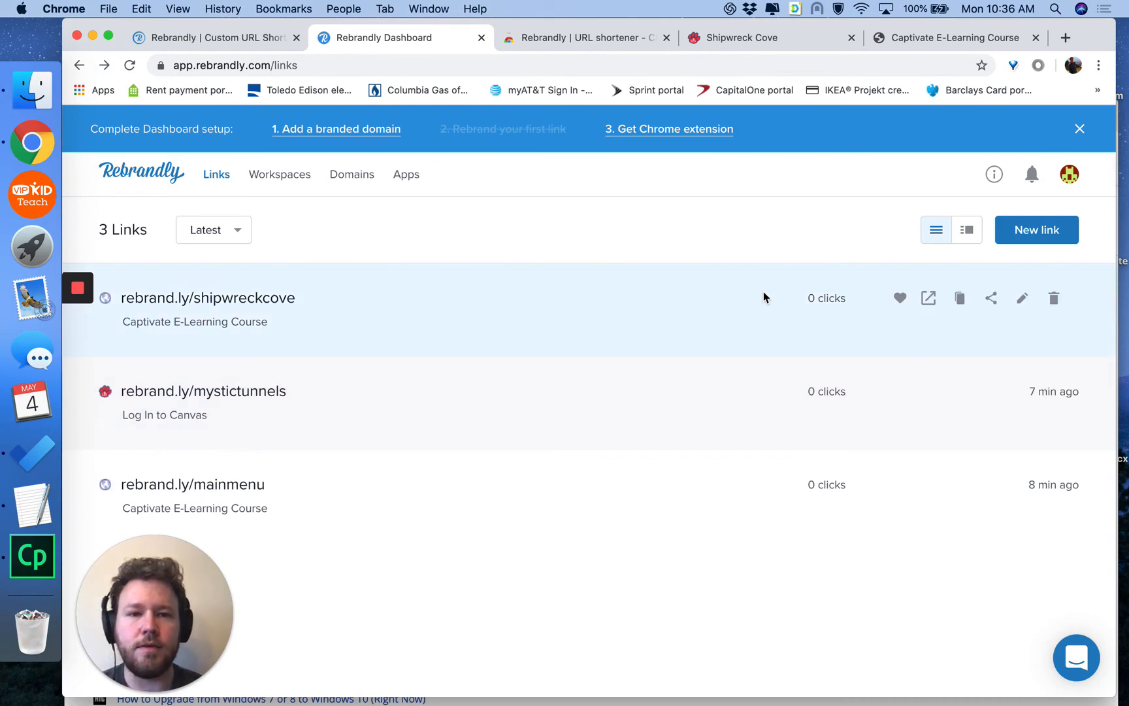
- Switch to Adobe Captivate and check the actions of slide 2 and its "Back to the ship!" button in Shipwreck cove.cptx
key(ctrl+Right)
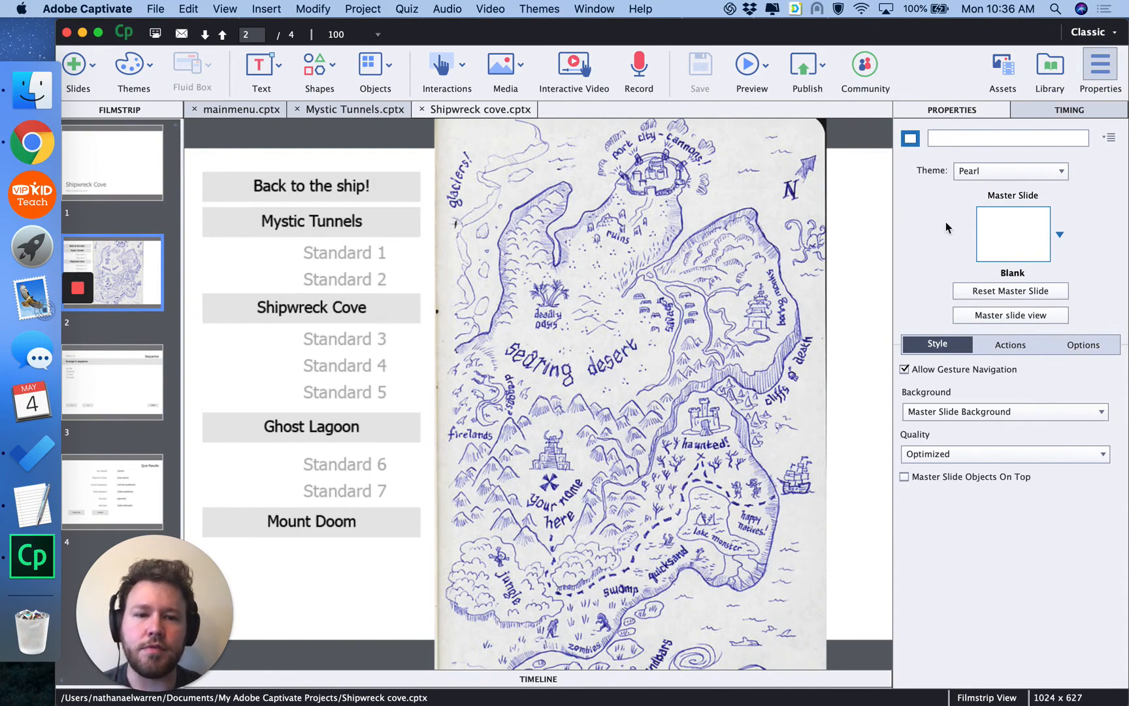
click(1005, 345)
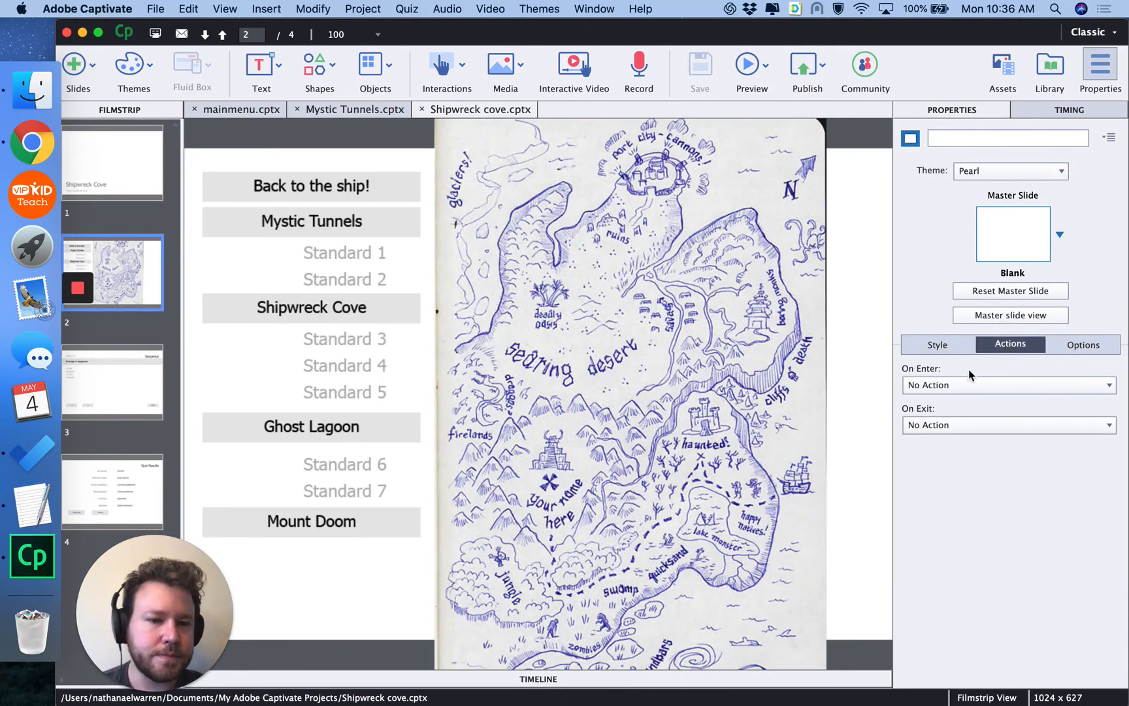
click(333, 189)
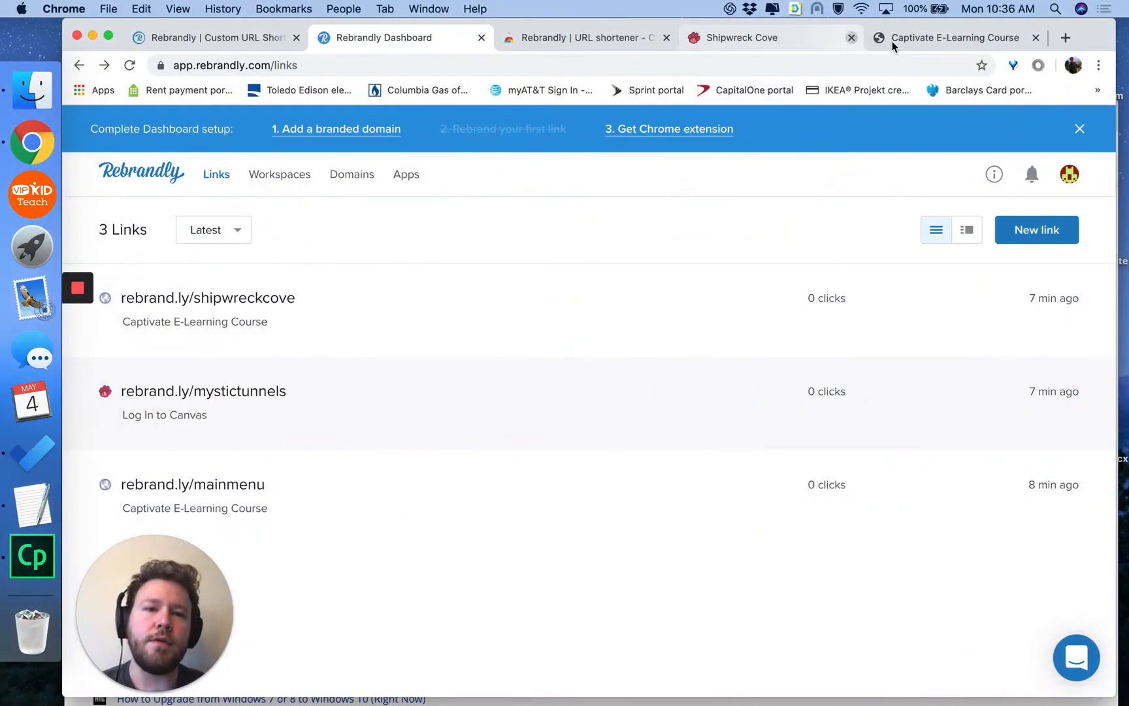
click(890, 38)
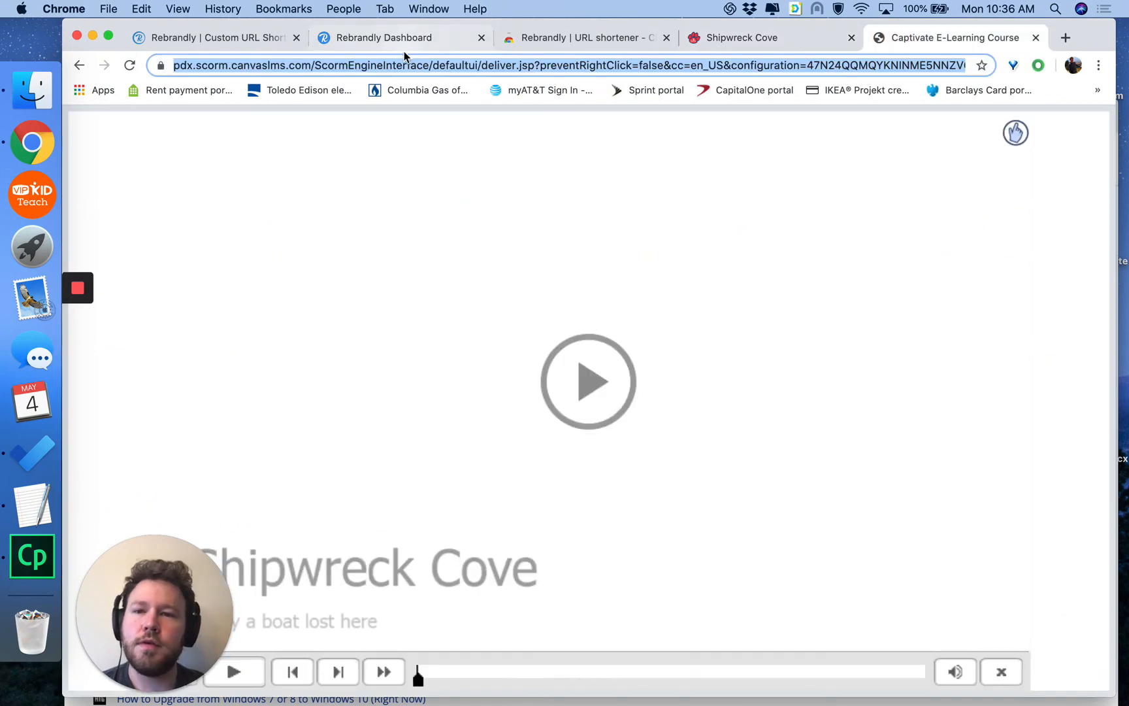
click(344, 44)
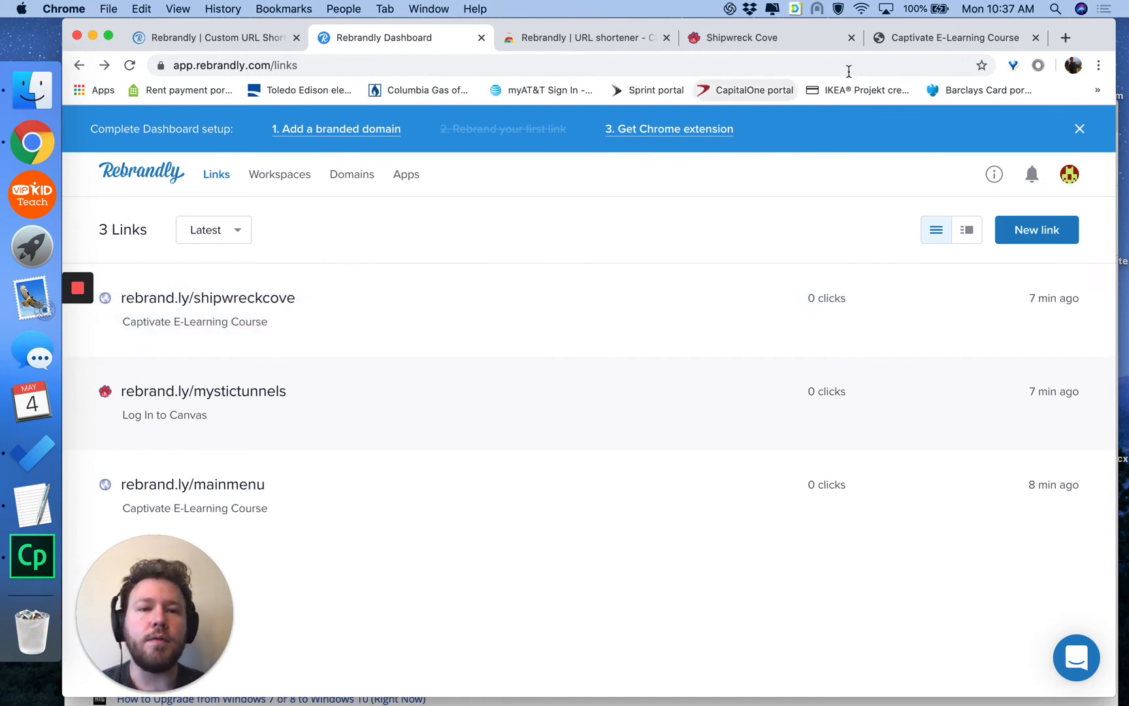
click(901, 41)
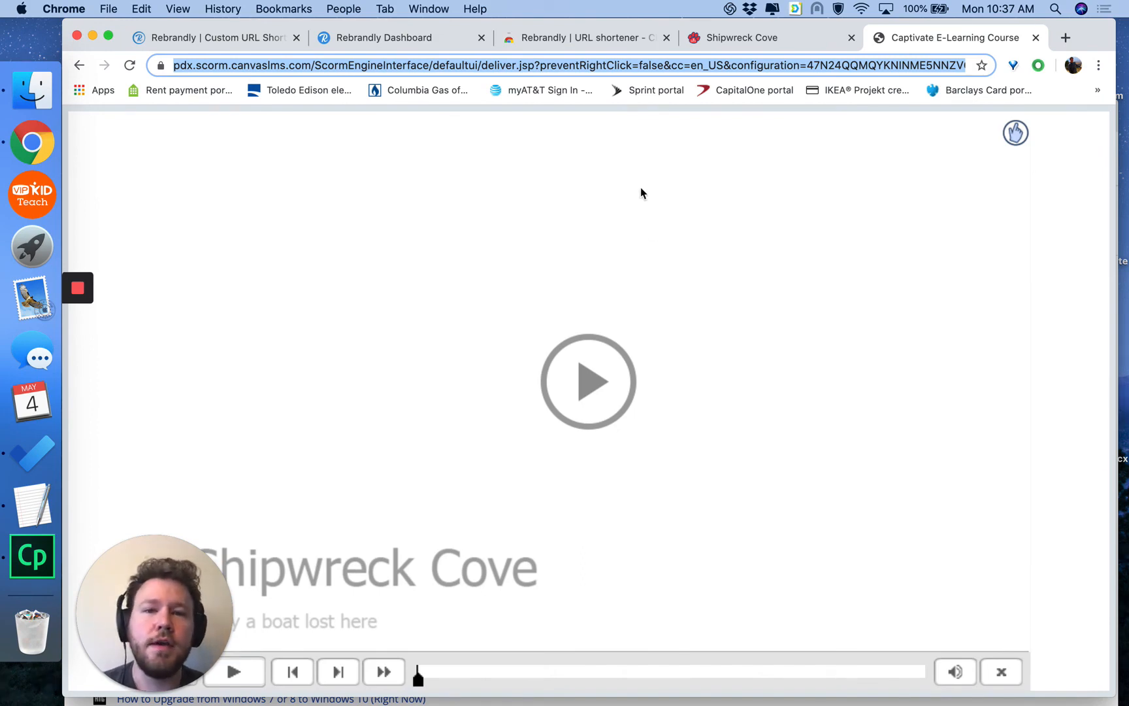
- Return to the sandbox course in Canvas and open its Grades page
click(729, 37)
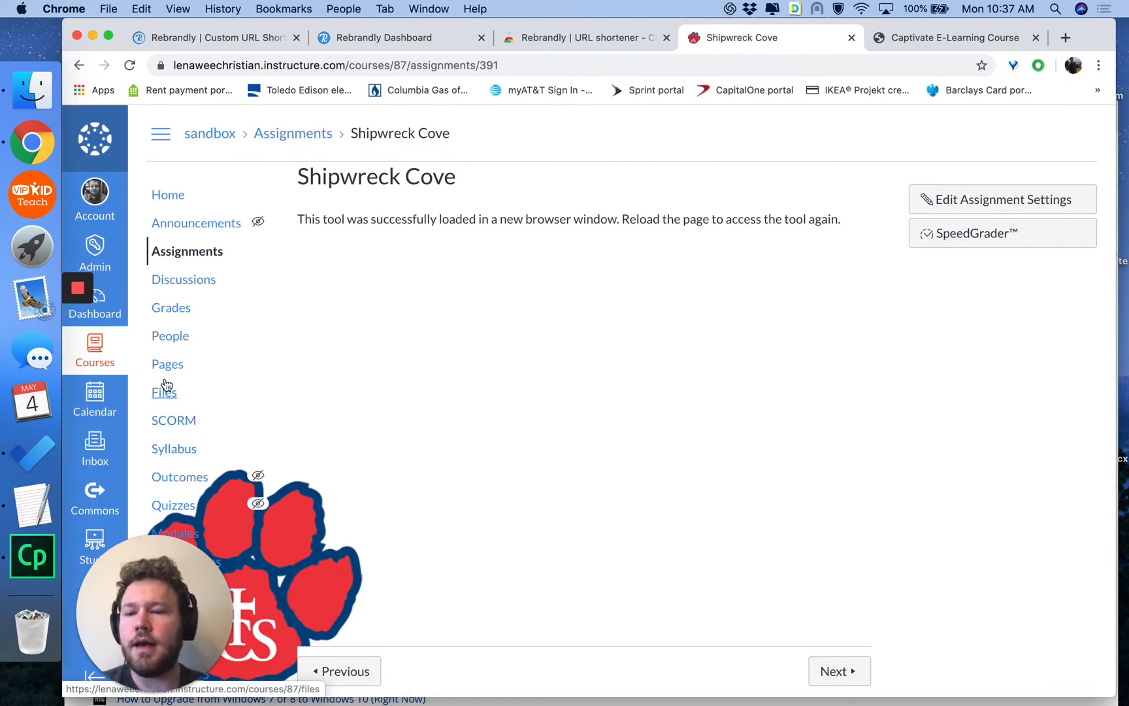
click(173, 307)
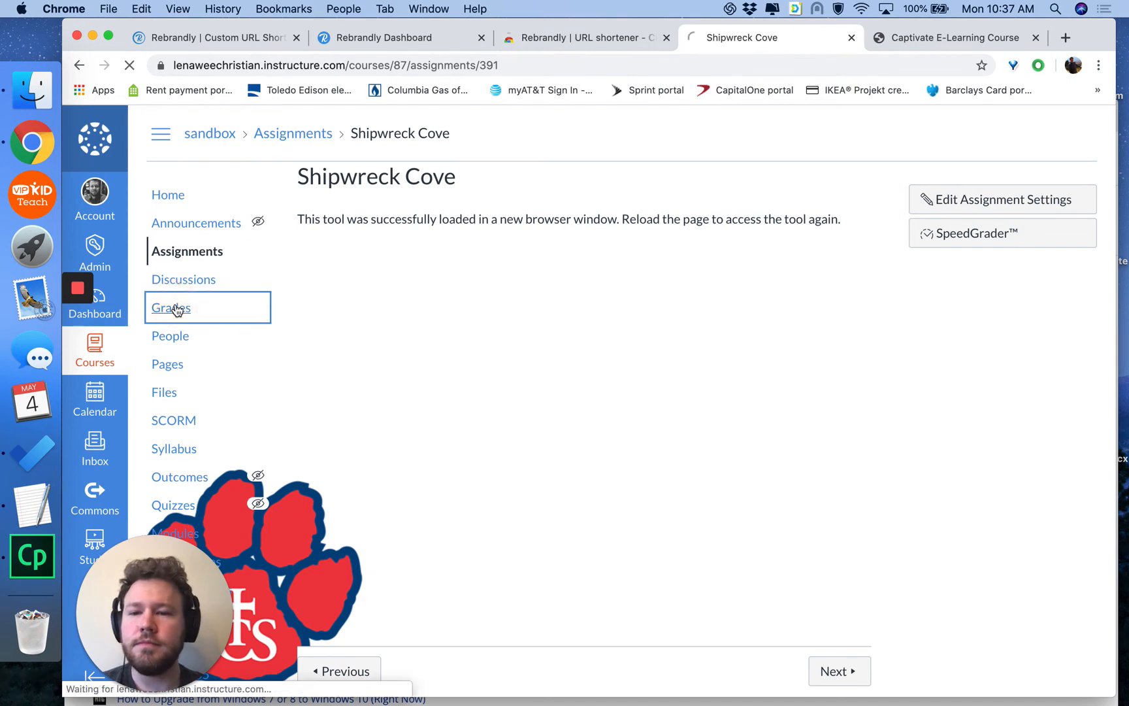